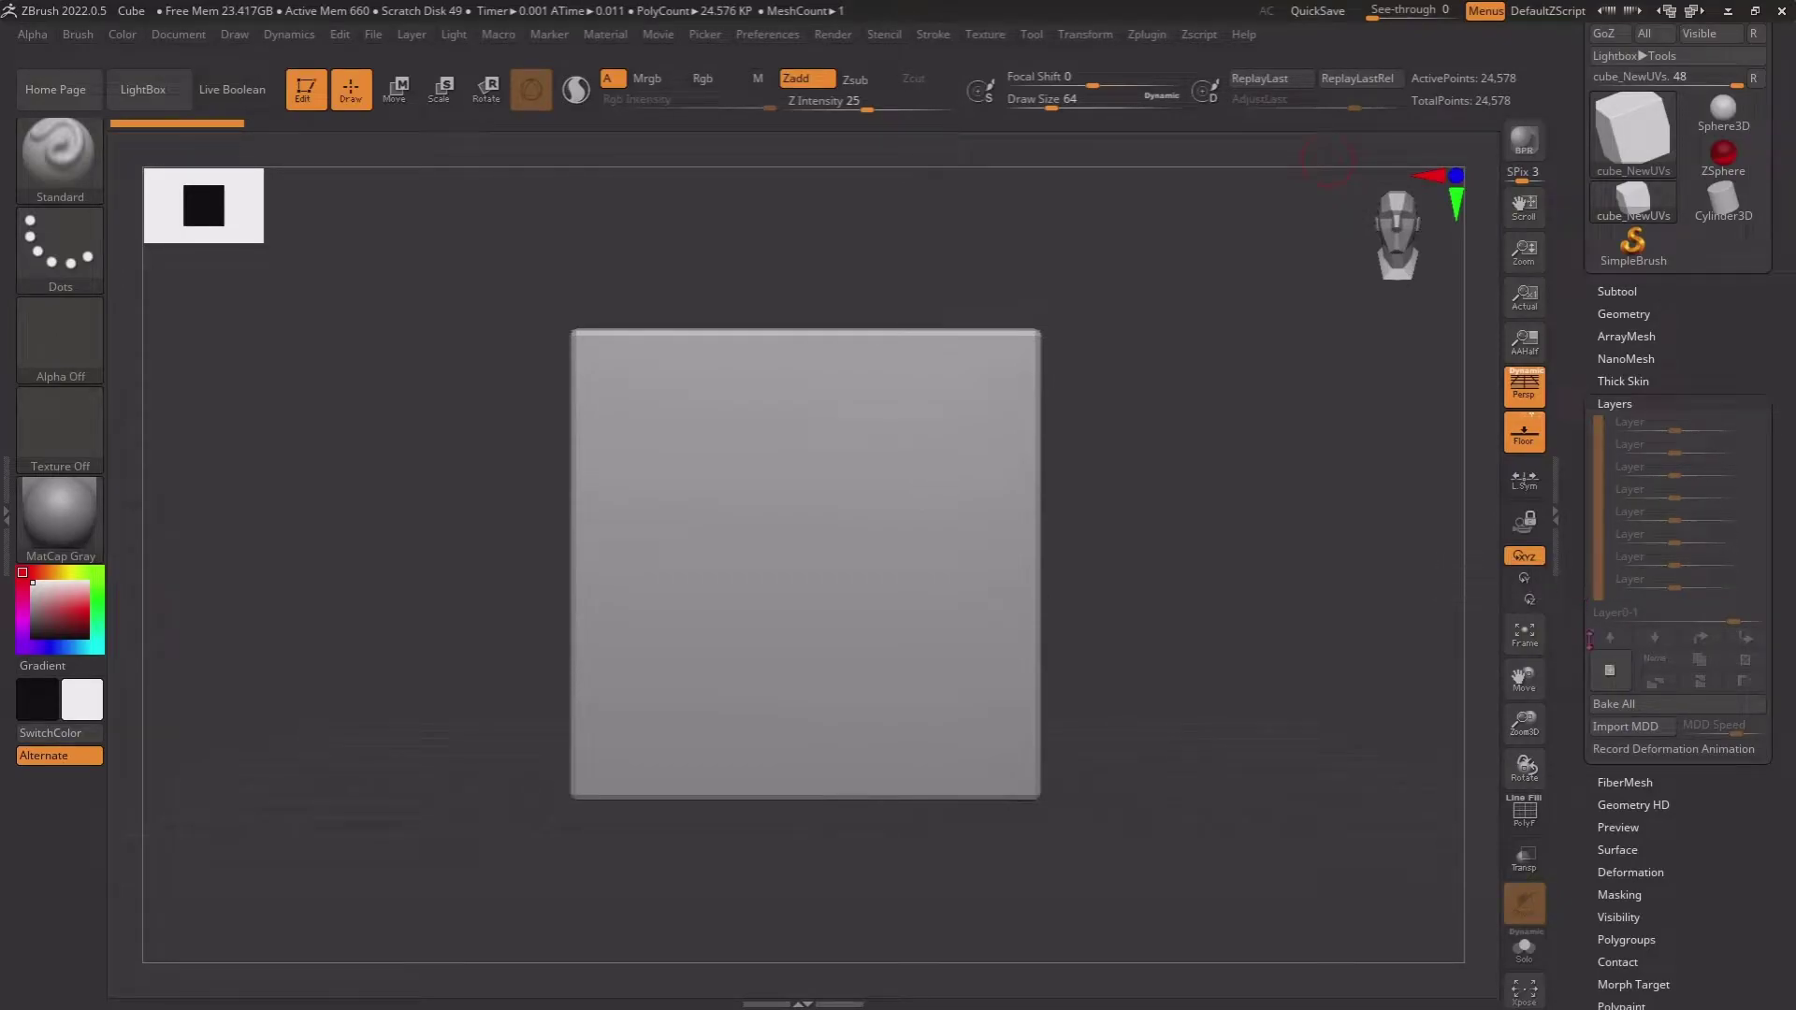
- On a new layer, sculpt two symmetric U-shaped ridges and test half, negative and inverted strength
click(1608, 670)
mouse_move(973, 376)
mouse_down()
mouse_move(969, 775)
mouse_move(901, 391)
mouse_move(916, 667)
mouse_up()
drag(1712, 421, 1714, 429)
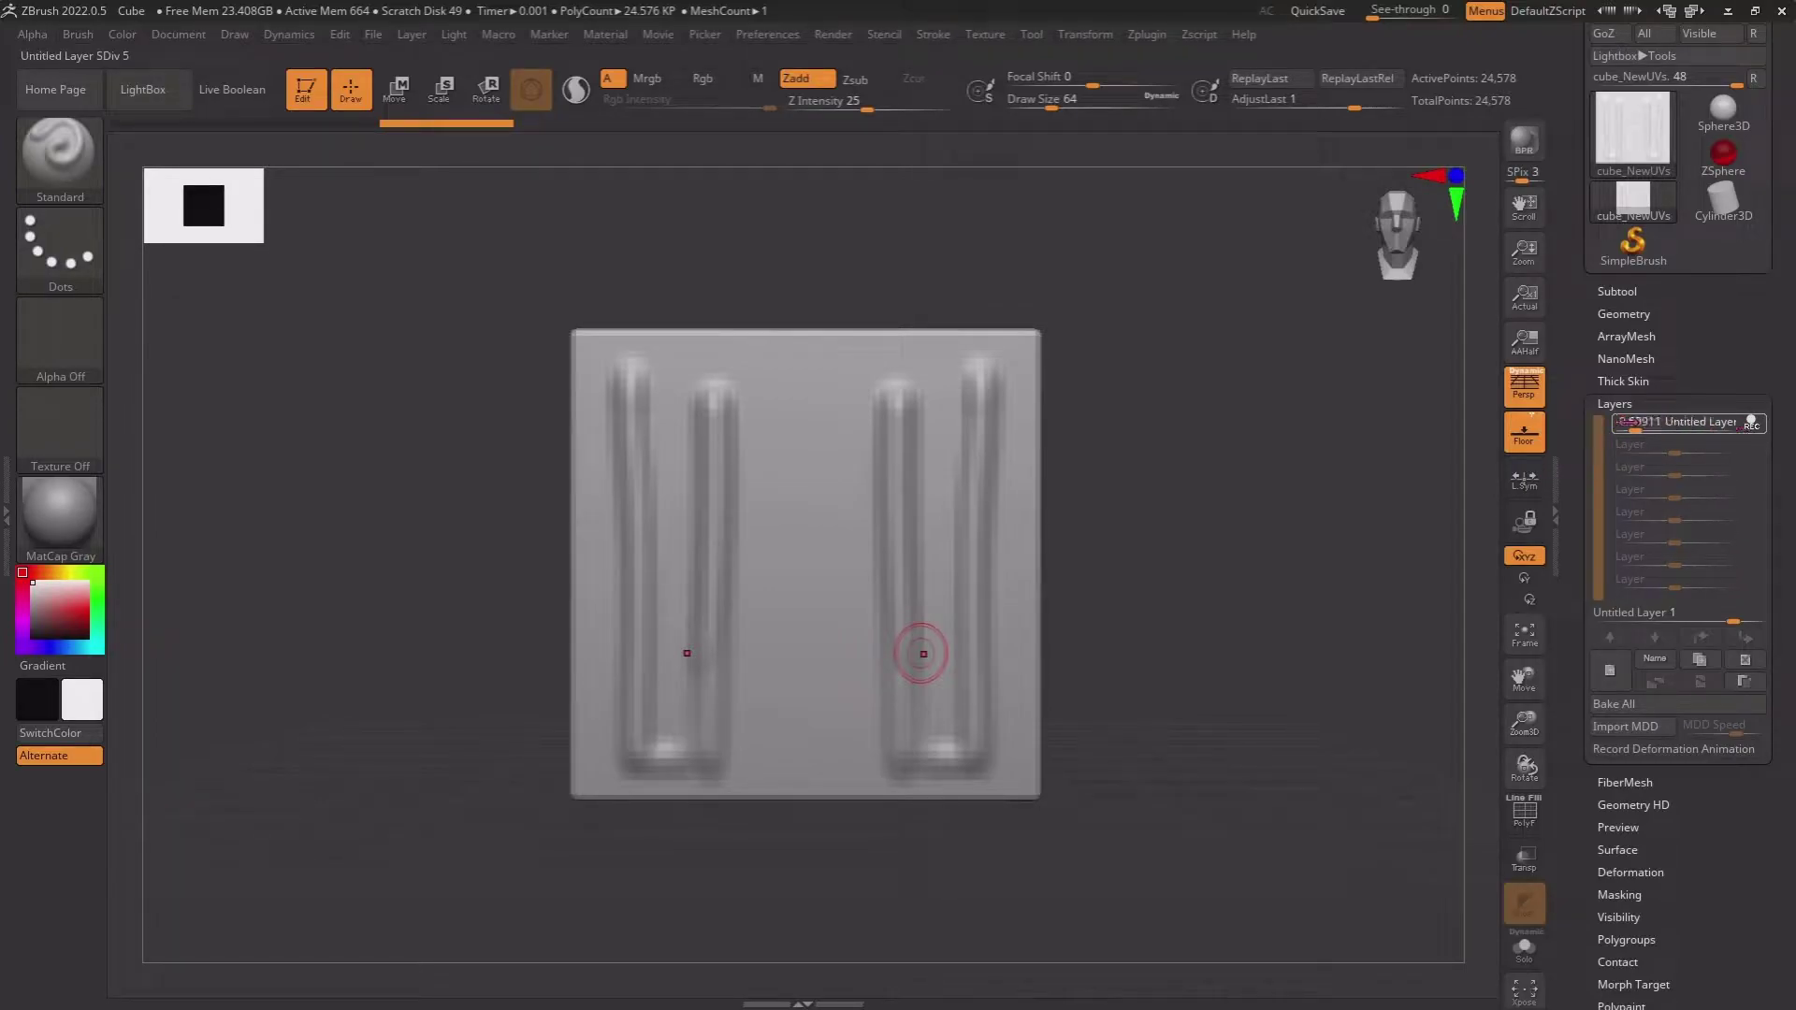
drag(1633, 426, 1609, 427)
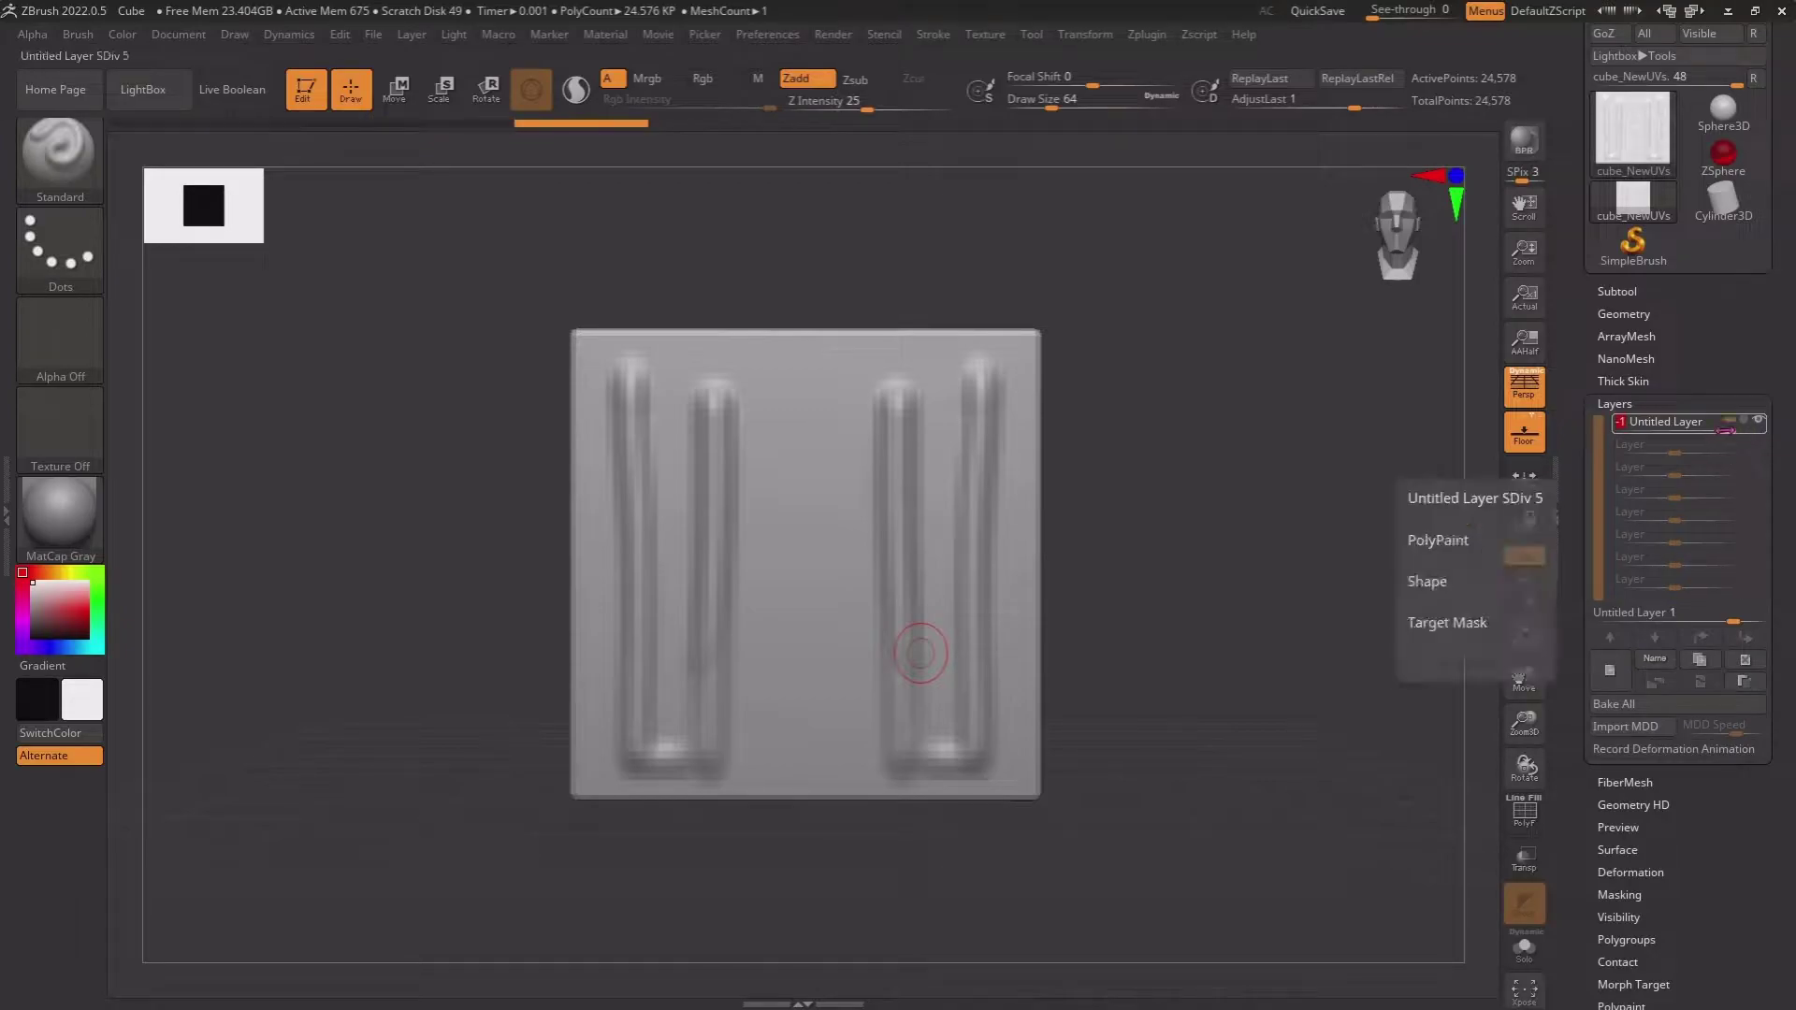
mouse_move(1726, 430)
mouse_down()
mouse_move(1605, 454)
mouse_move(1740, 476)
mouse_up()
- Restore the layer to full strength, toggle its visibility, and enable REC
click(1762, 426)
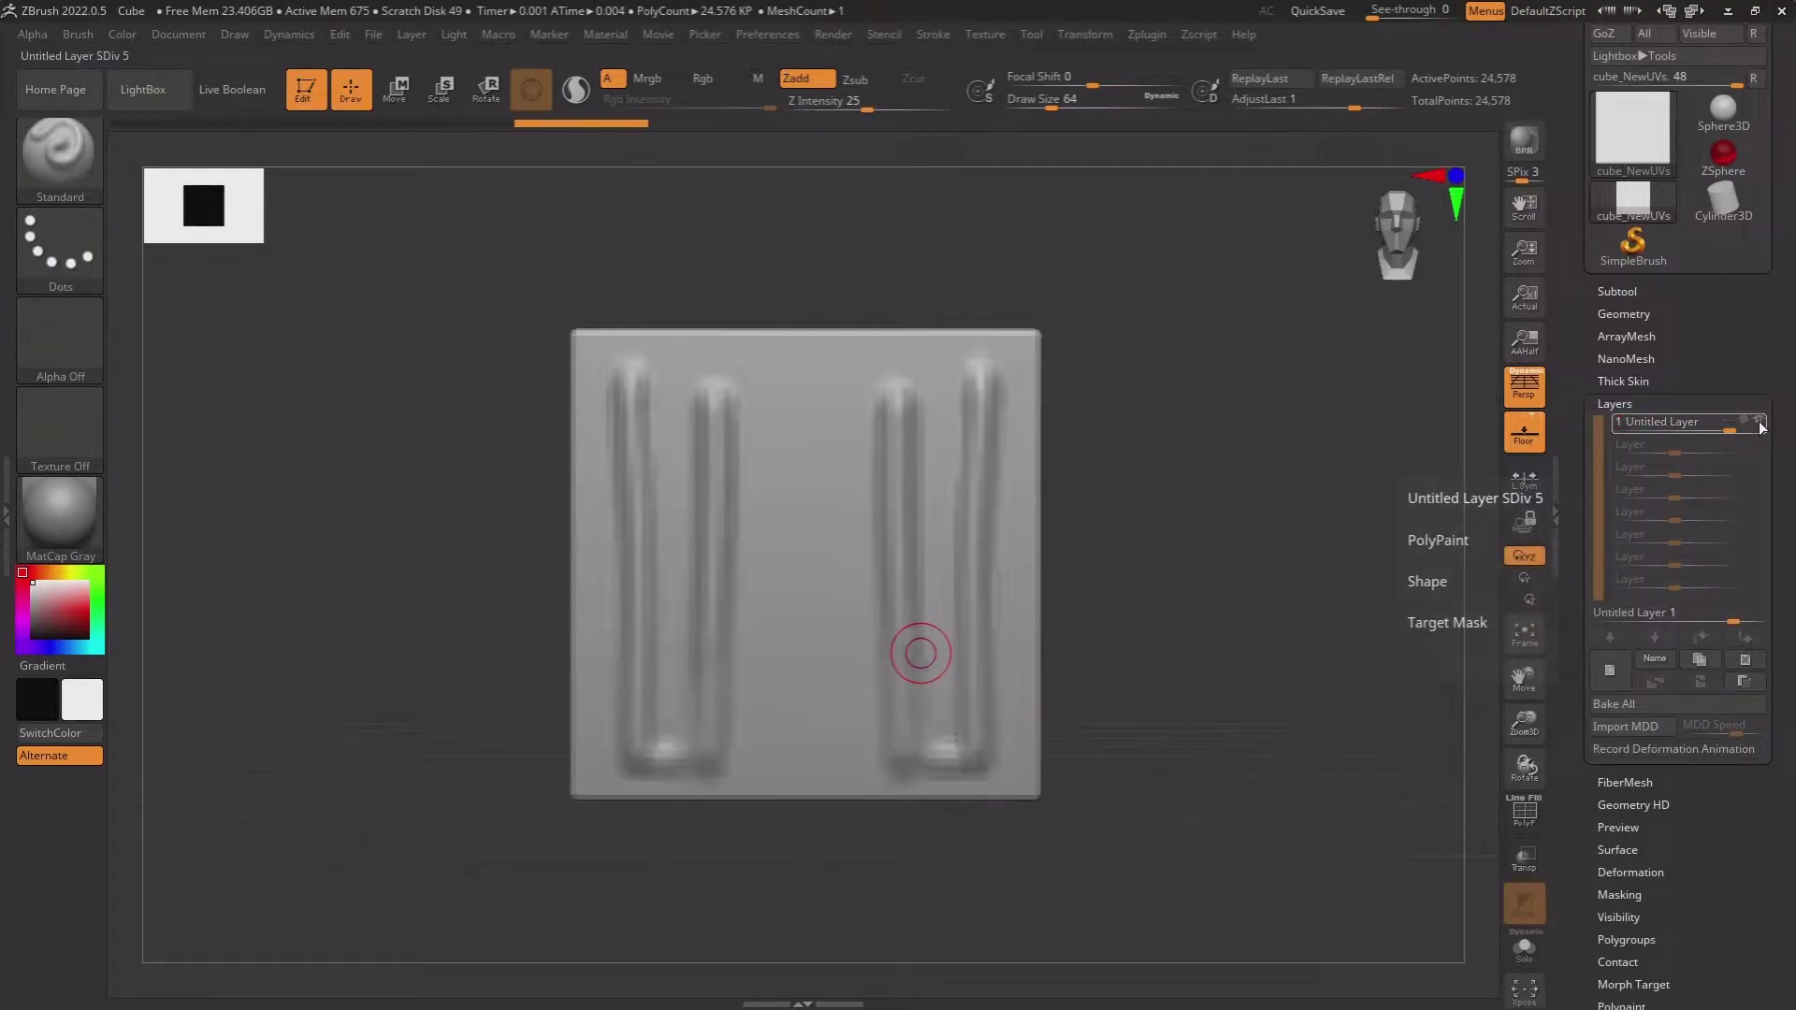
click(1761, 422)
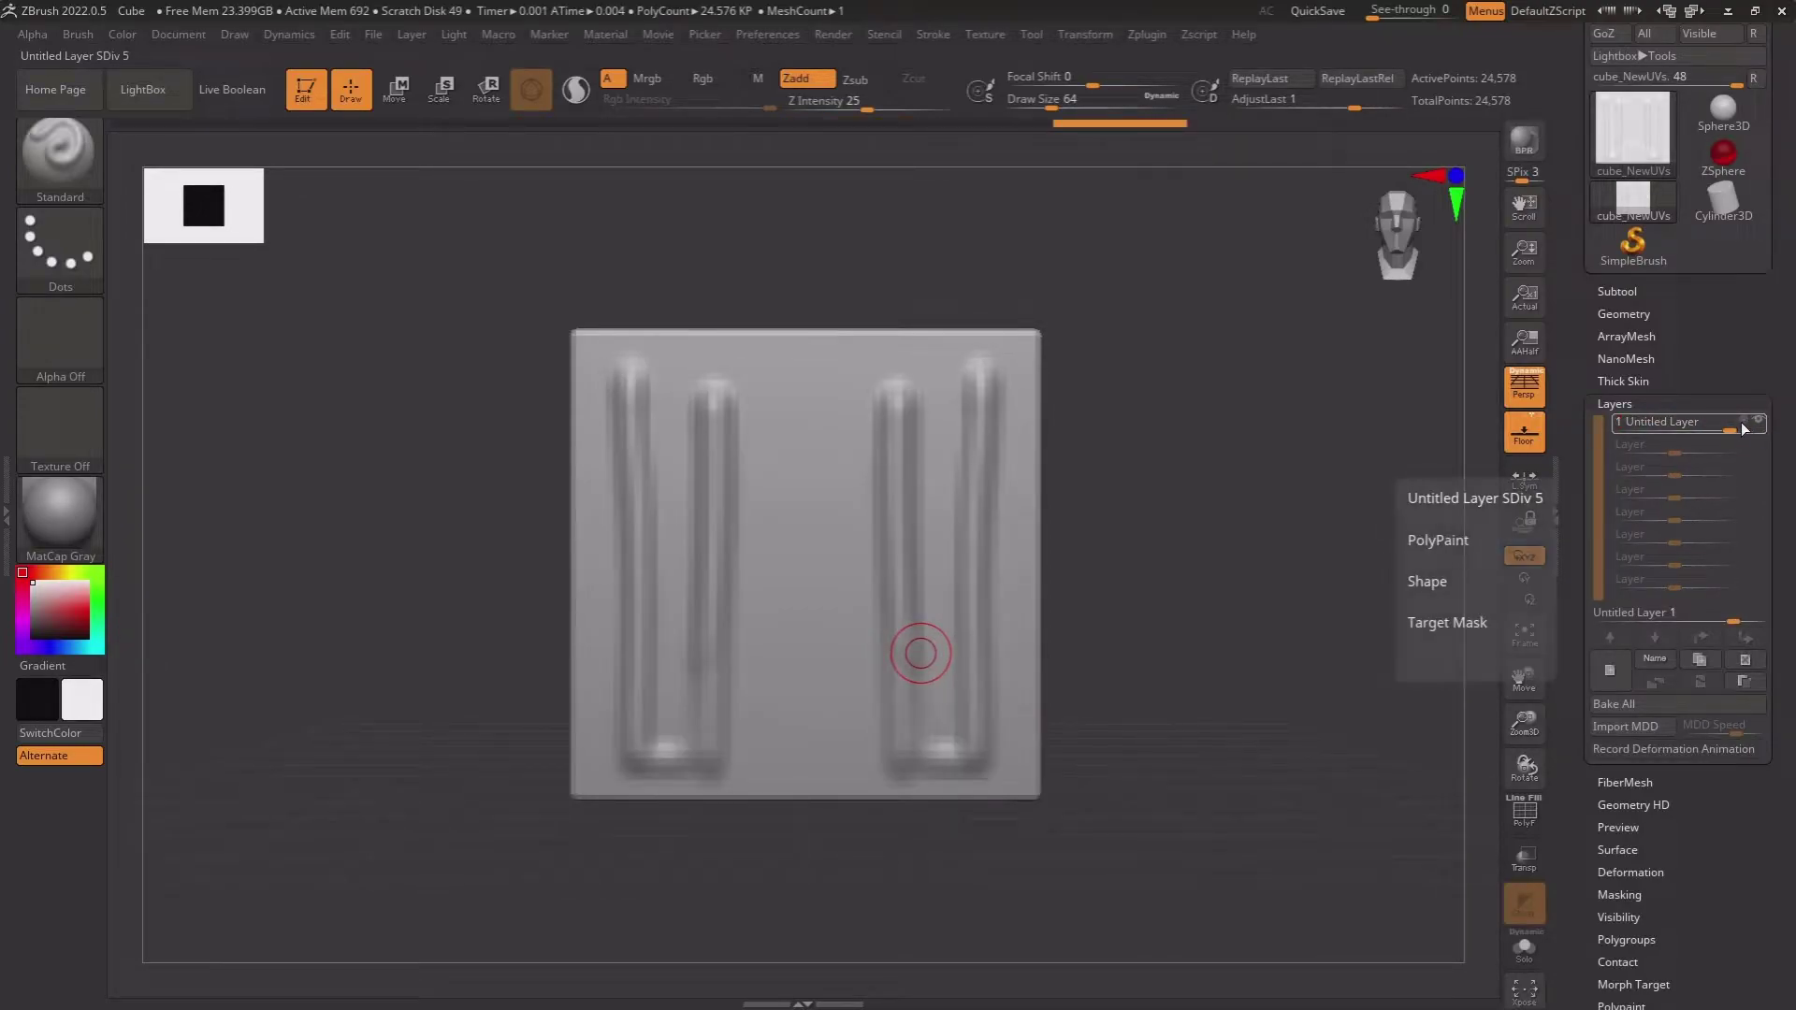
click(1744, 425)
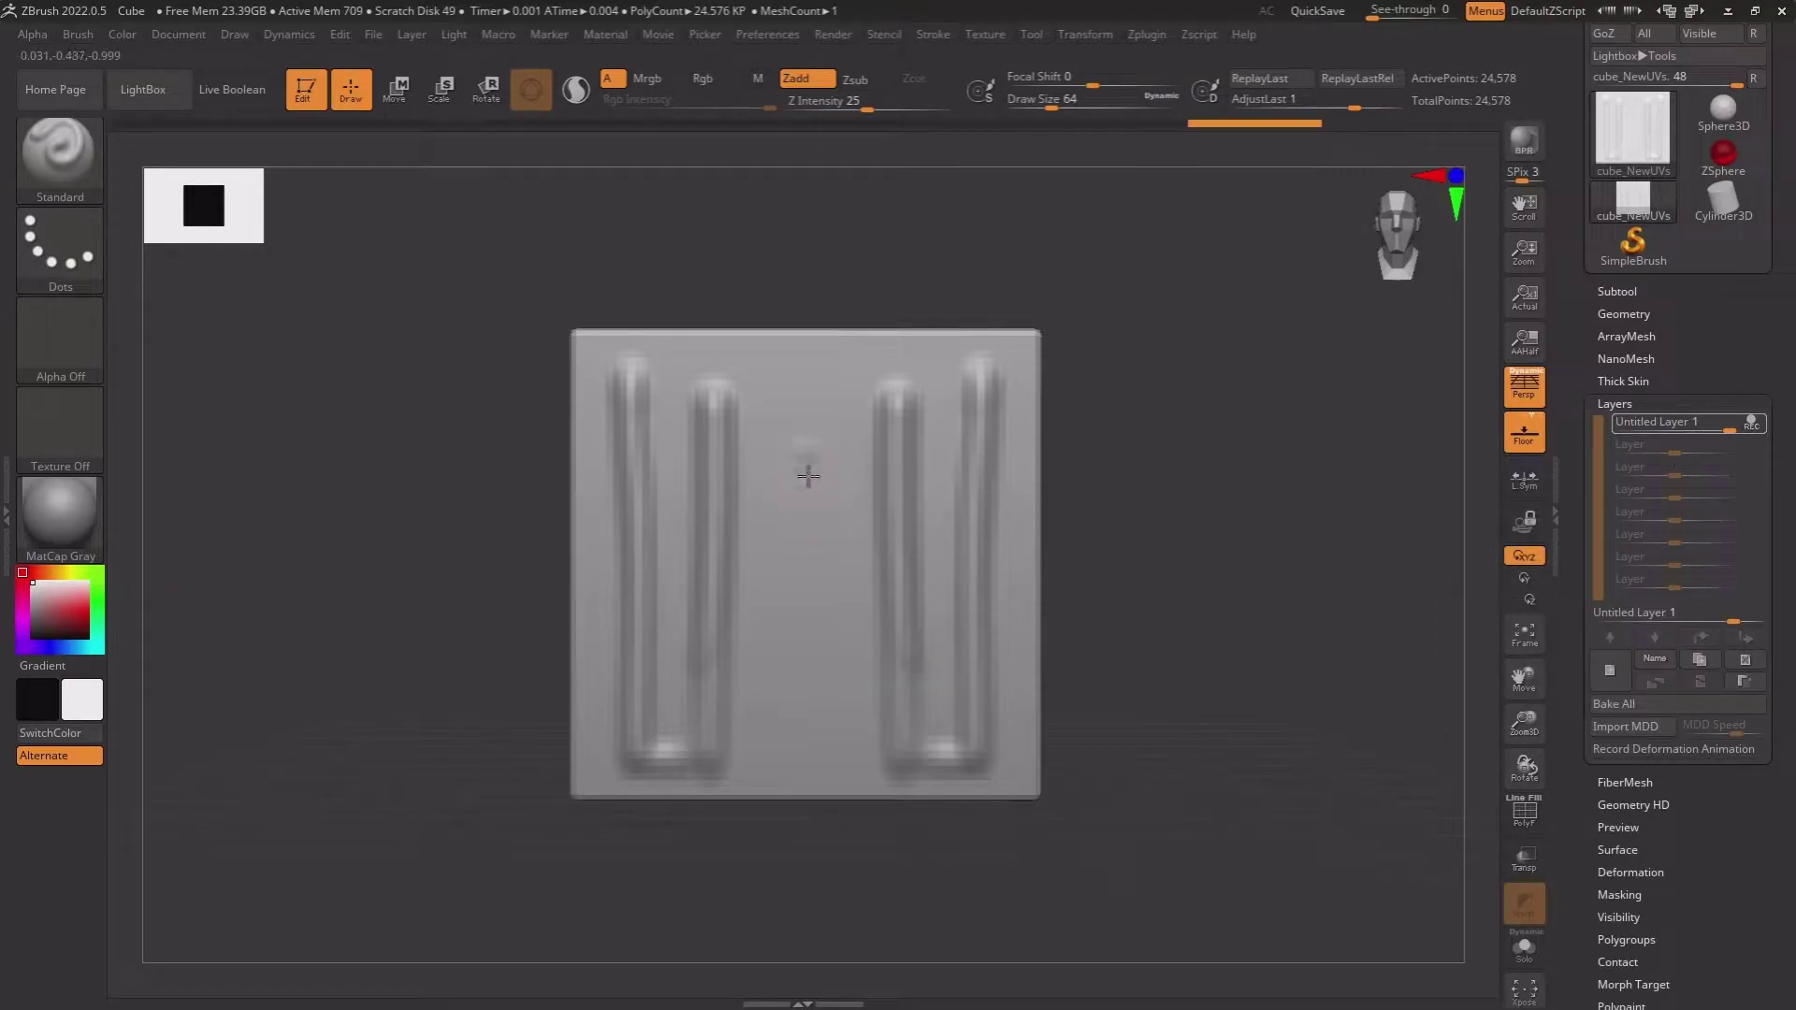
- Sculpt a branching central ridge between the U shapes, fade the layer out, then return it to 1
drag(808, 476, 805, 692)
mouse_move(805, 580)
mouse_down()
mouse_move(762, 720)
mouse_move(846, 720)
mouse_up()
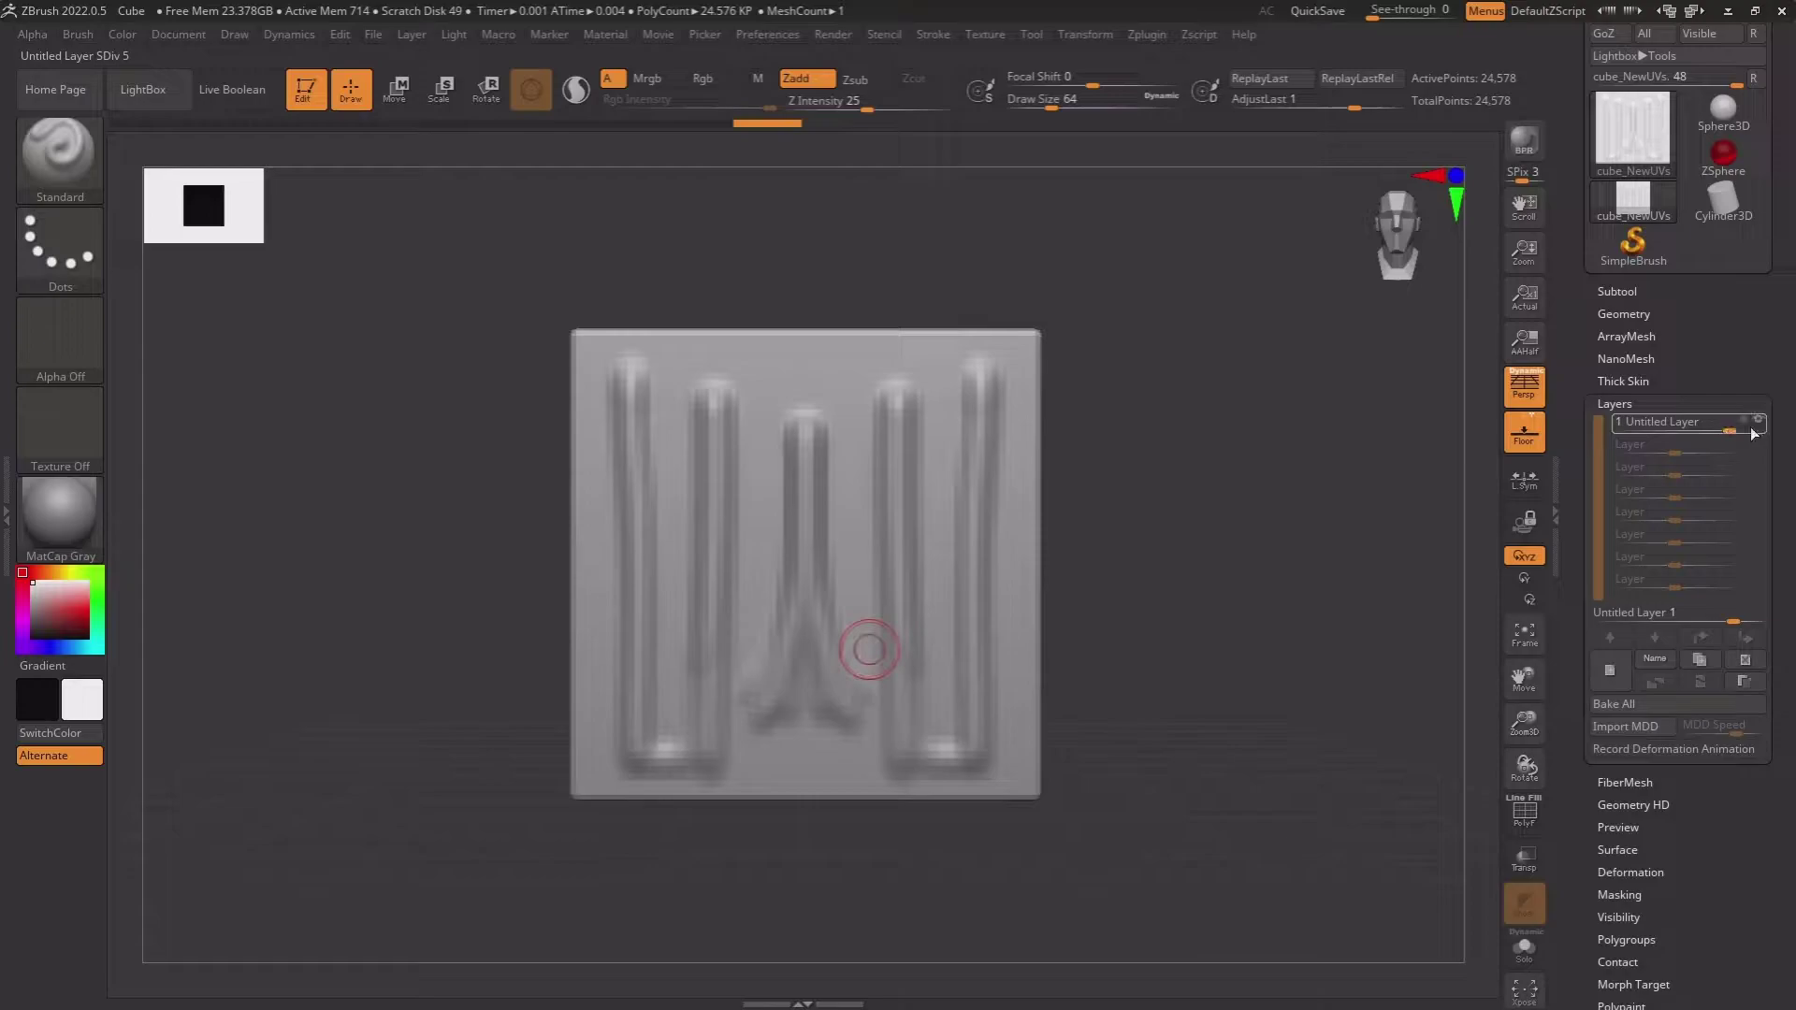
drag(1752, 433, 1727, 432)
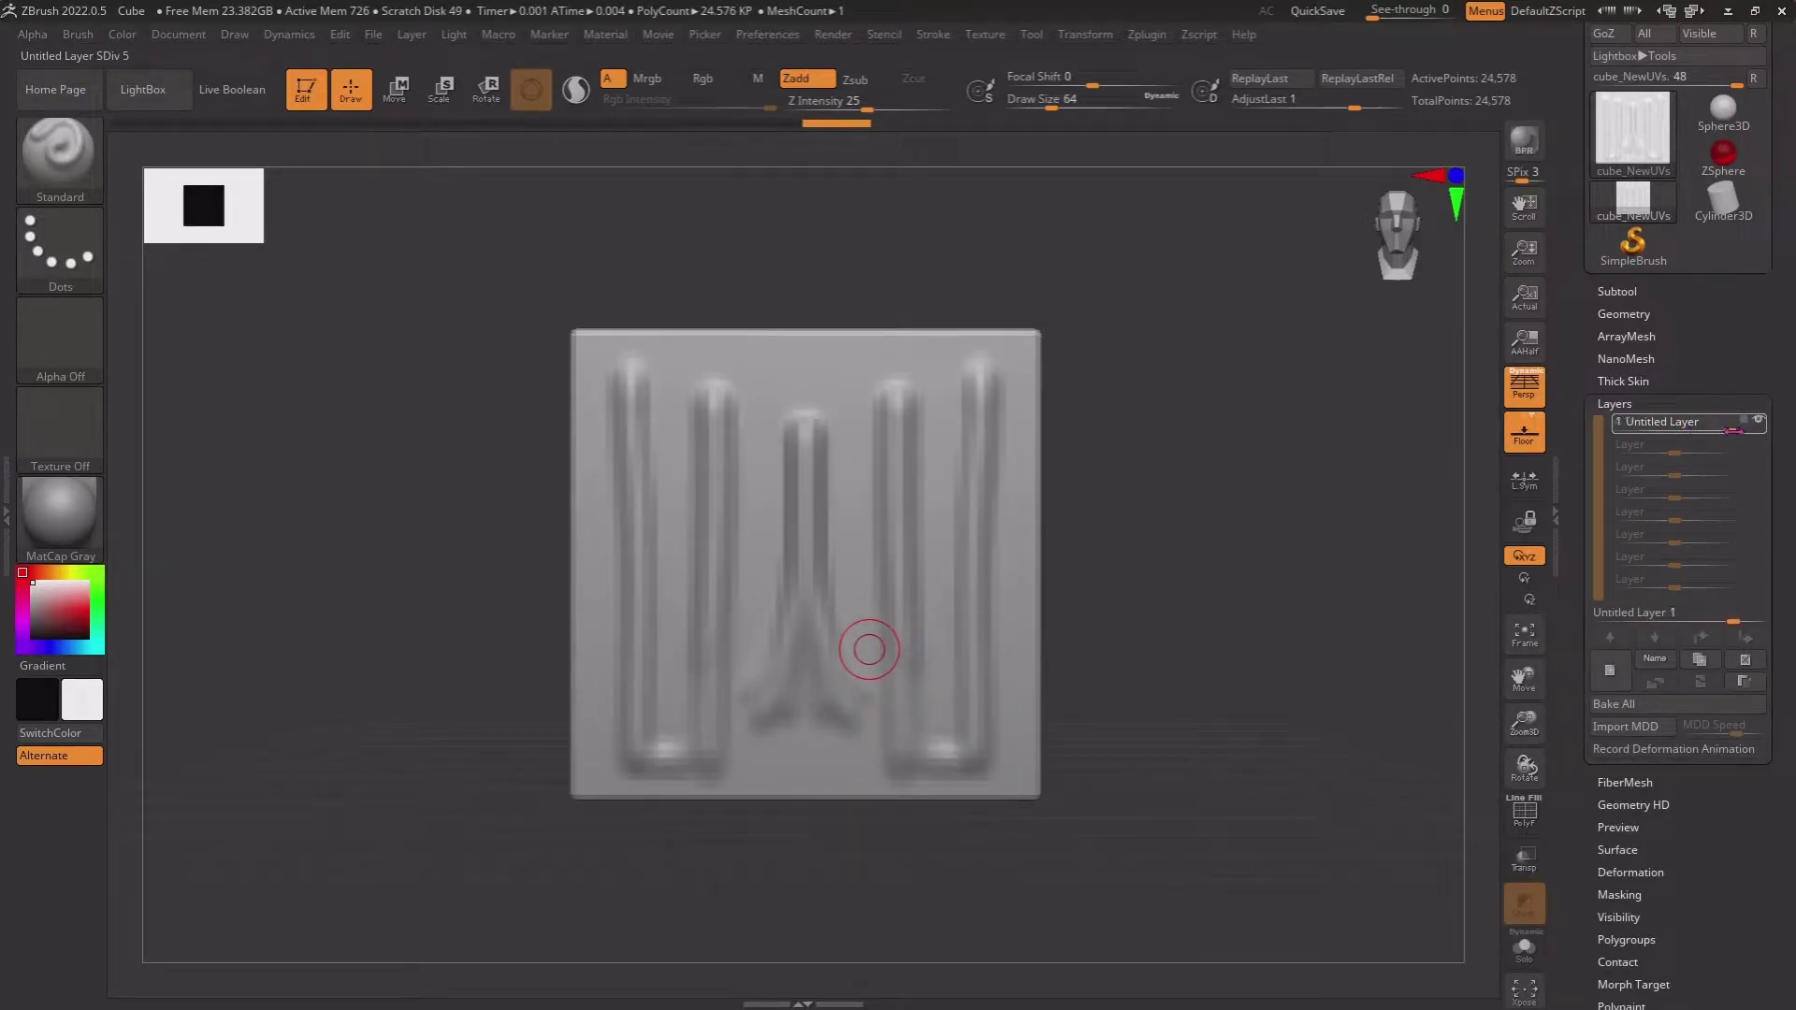
drag(1397, 477, 1311, 593)
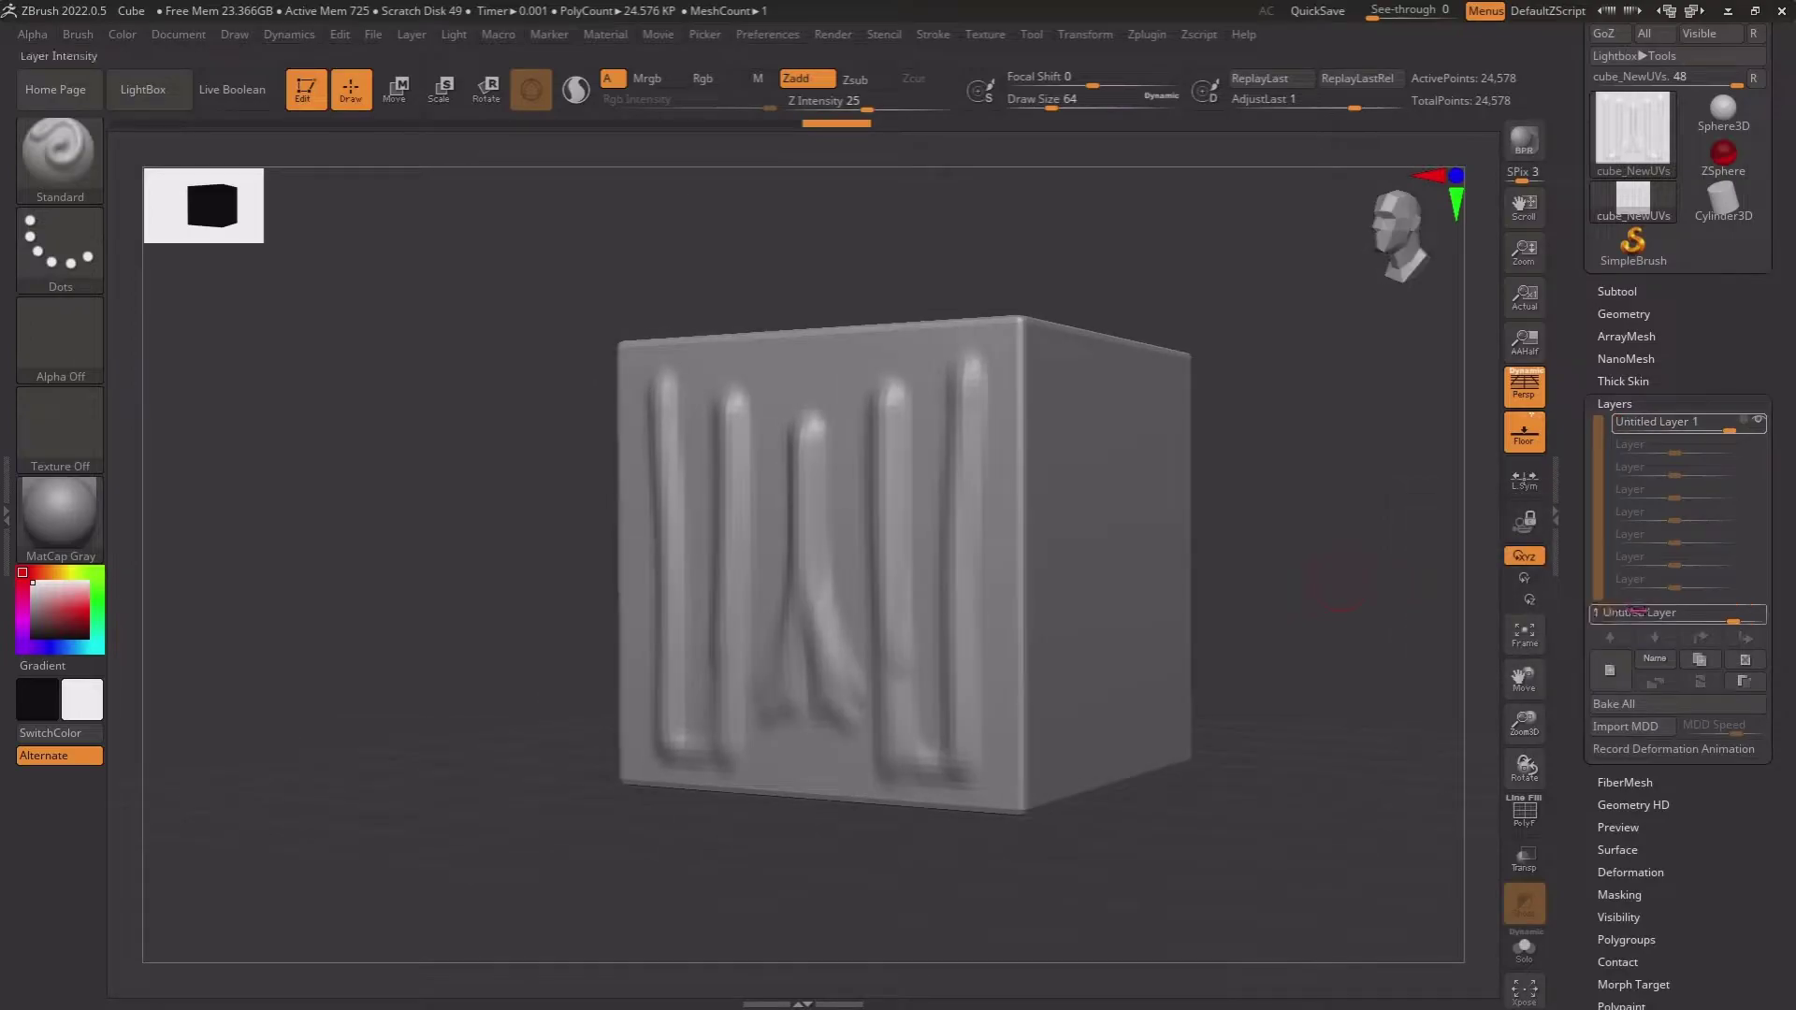
mouse_move(1632, 612)
mouse_down()
mouse_move(1751, 606)
mouse_move(1620, 630)
mouse_move(1708, 609)
mouse_up()
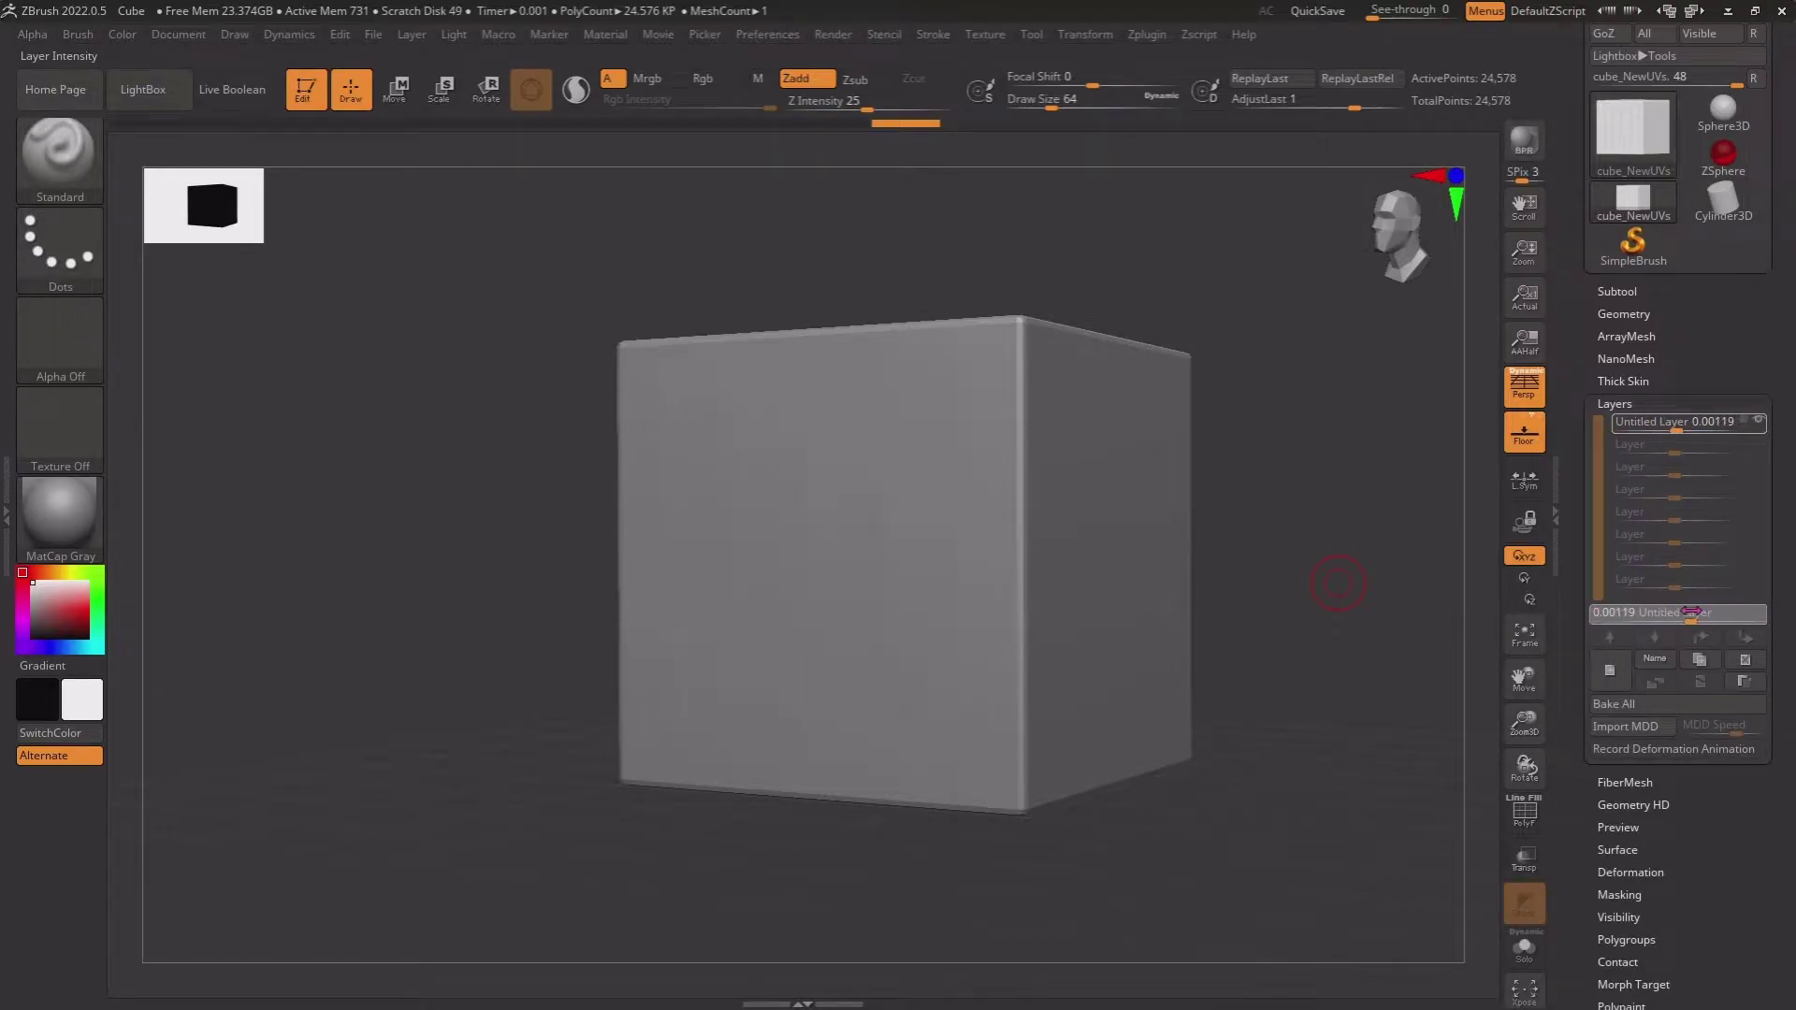
mouse_move(1683, 421)
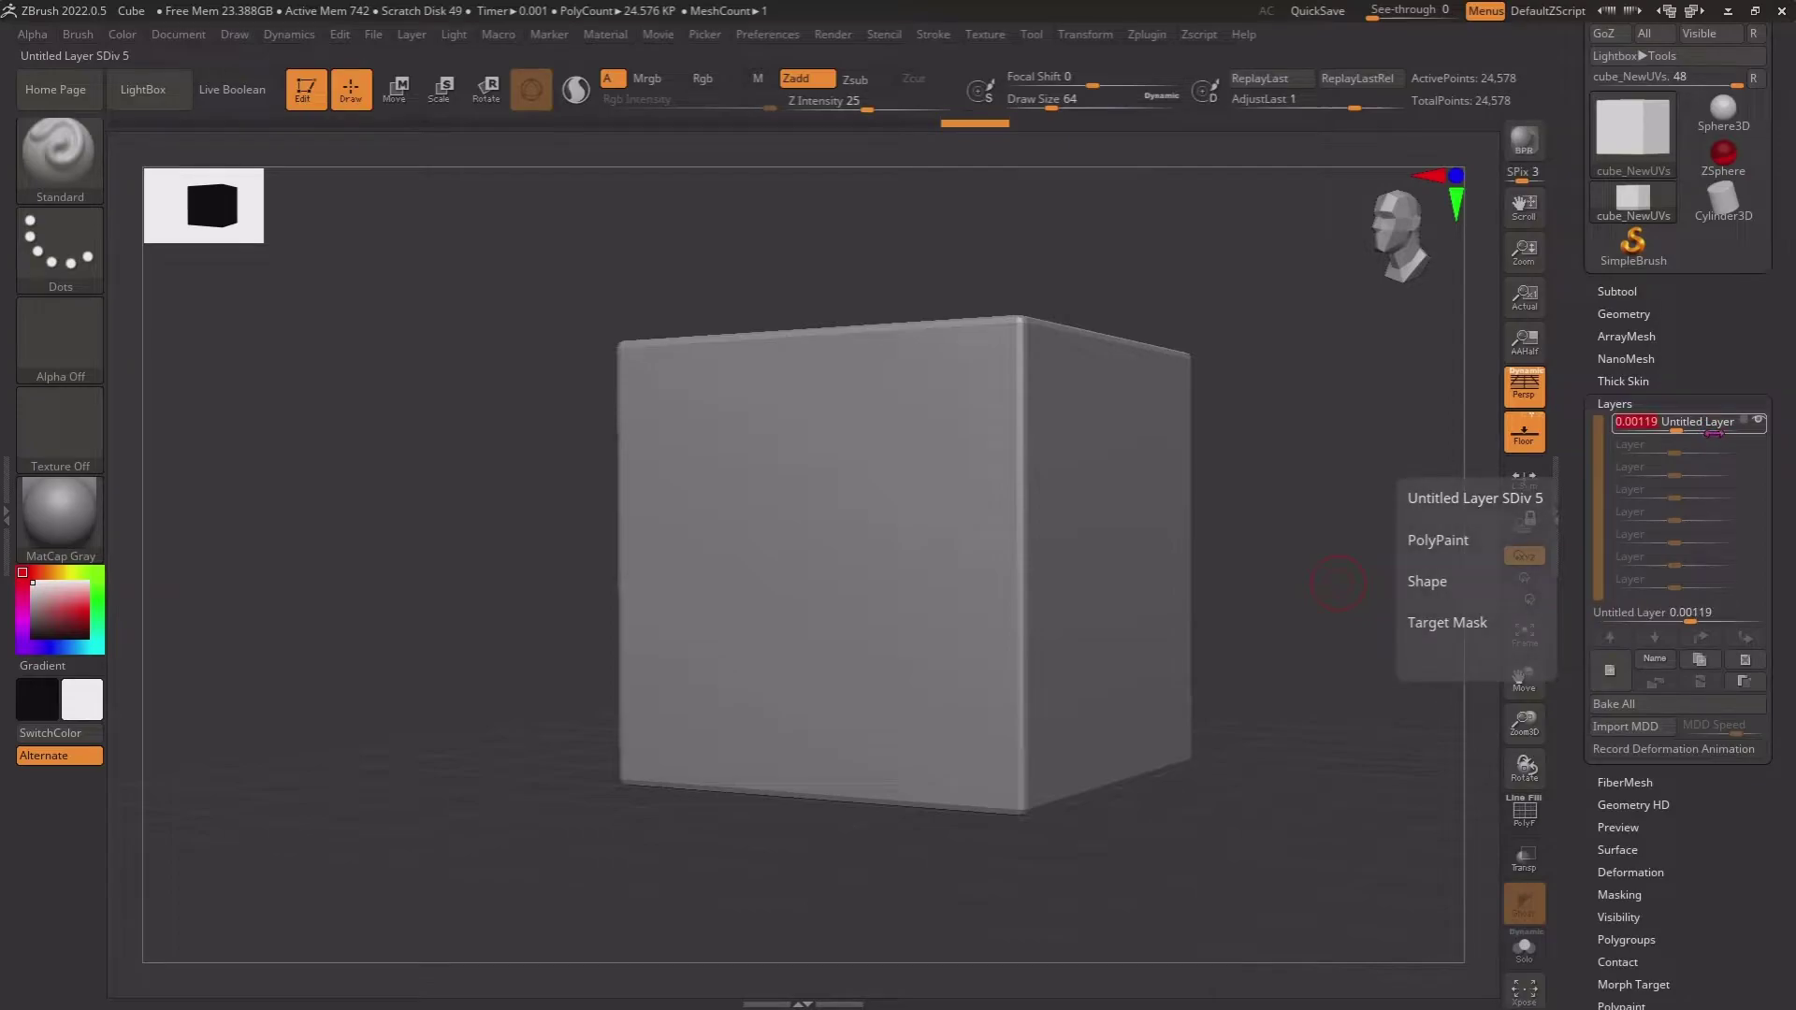
drag(1714, 434, 1728, 431)
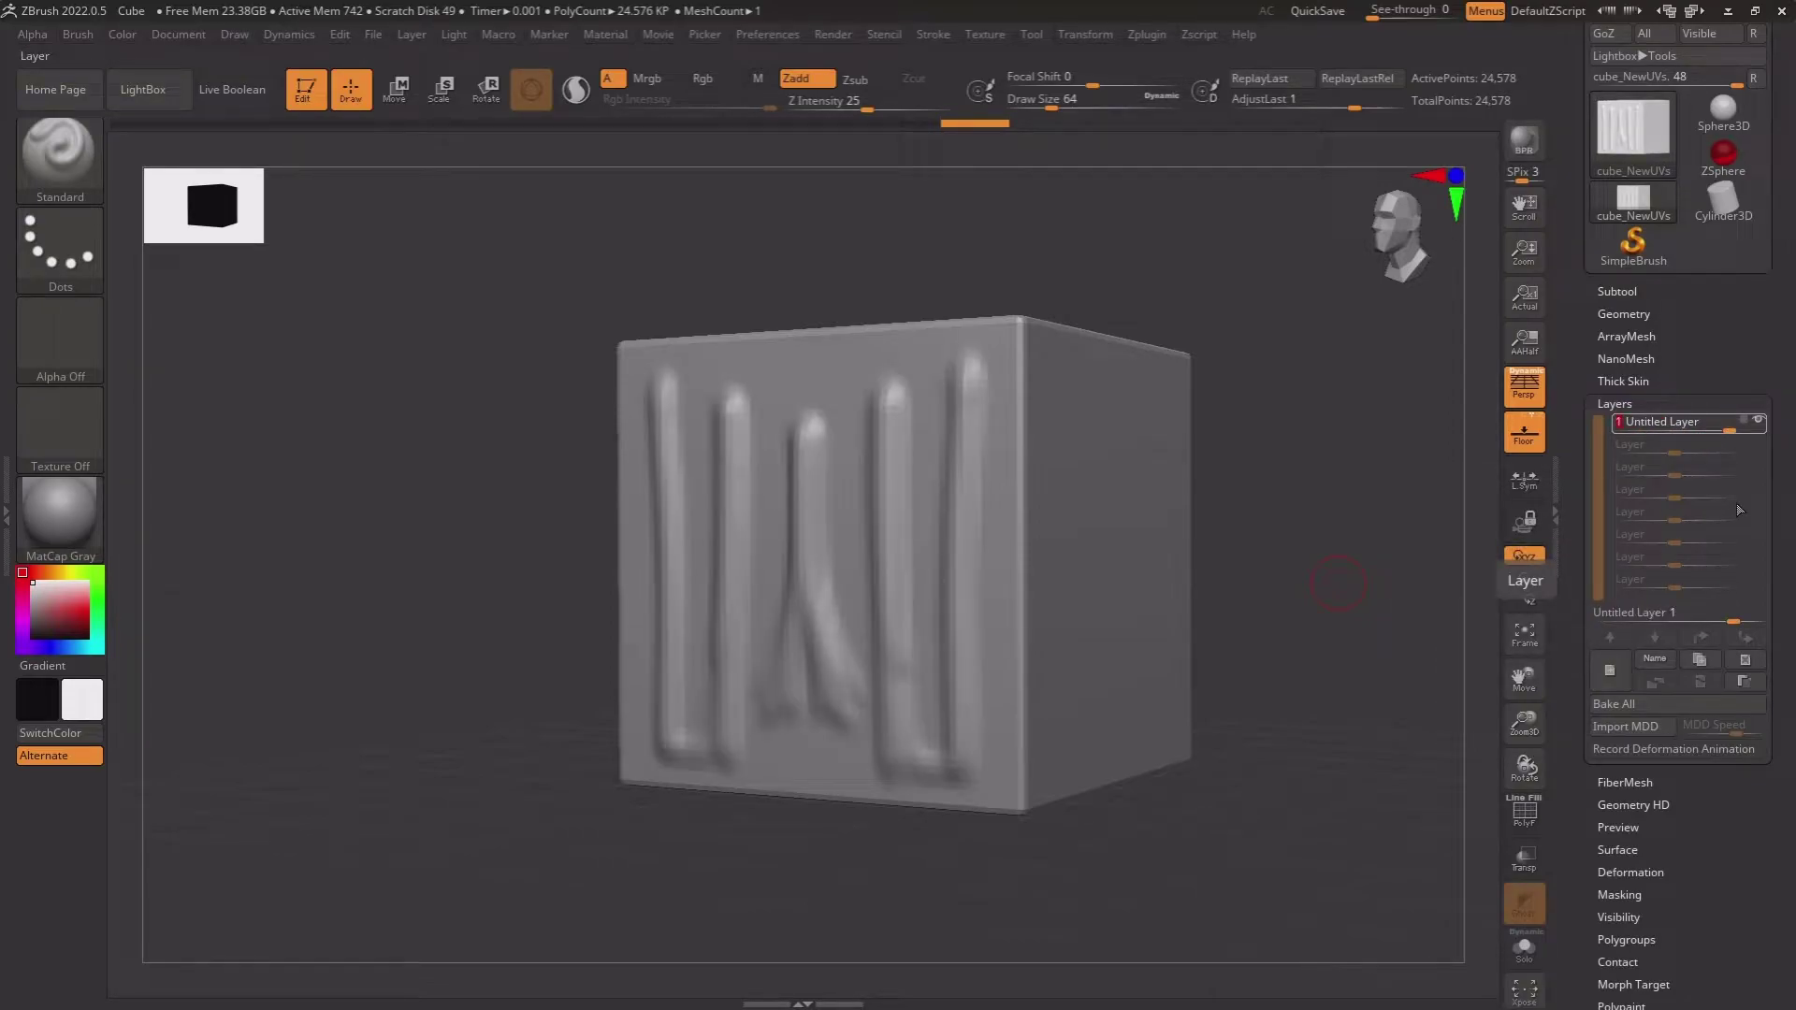
- Rename the layer to 'test 1', then trial duplicating it and deleting the extra copies
drag(1393, 566, 1457, 581)
text(test)
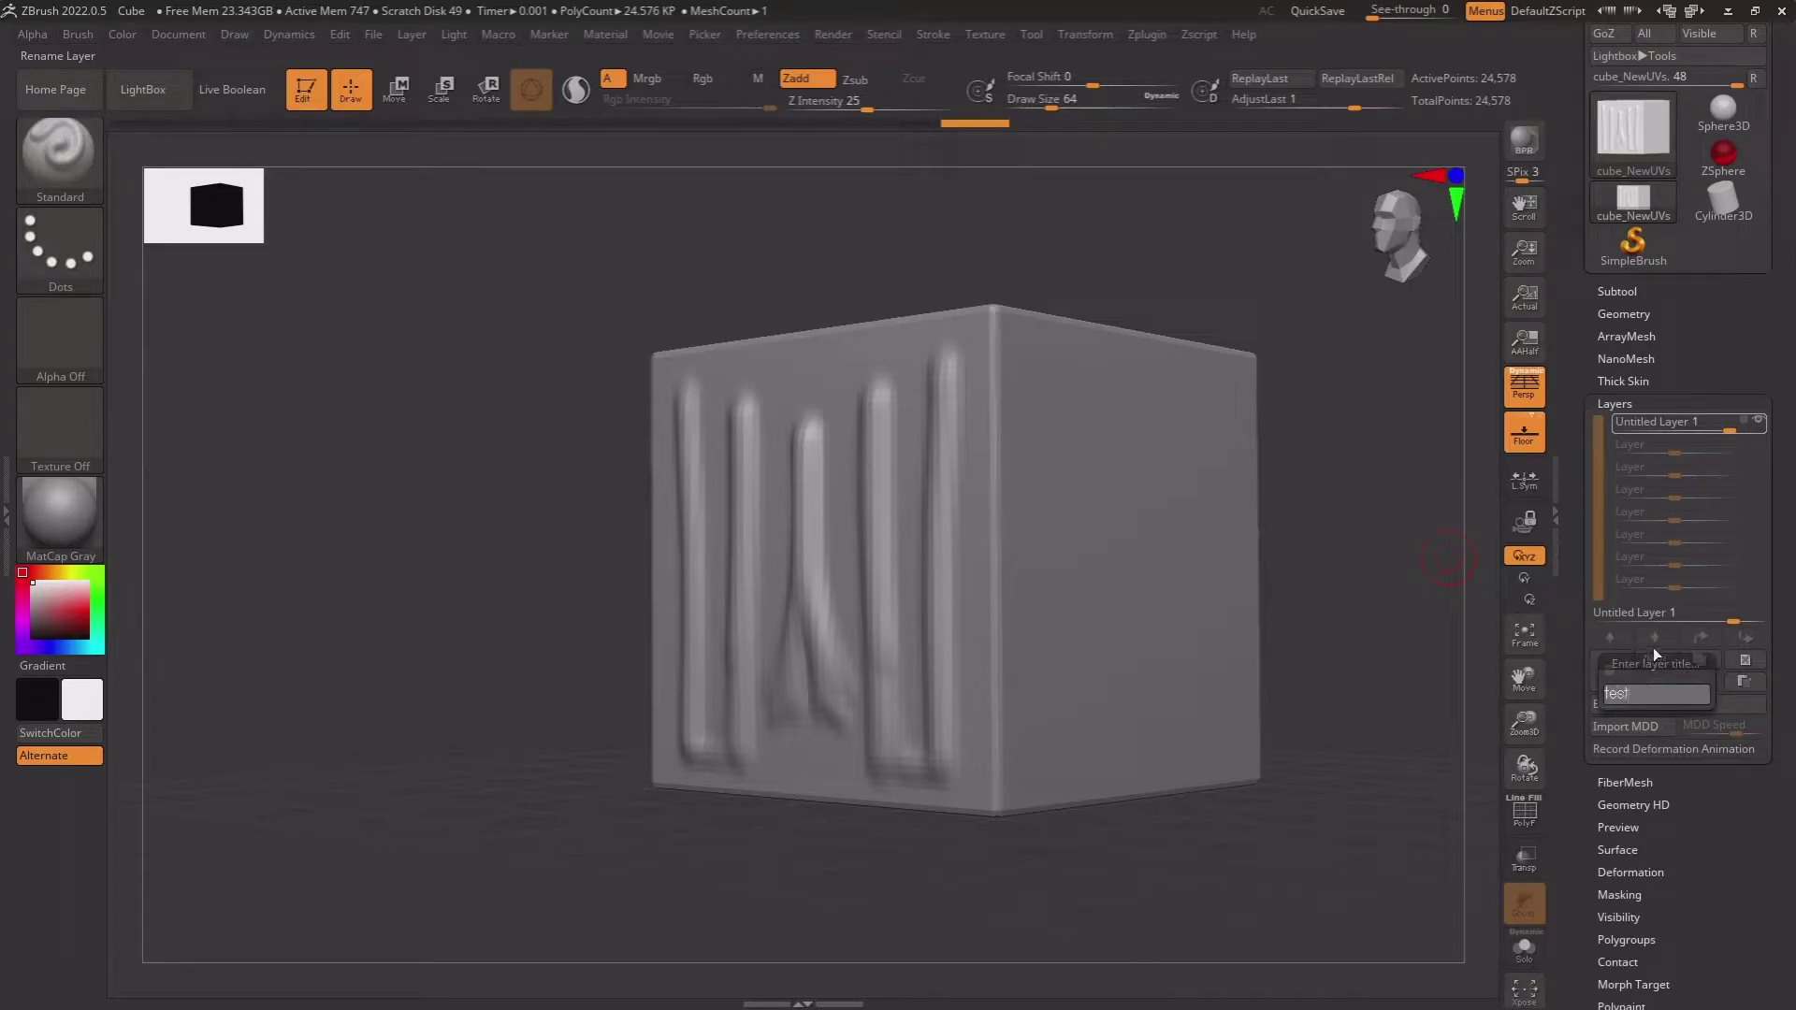
key(Return)
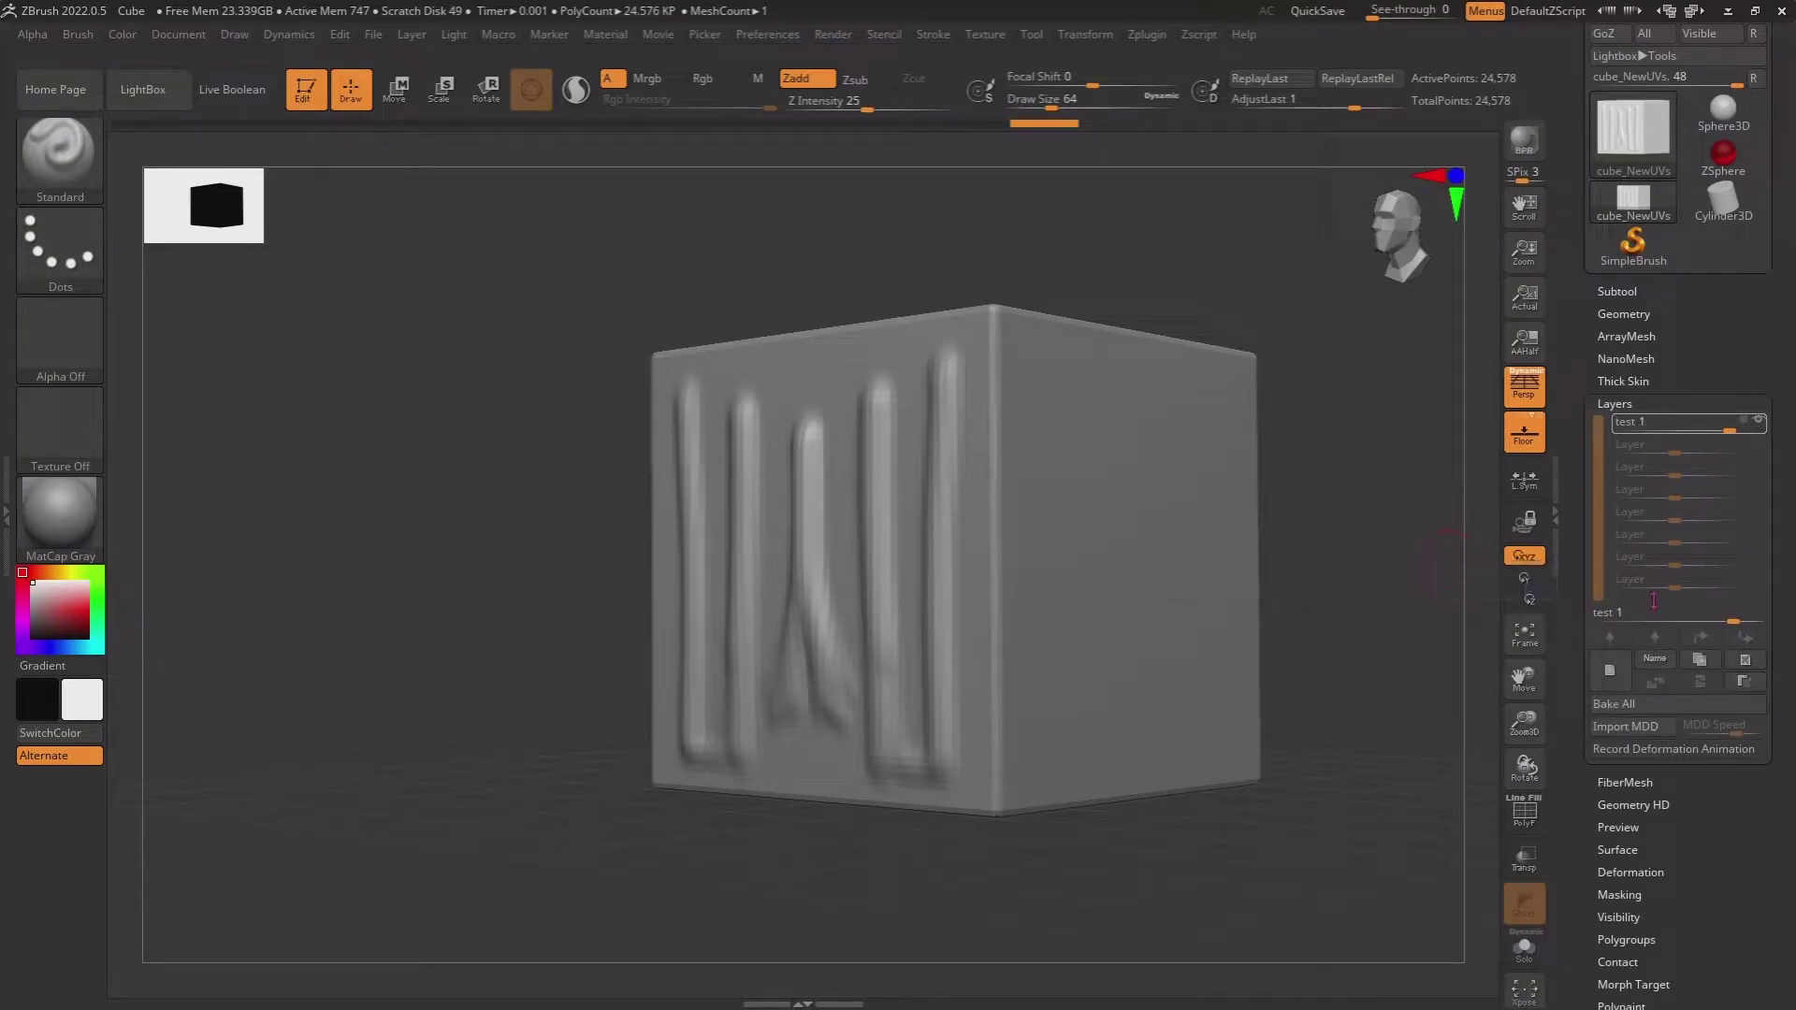
click(1698, 657)
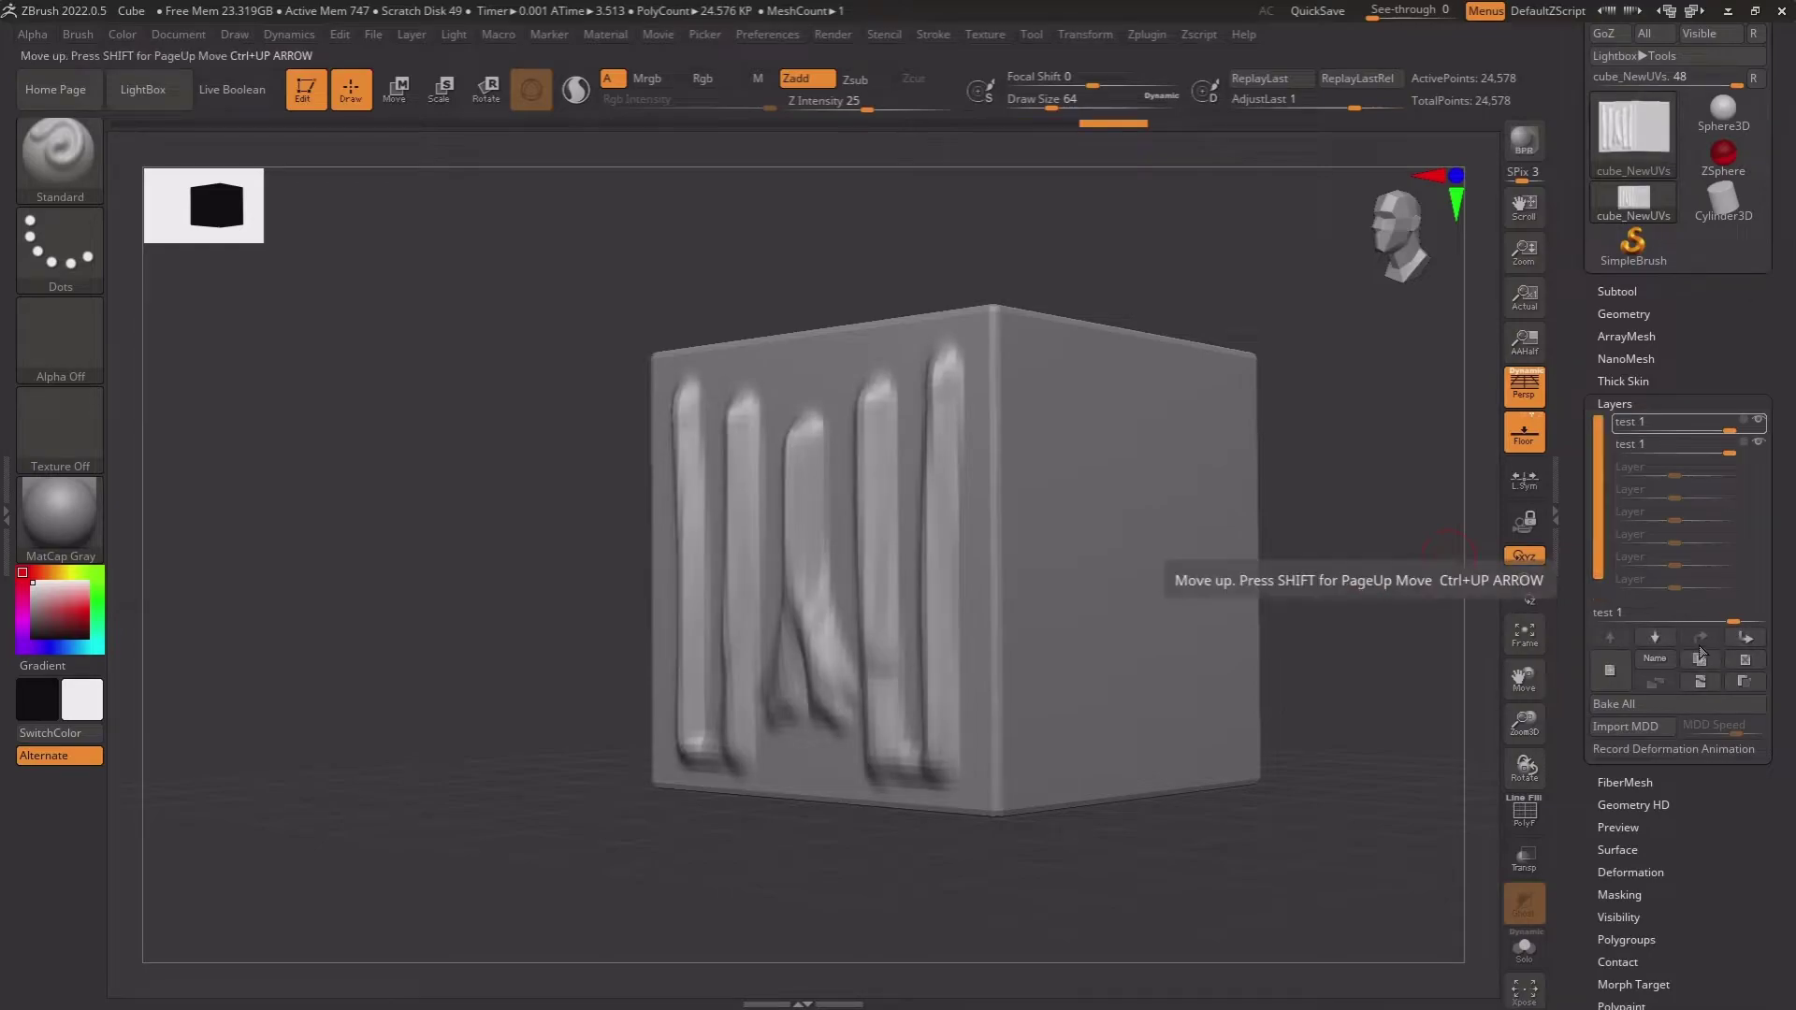
click(1703, 660)
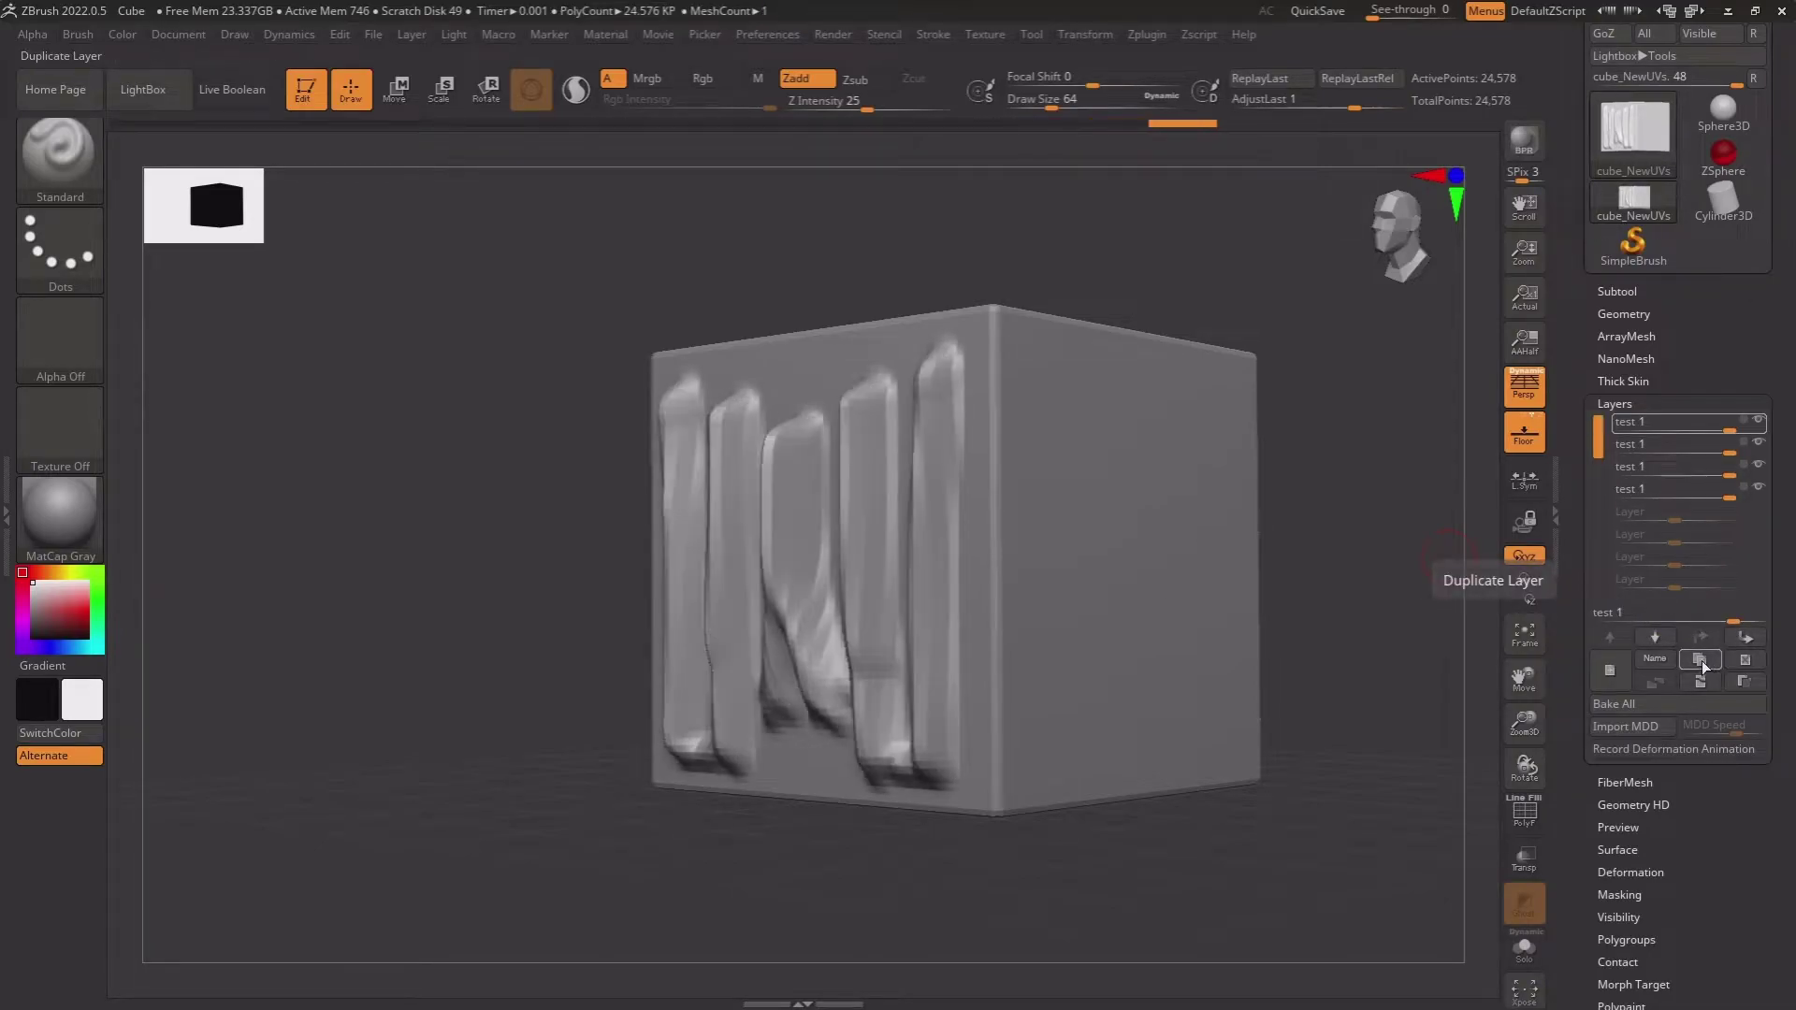
click(1737, 659)
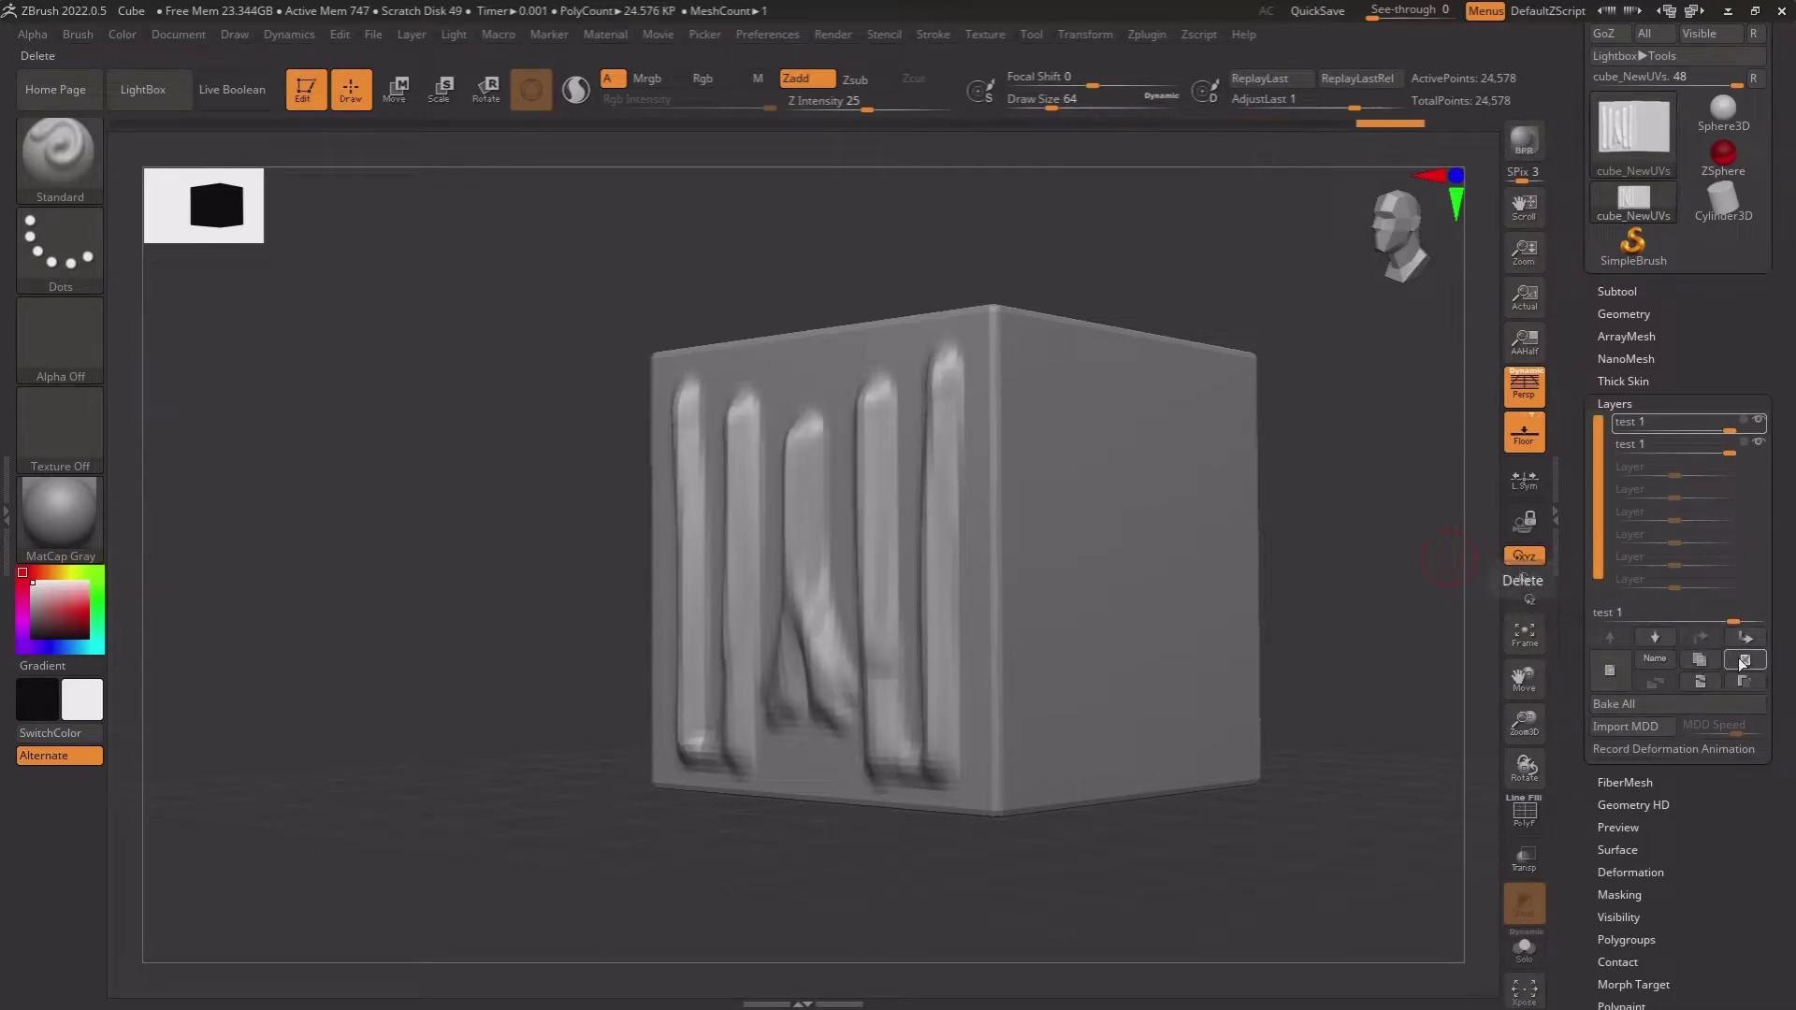
click(1737, 660)
- Duplicate test 1 and merge it down, then duplicate, move down and delete the extra copy
click(1698, 661)
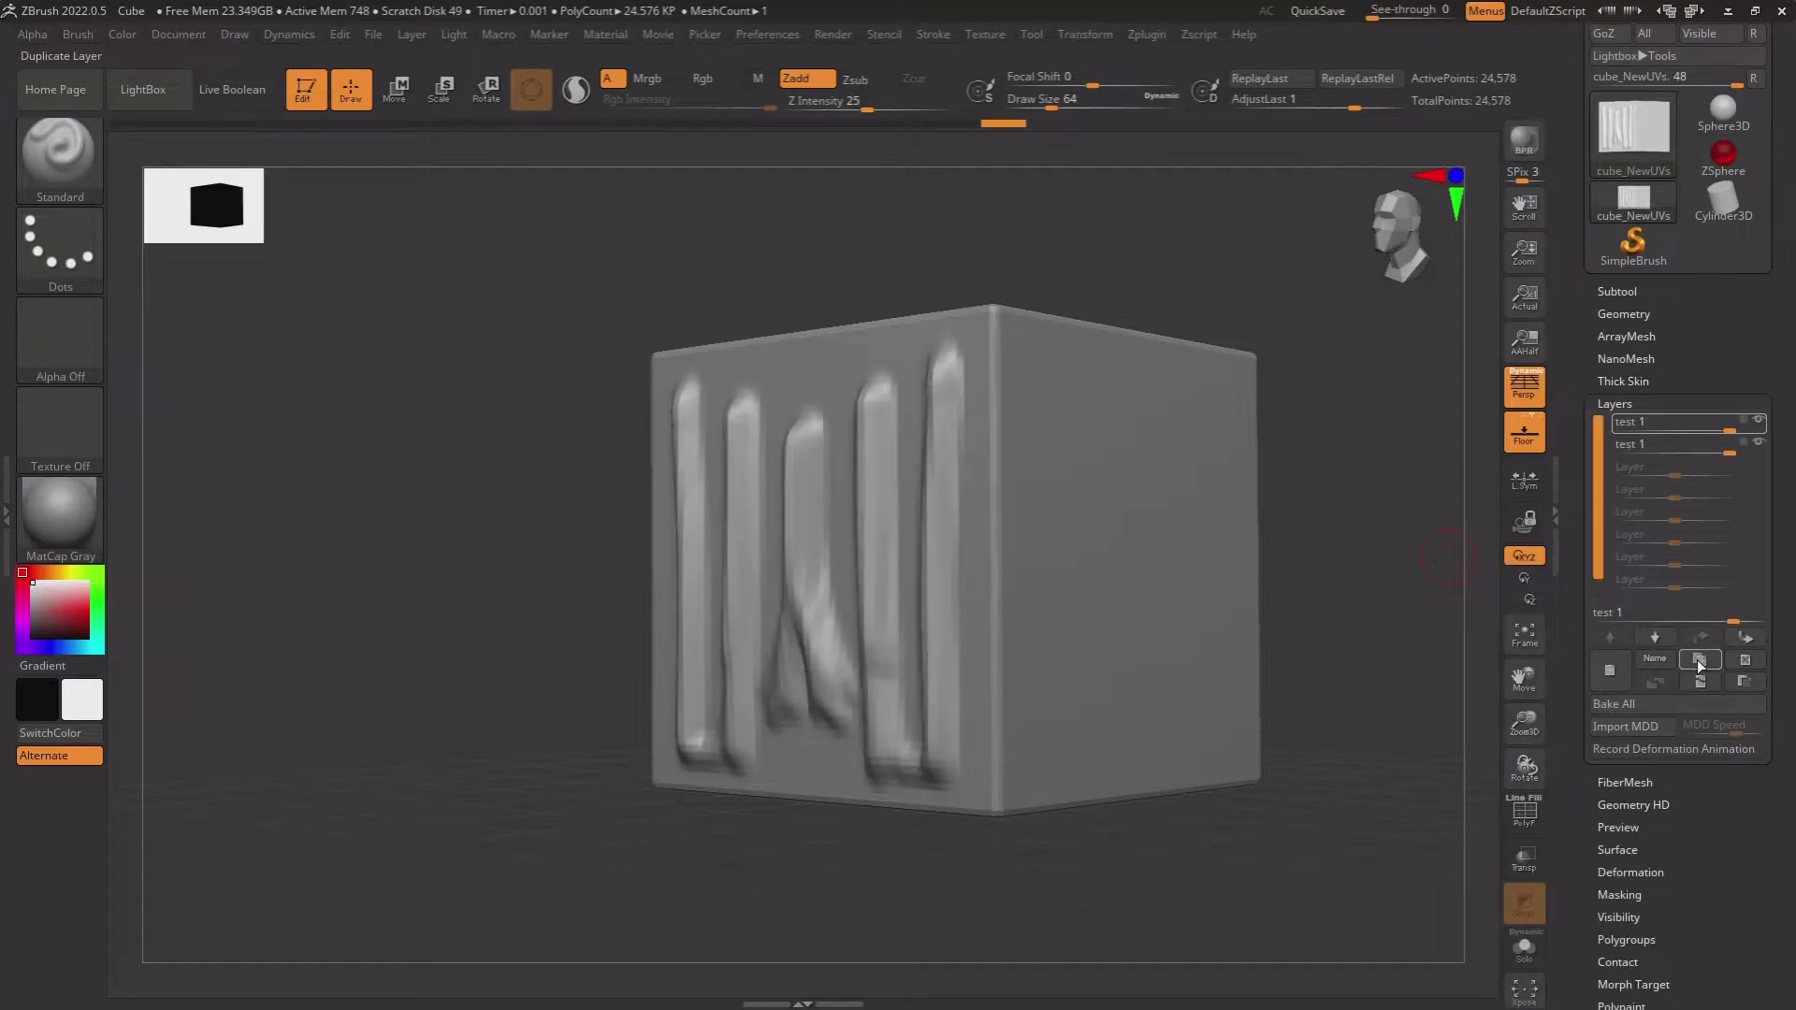
click(1700, 683)
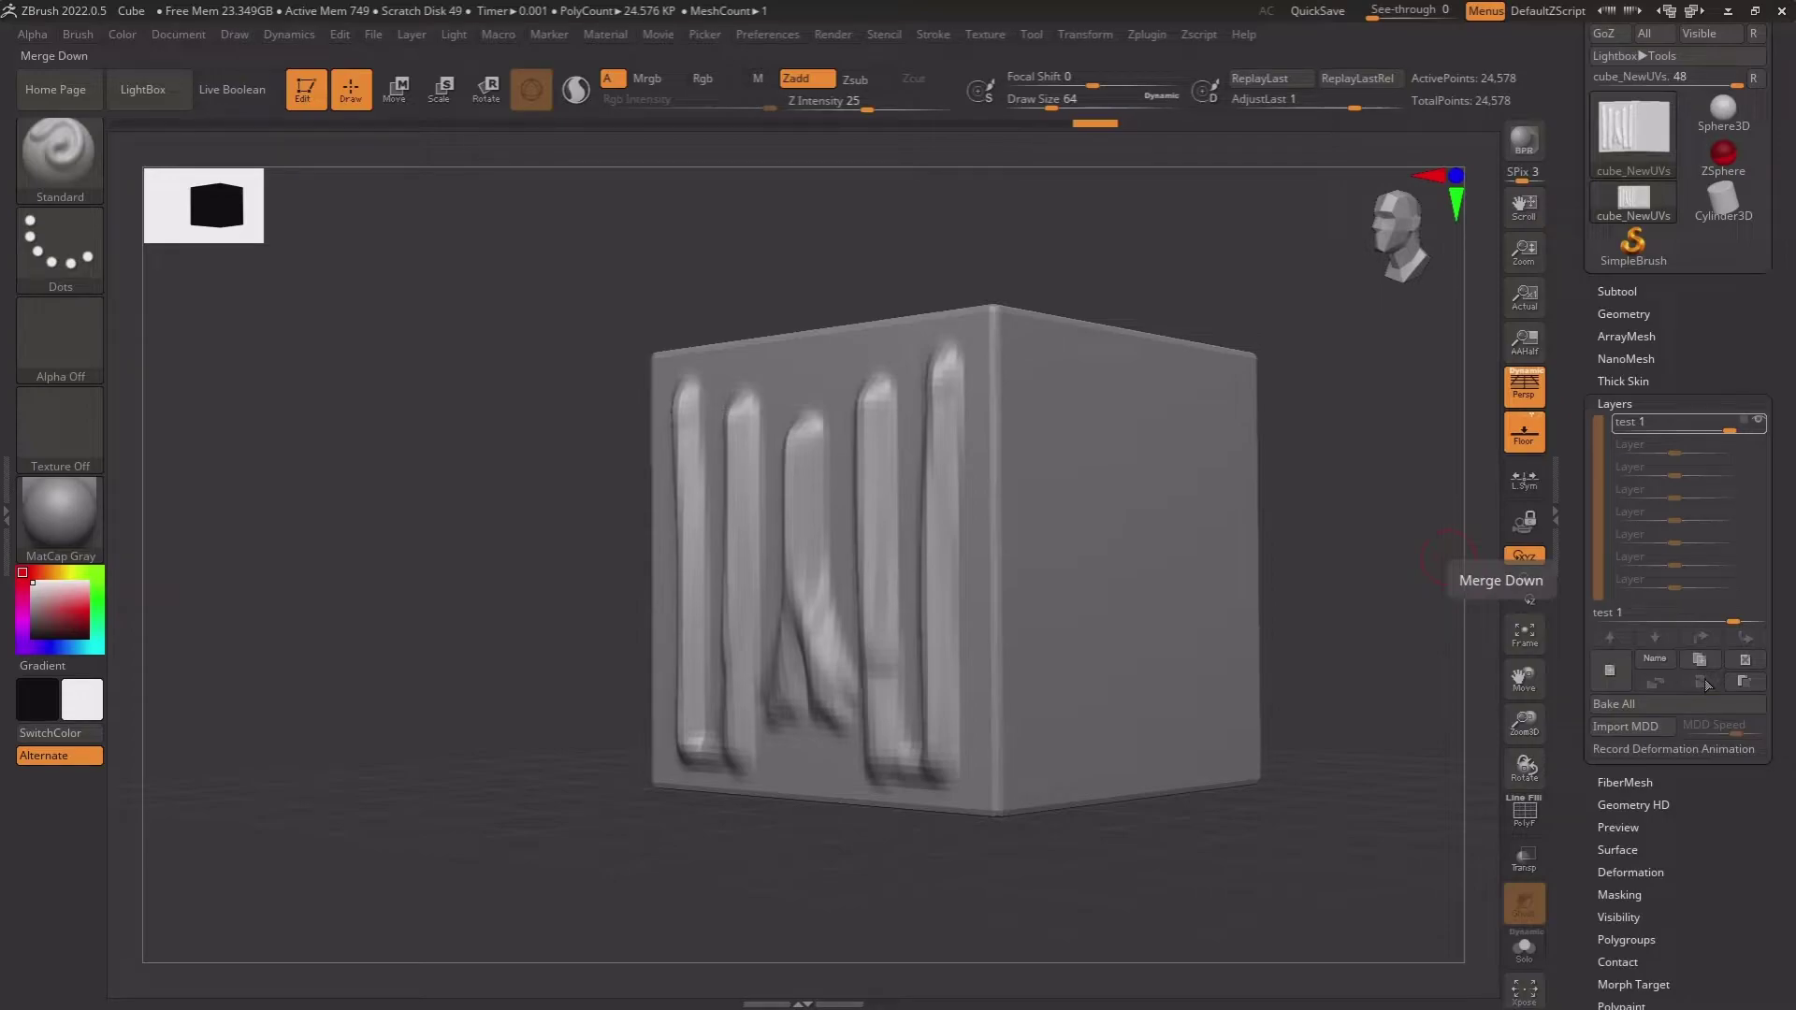
click(1699, 660)
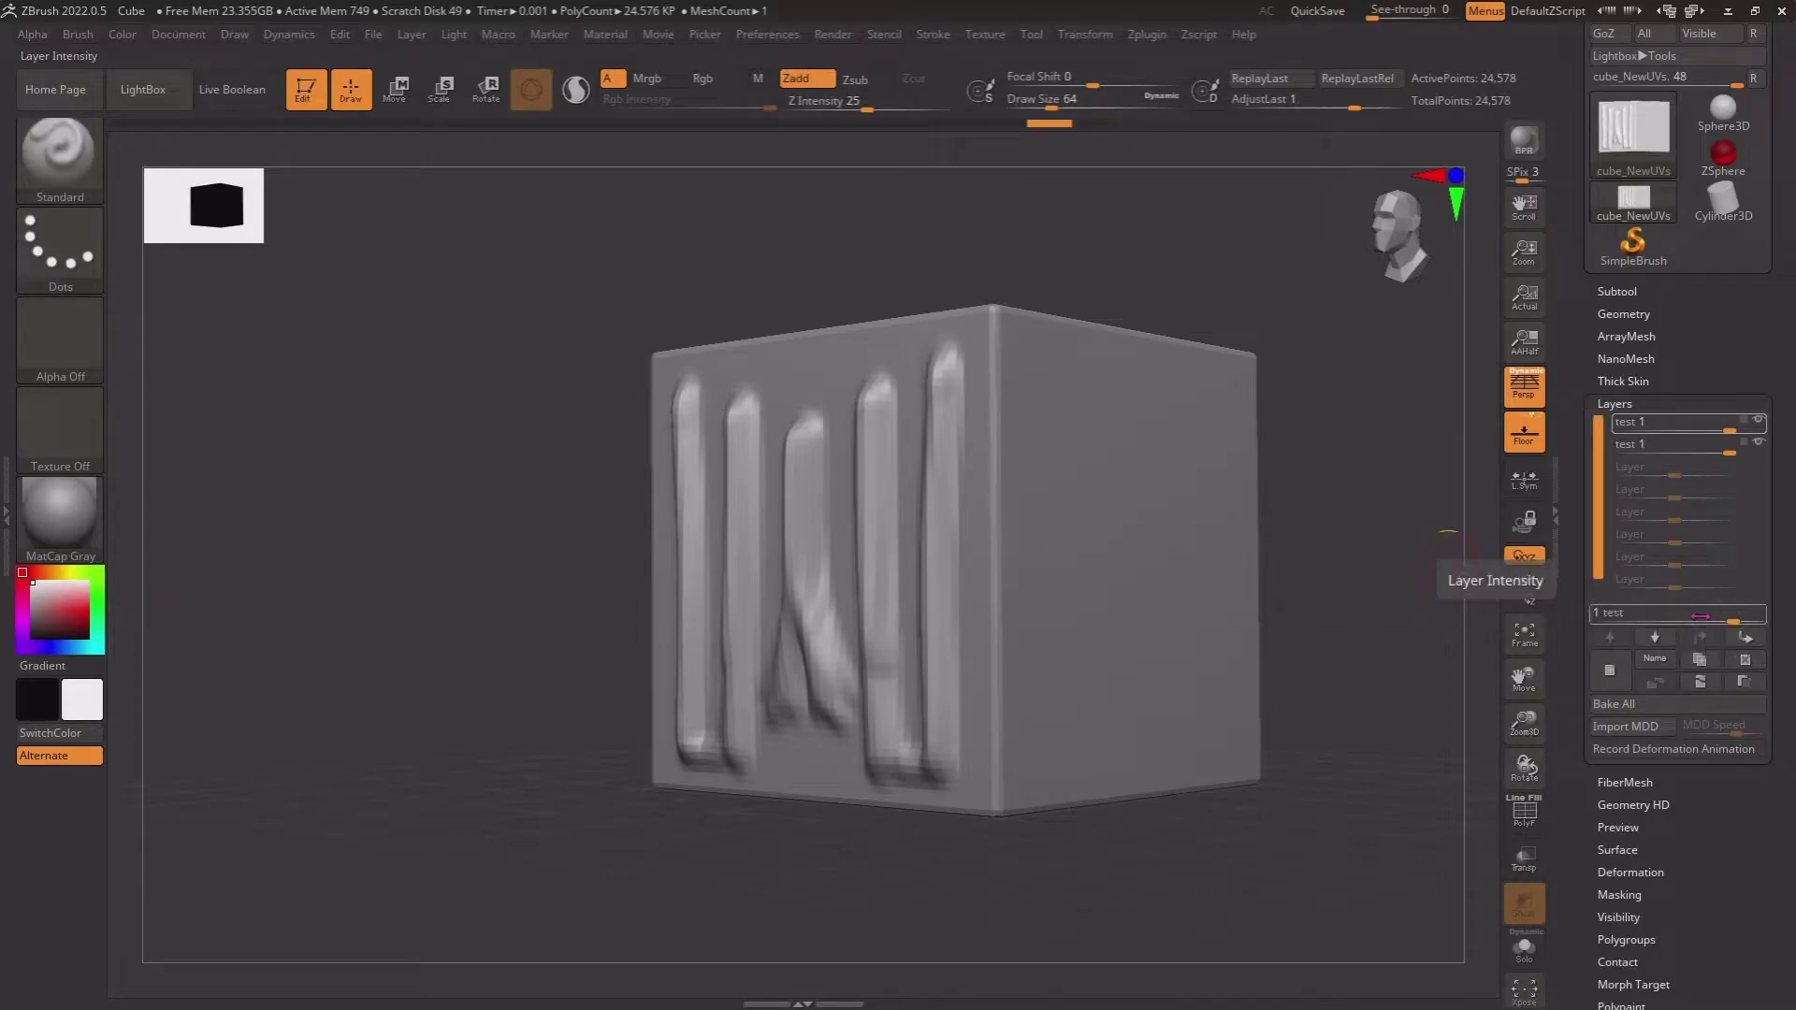
click(1743, 639)
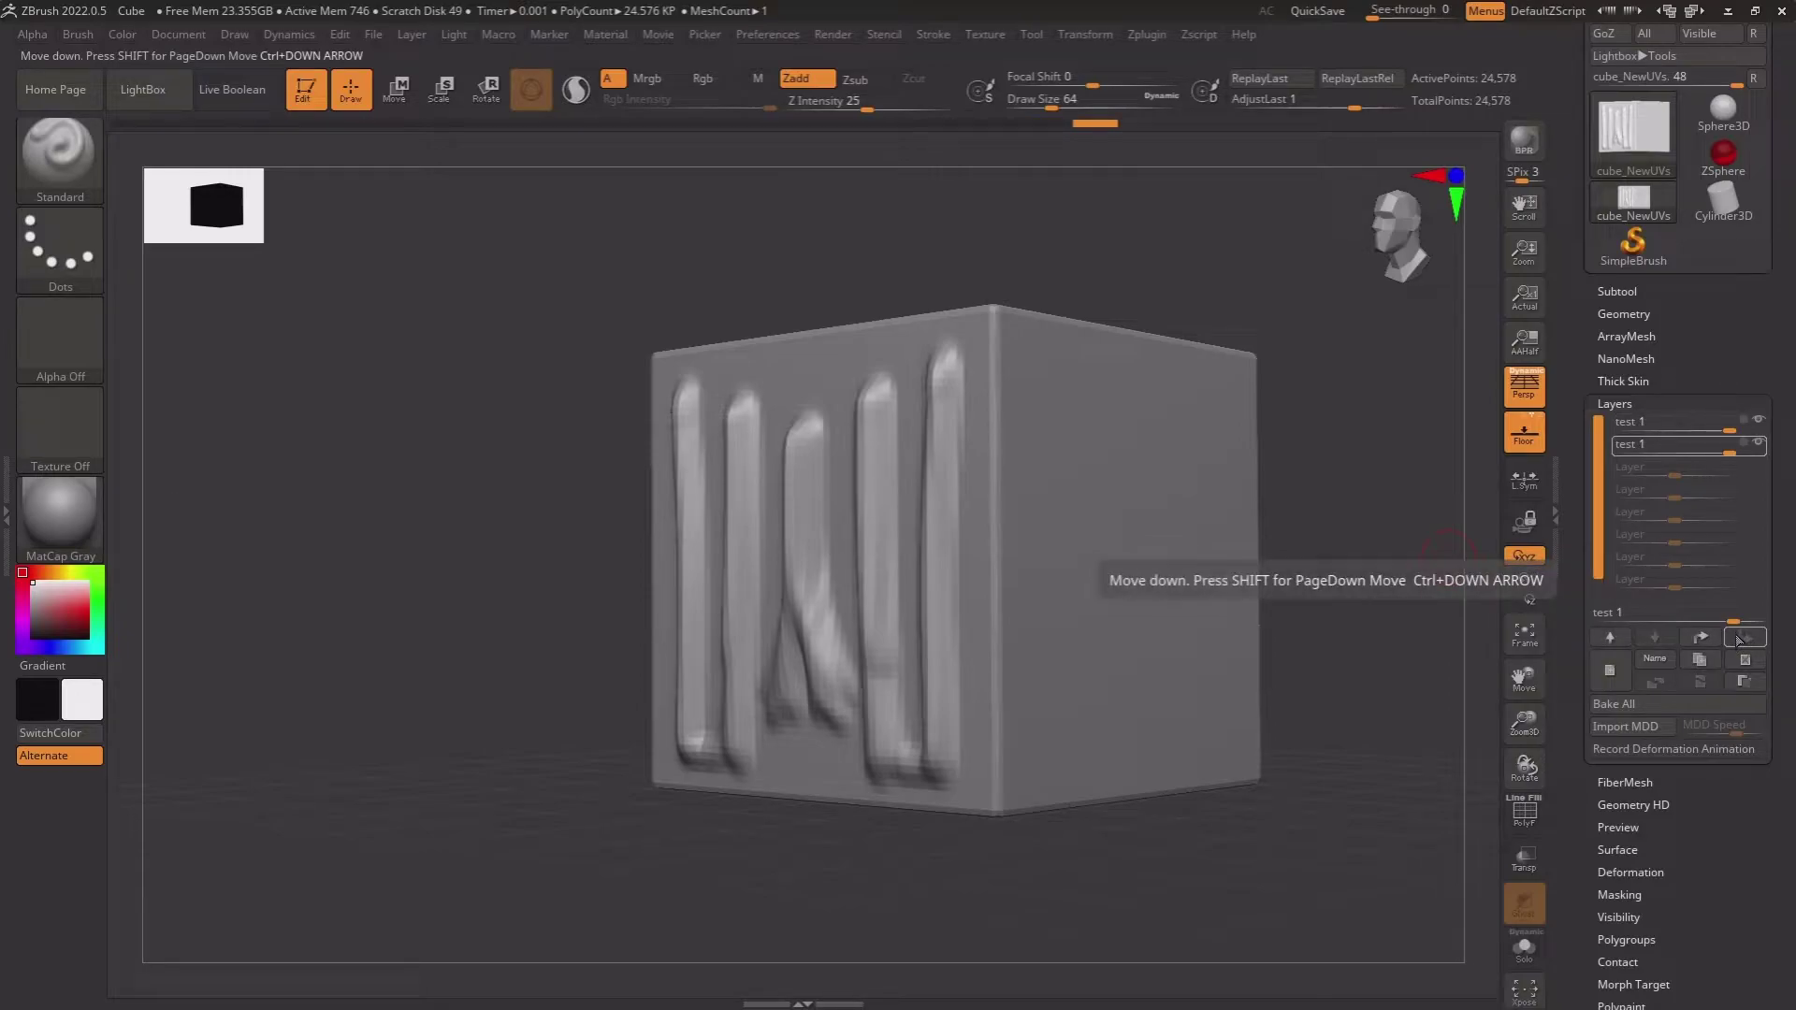
click(1745, 661)
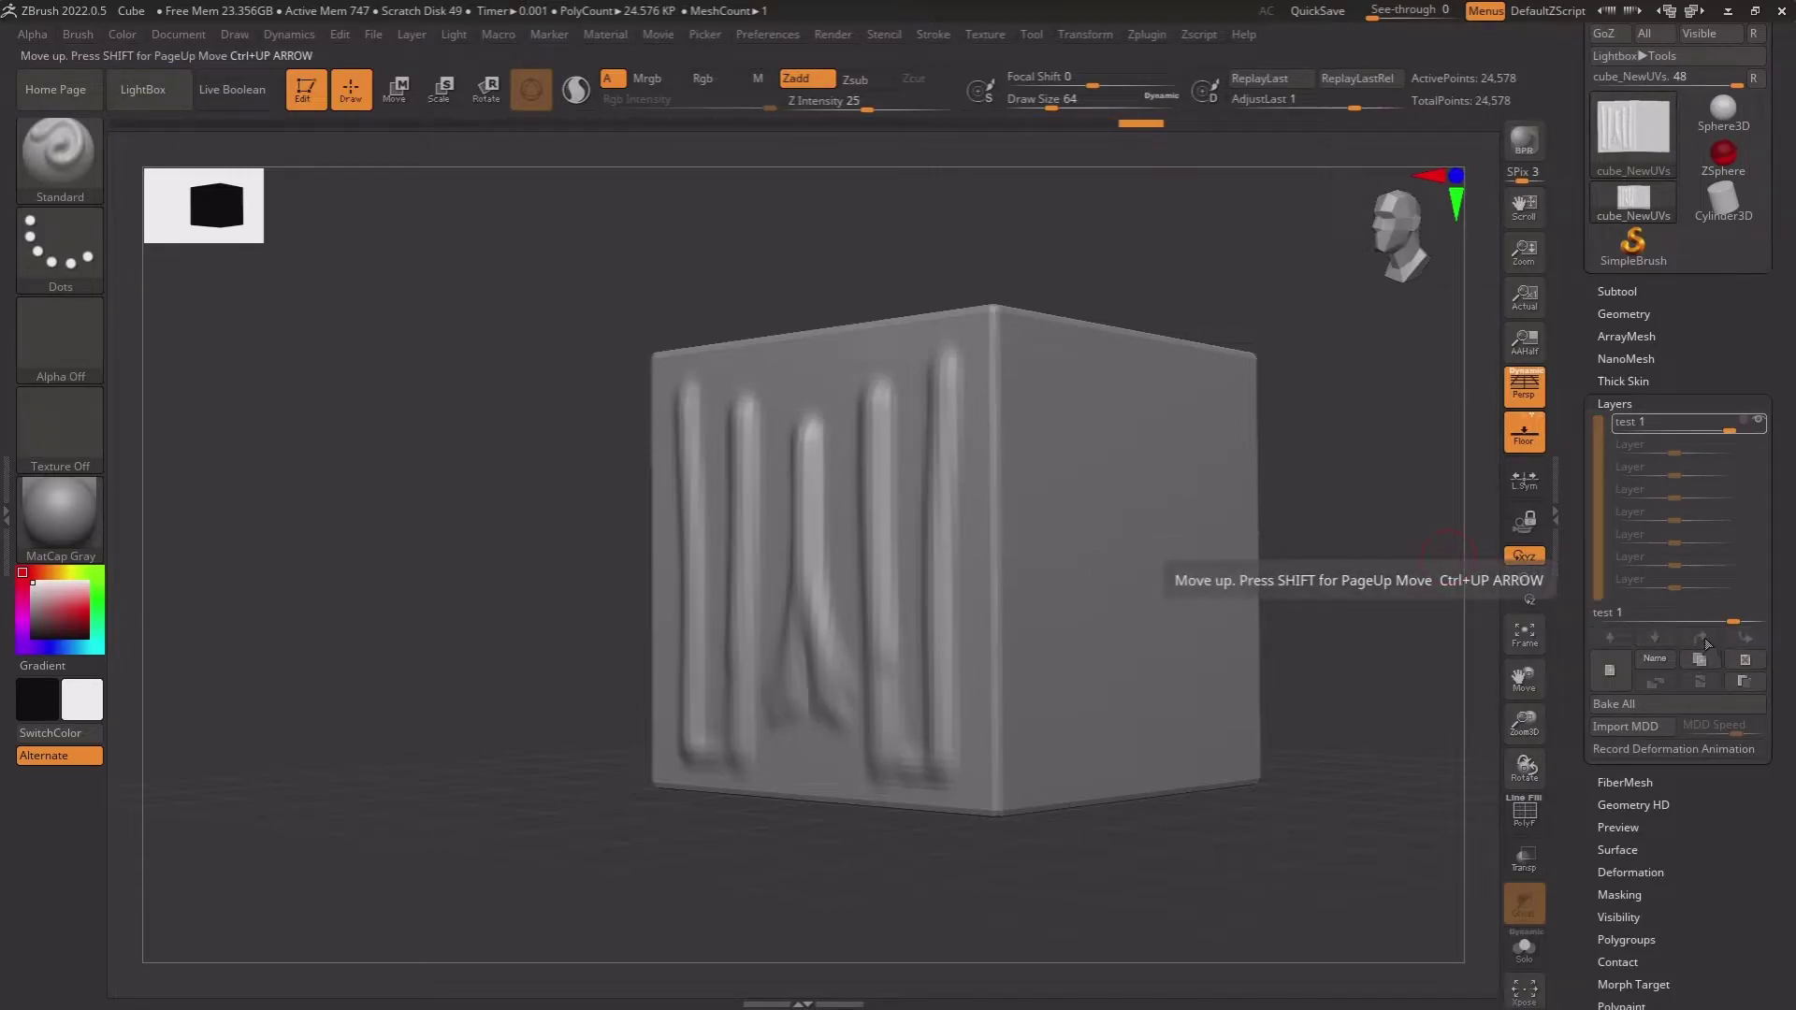
- On a new layer, sculpt a spiral relief on the cube's right face and fade it to about 0.2
click(1611, 670)
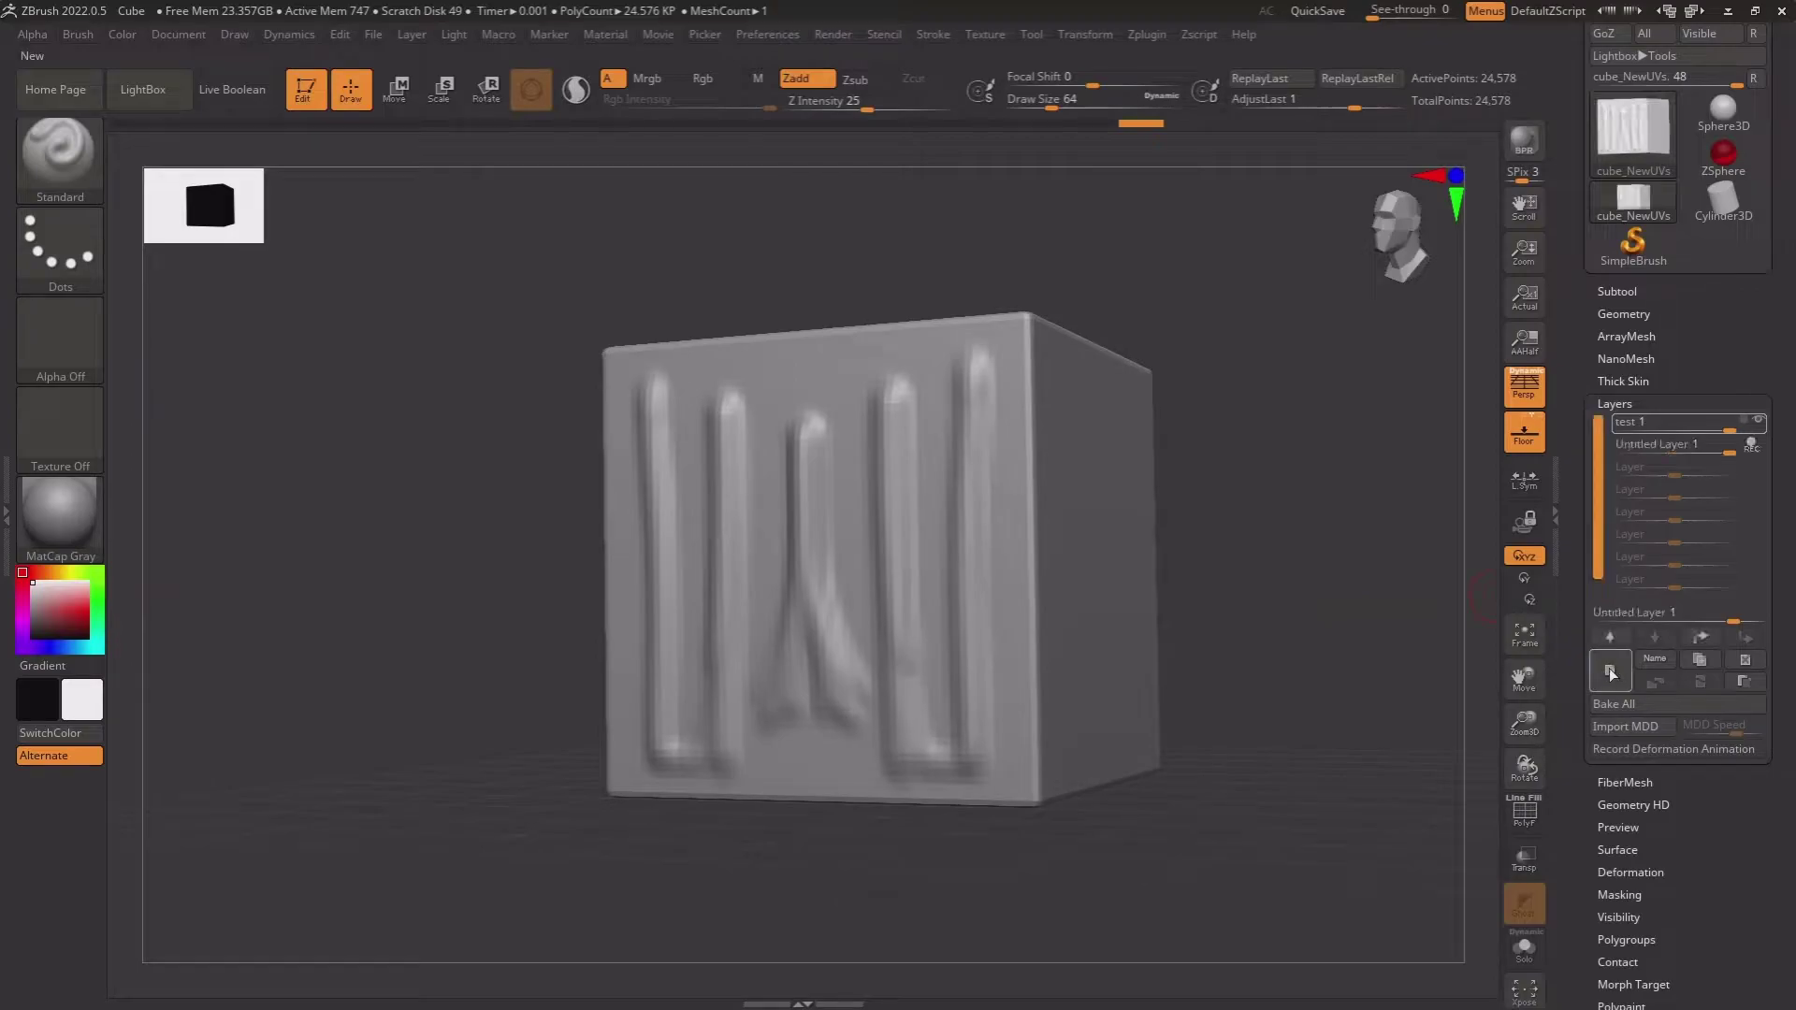
mouse_move(1178, 525)
mouse_down()
mouse_move(1151, 521)
mouse_move(1188, 552)
mouse_up()
drag(1088, 456, 1095, 770)
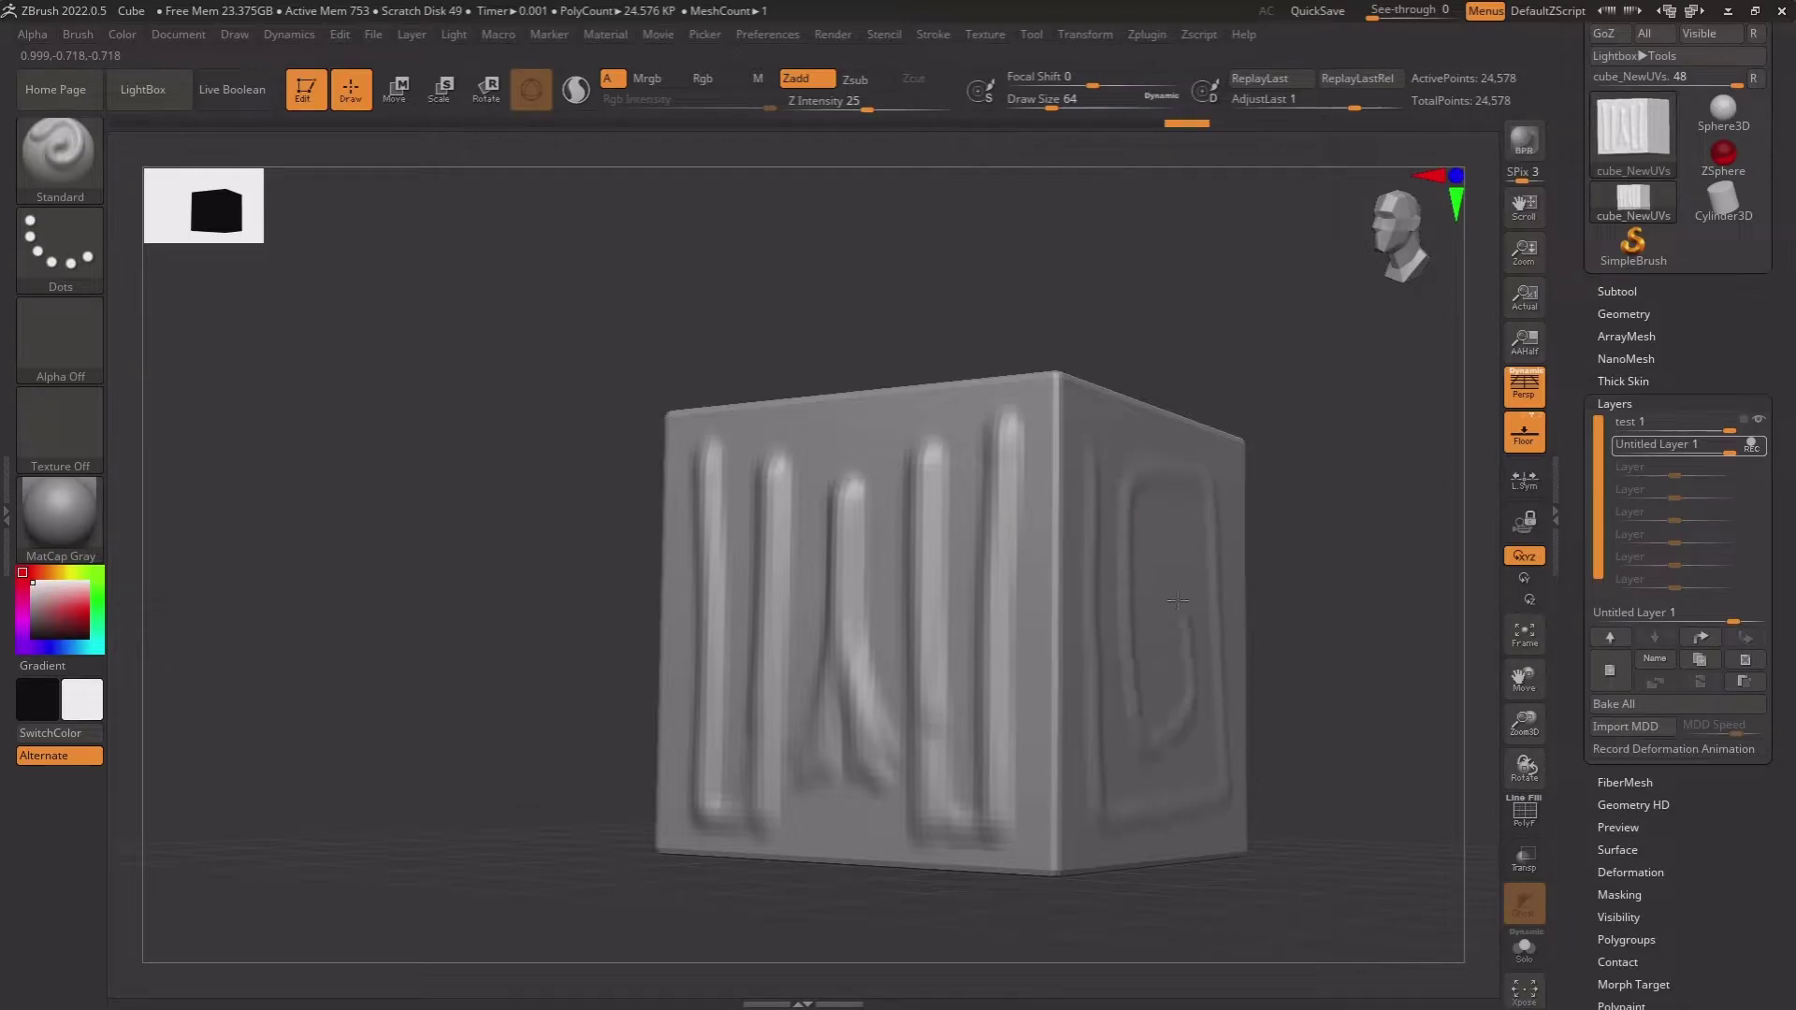
mouse_move(1178, 601)
mouse_down()
mouse_move(1184, 503)
mouse_move(1203, 533)
mouse_move(1366, 579)
mouse_up()
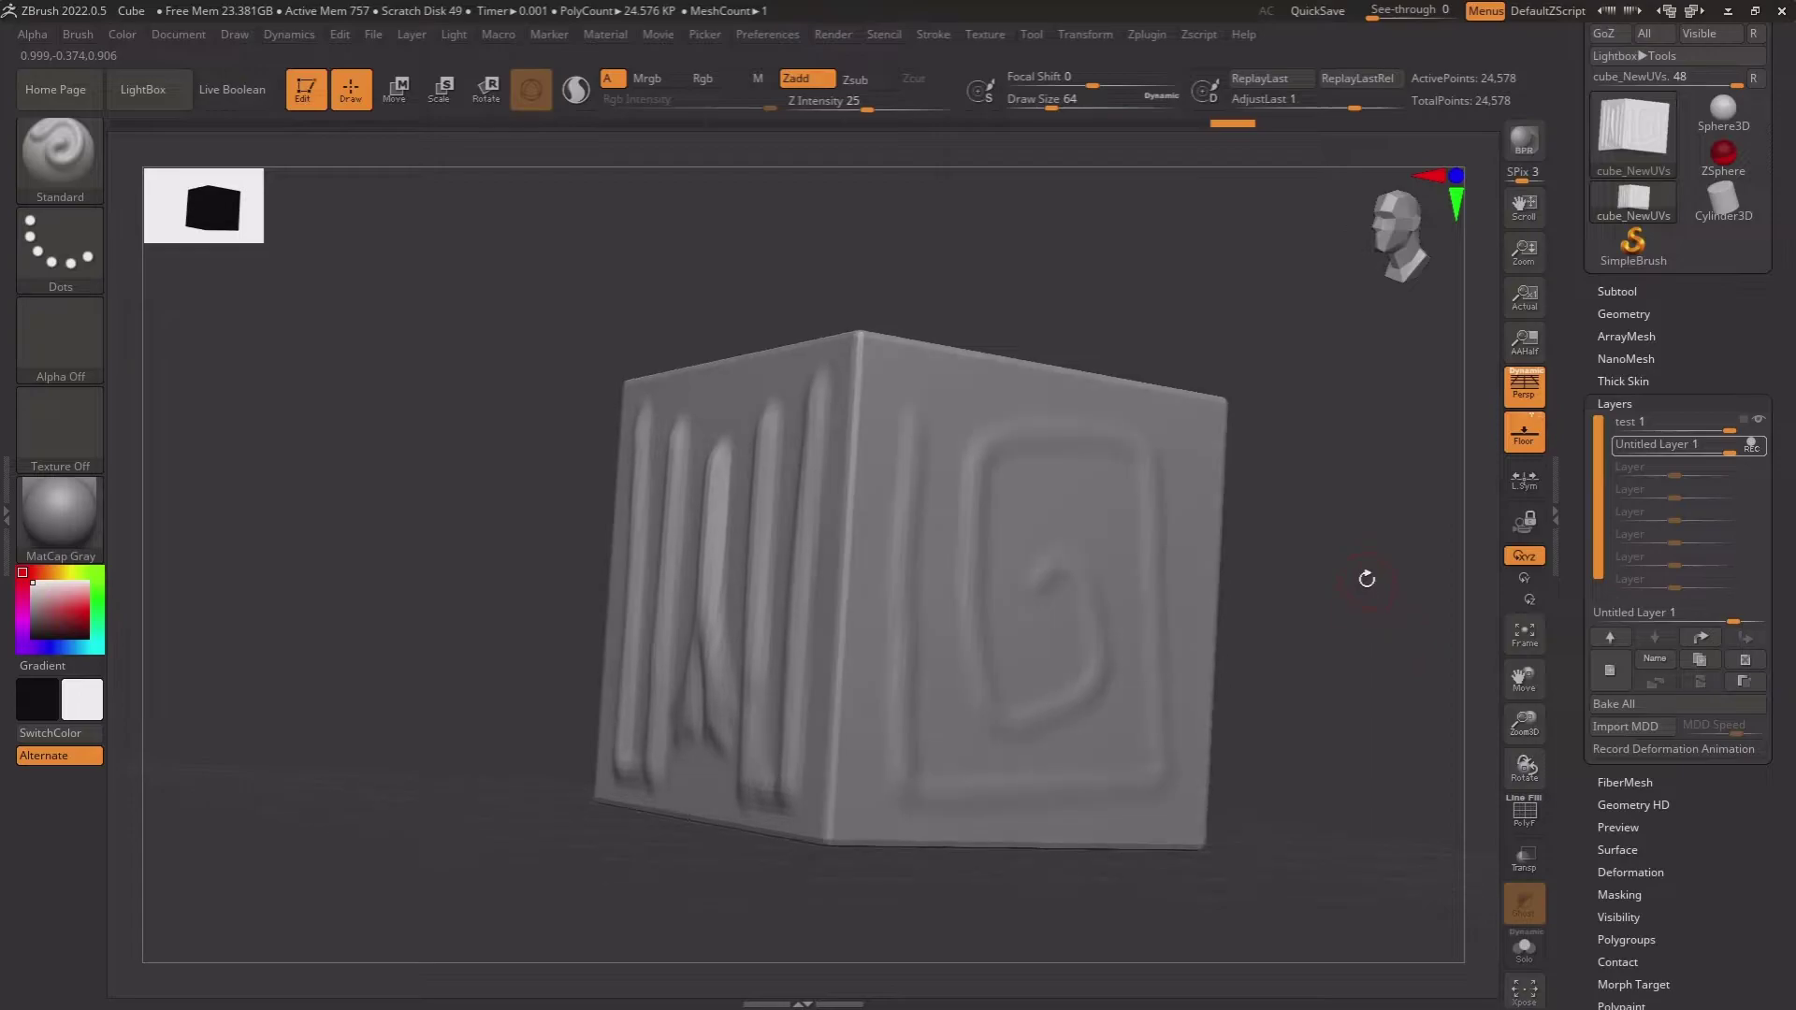
drag(1747, 449, 1689, 449)
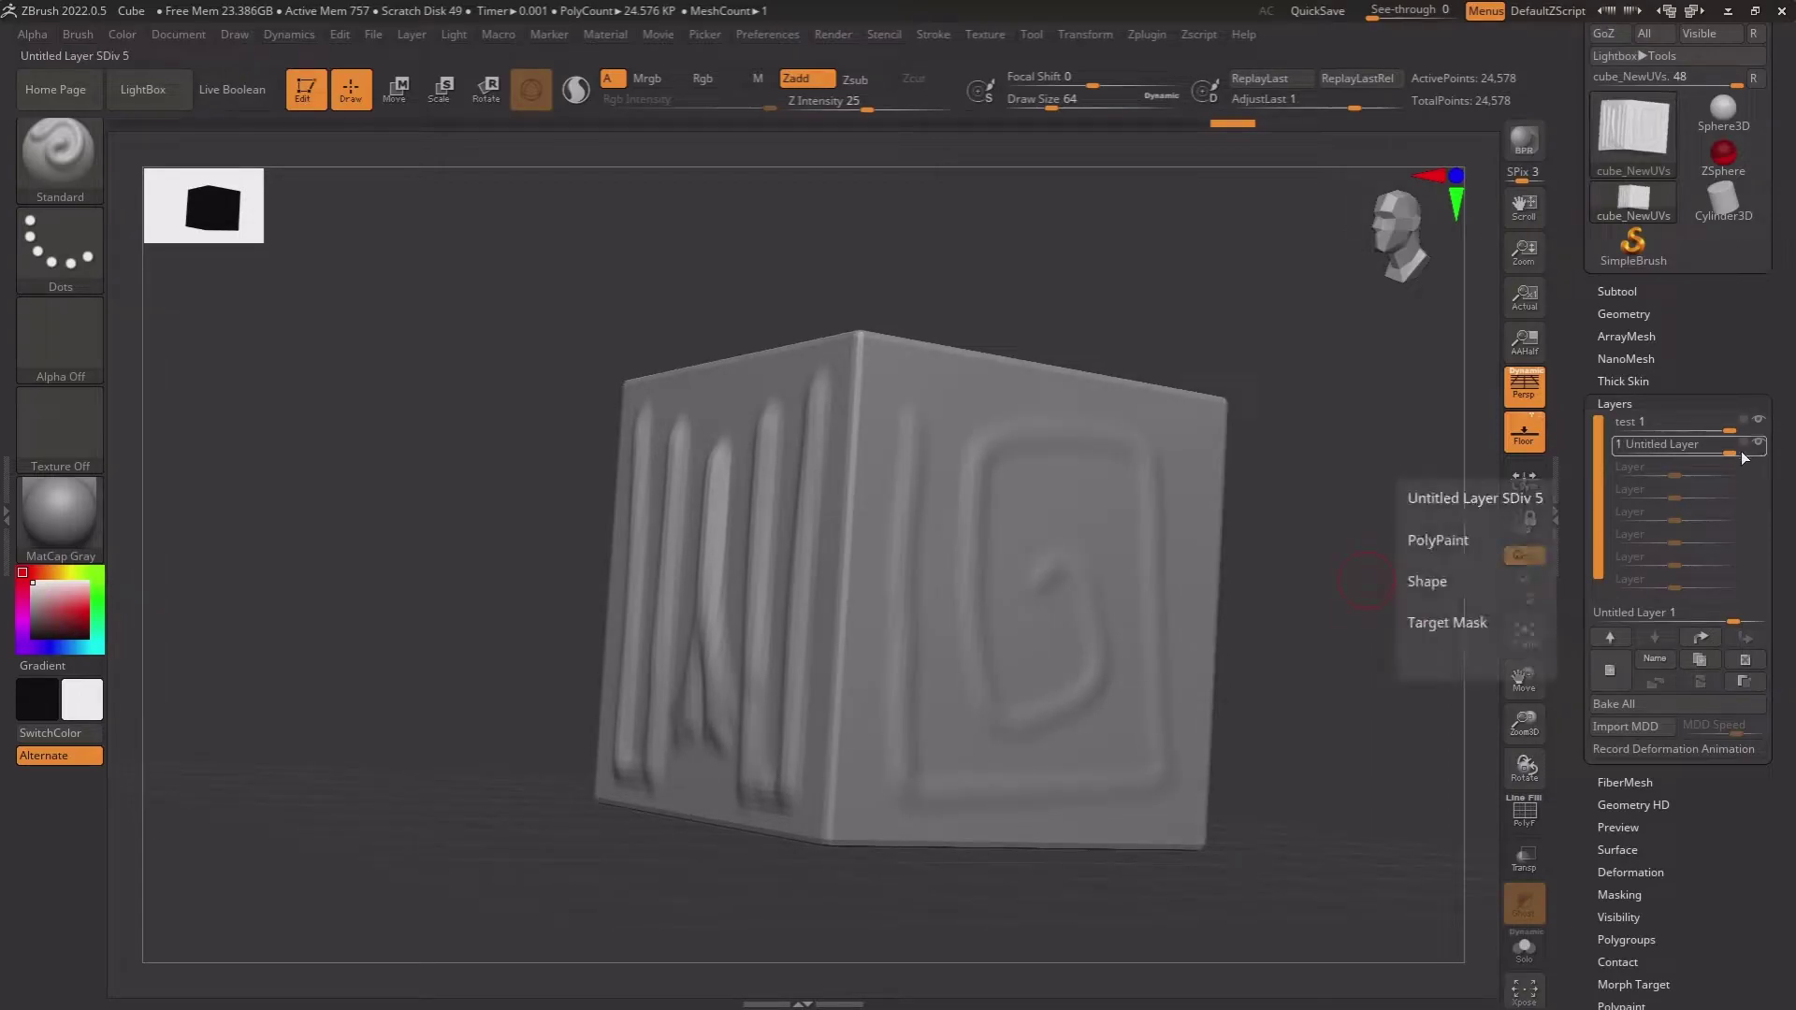
- Decline the 2.5D switch, restore the spiral layer to full strength, and rename it 'test2'
click(1696, 438)
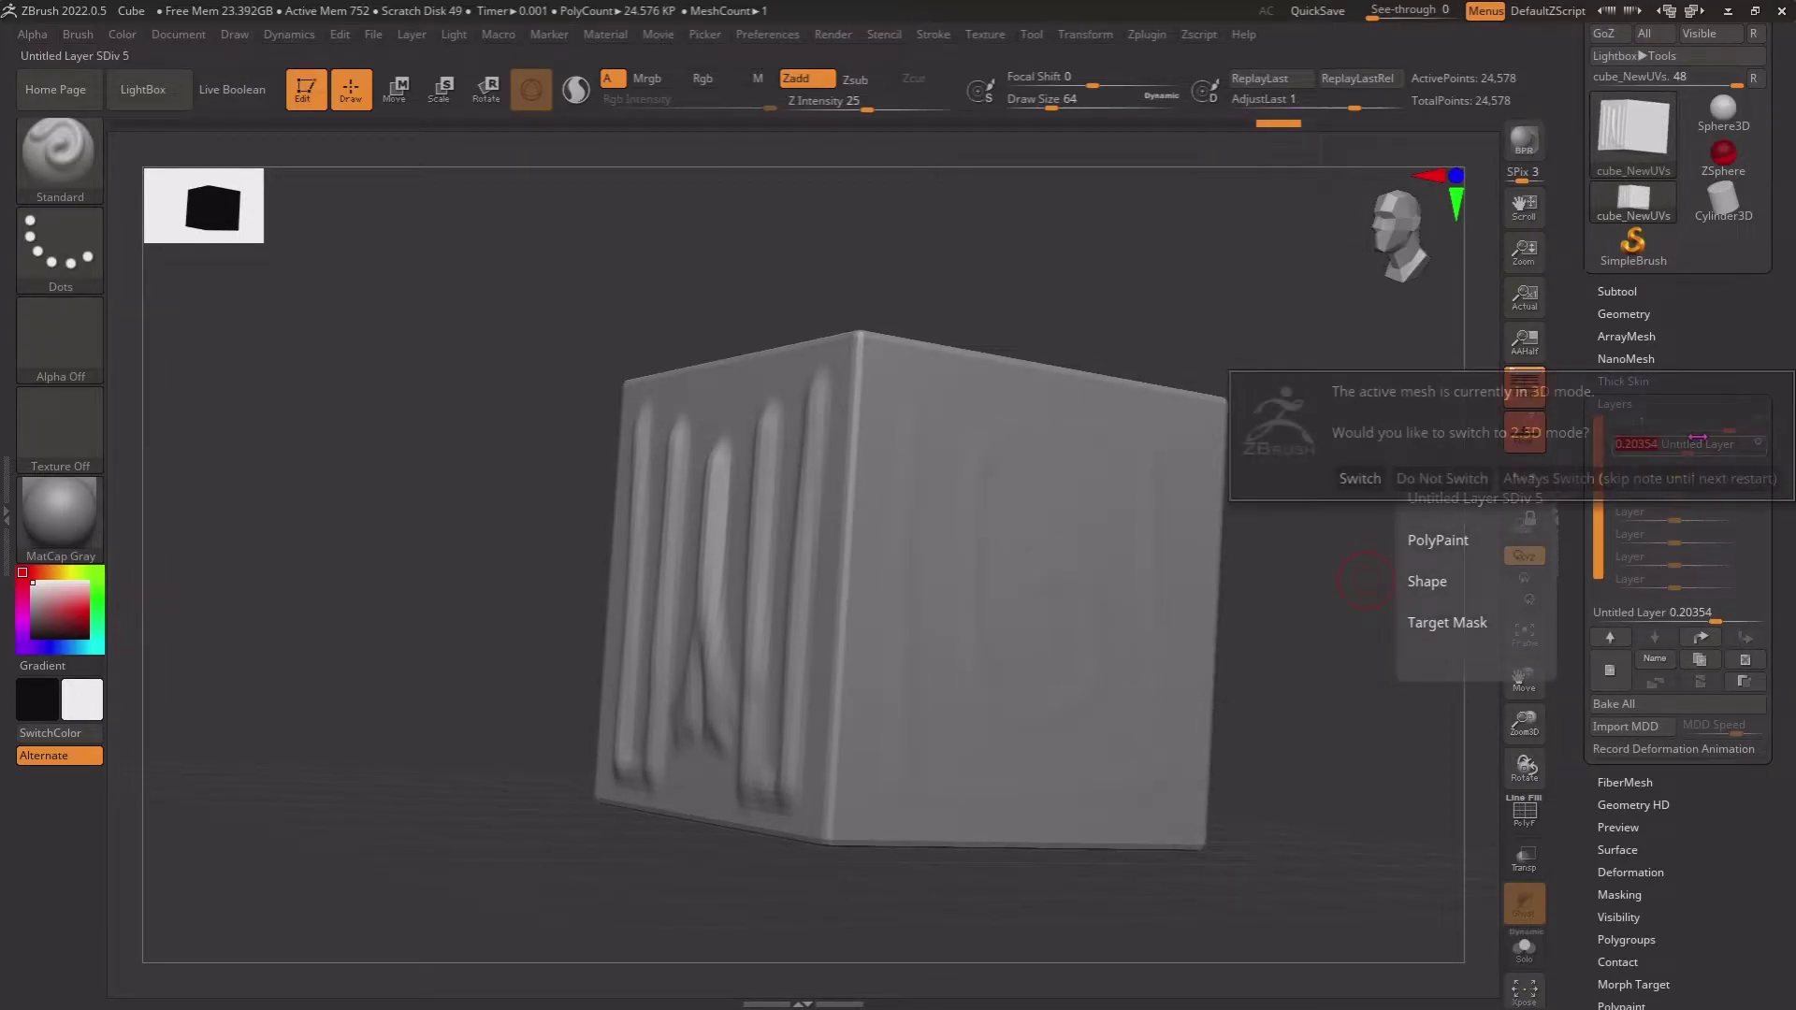
click(1615, 436)
drag(1615, 444, 1707, 445)
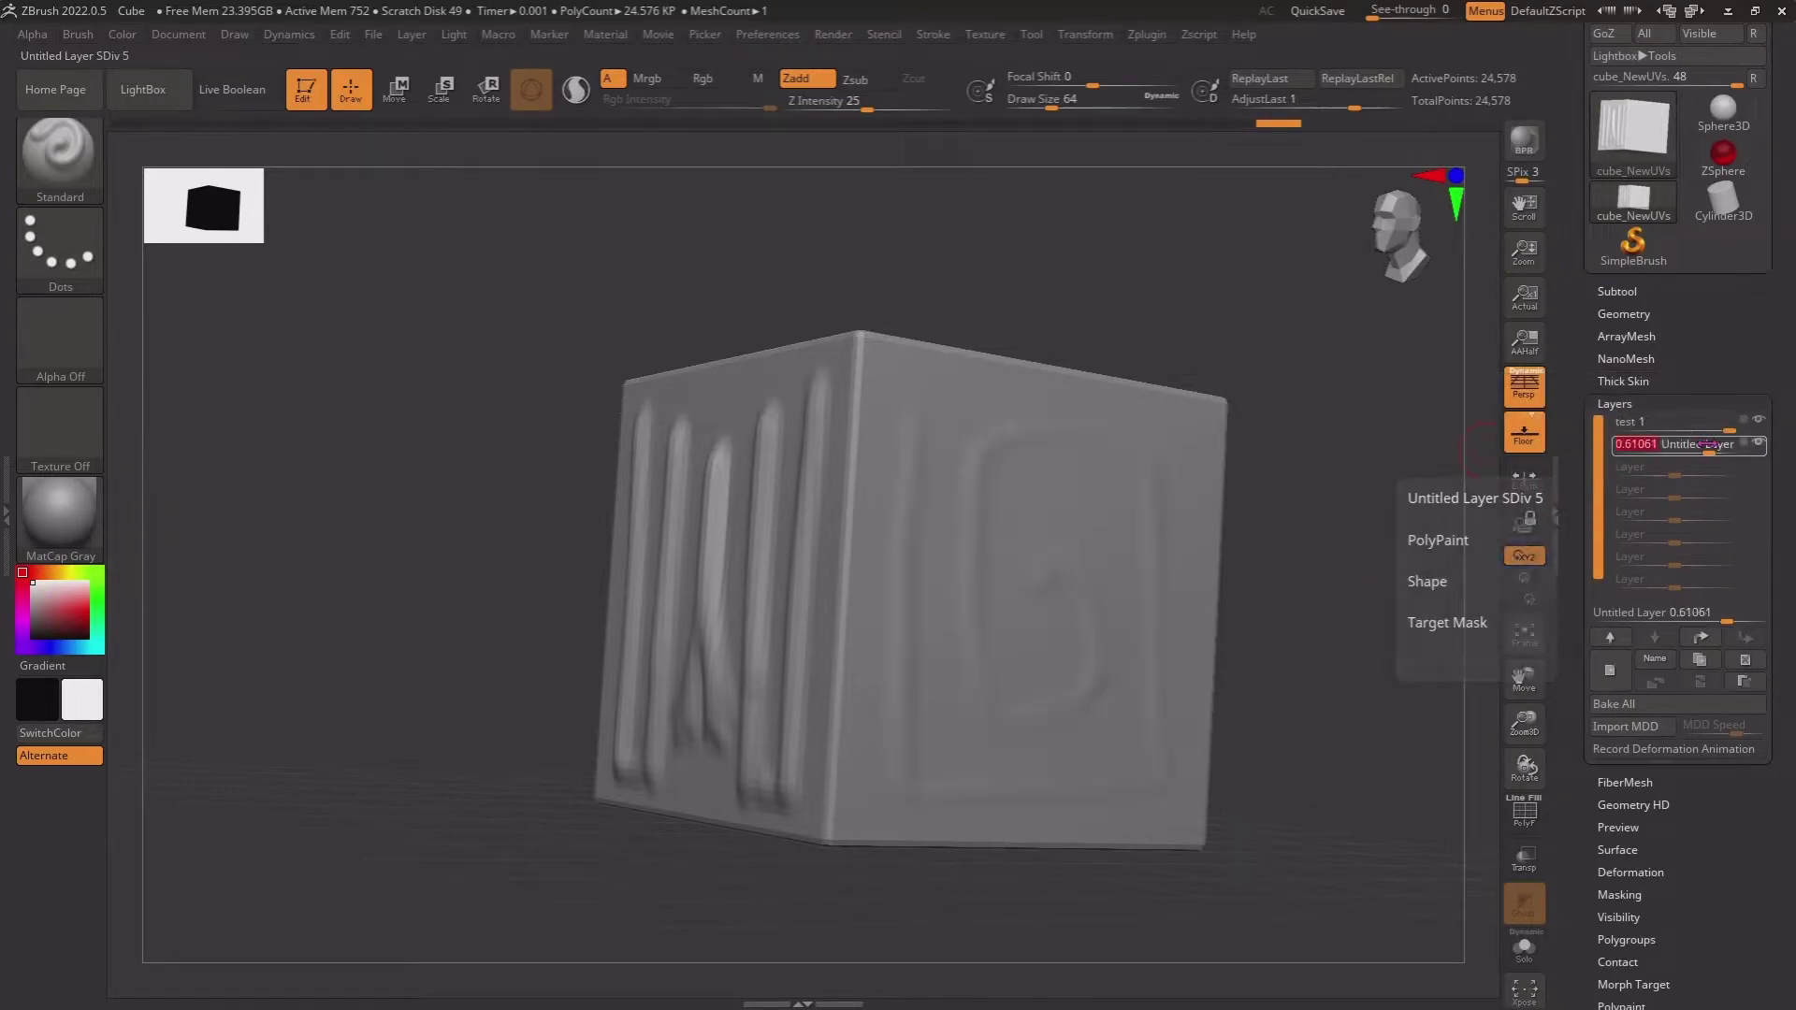
click(1653, 656)
text(t)
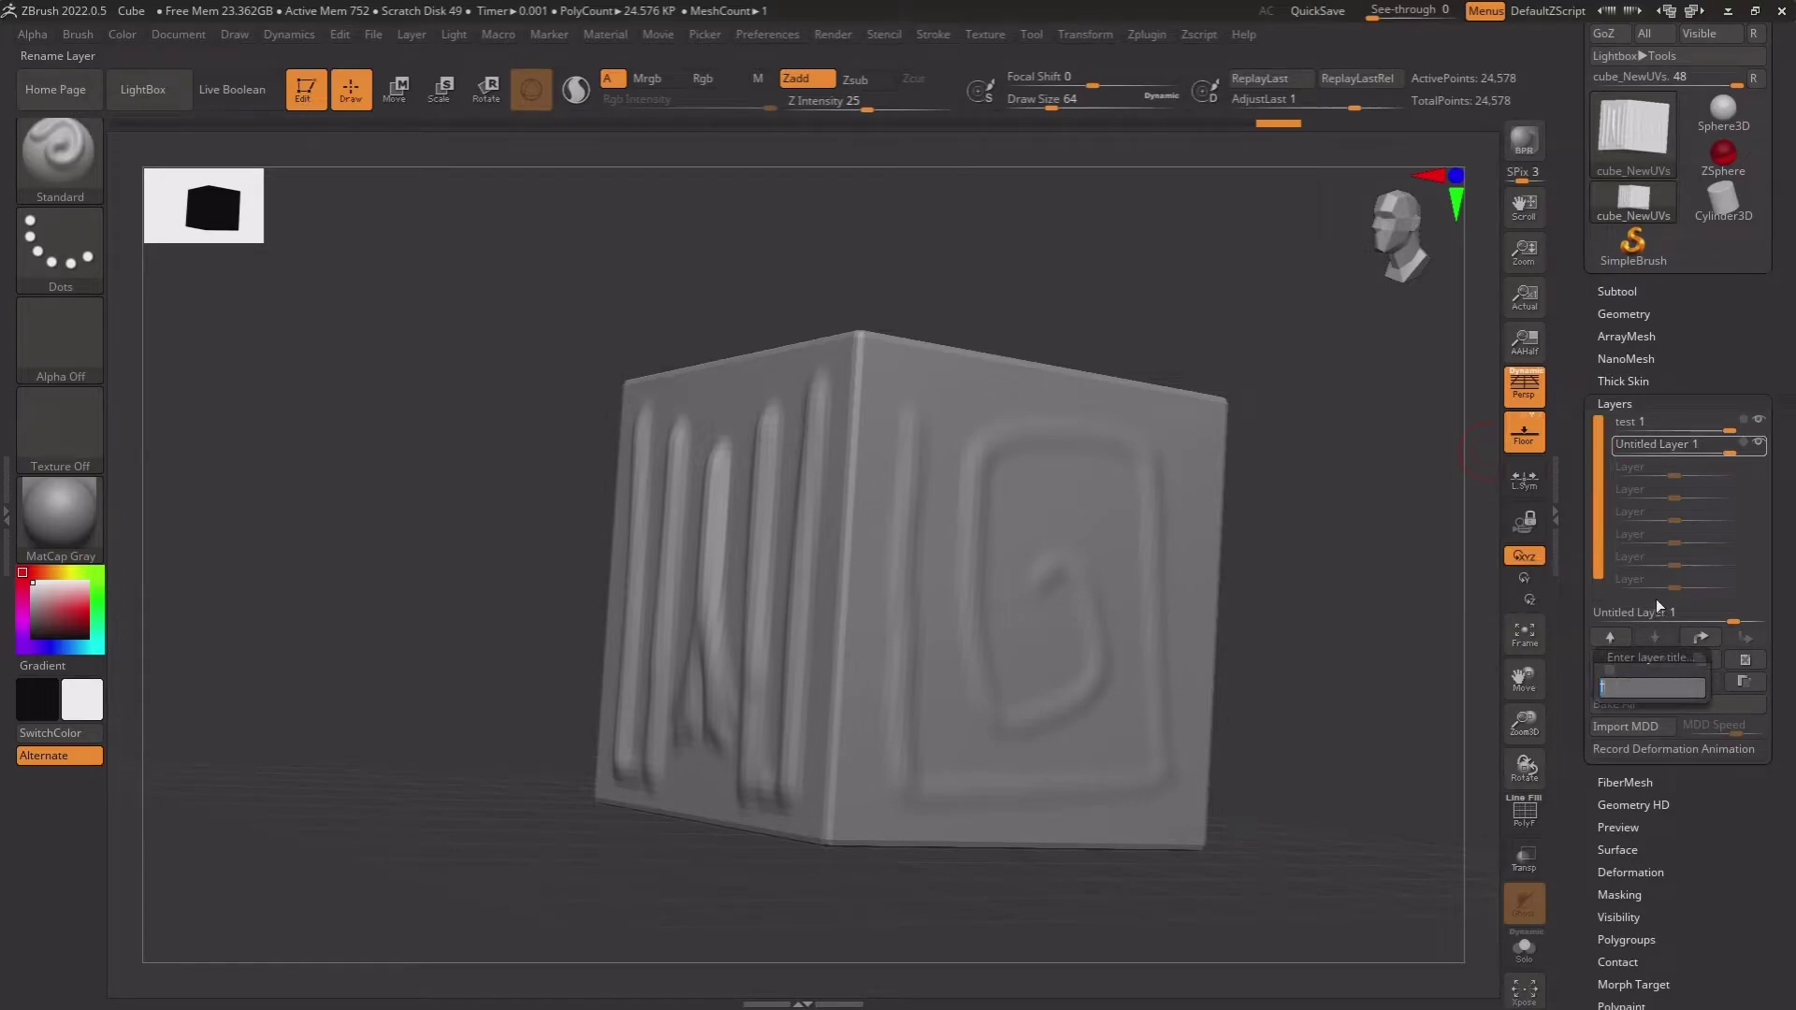
text(est2)
key(Return)
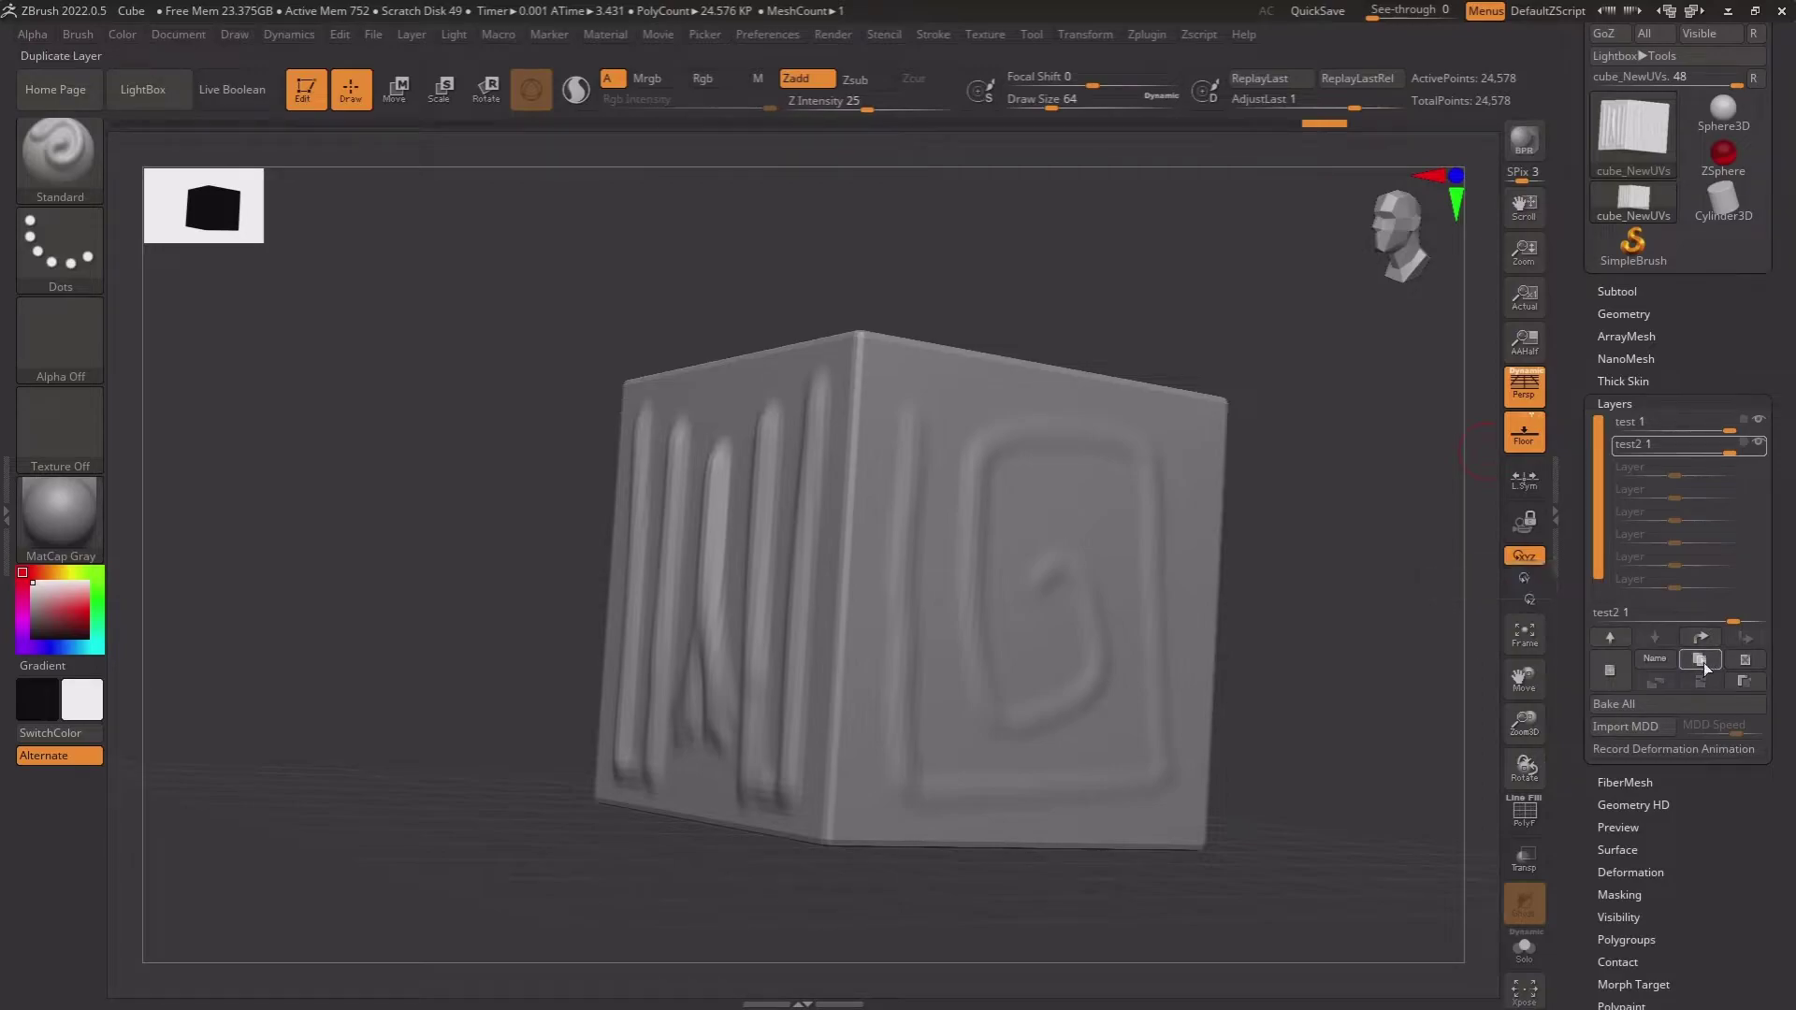
- Duplicate test2, set the test layer negative, merge it down, and nudge its strength
click(1703, 660)
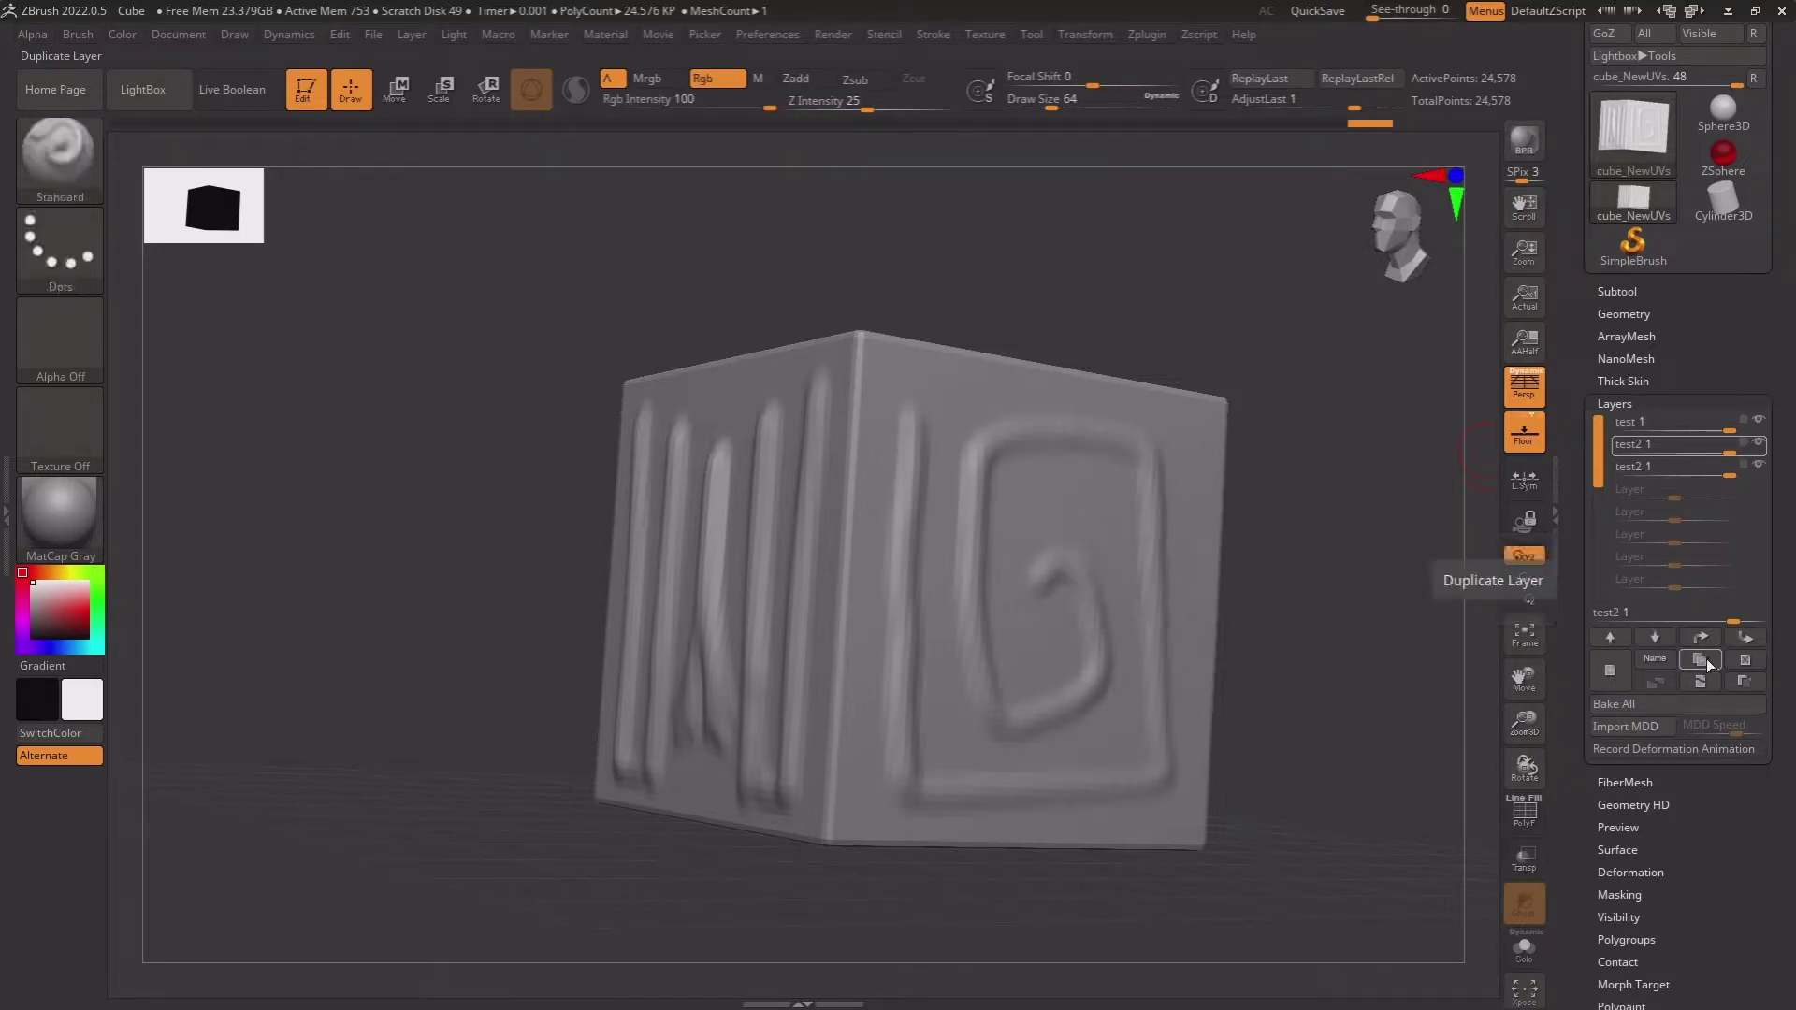
drag(1728, 428, 1661, 428)
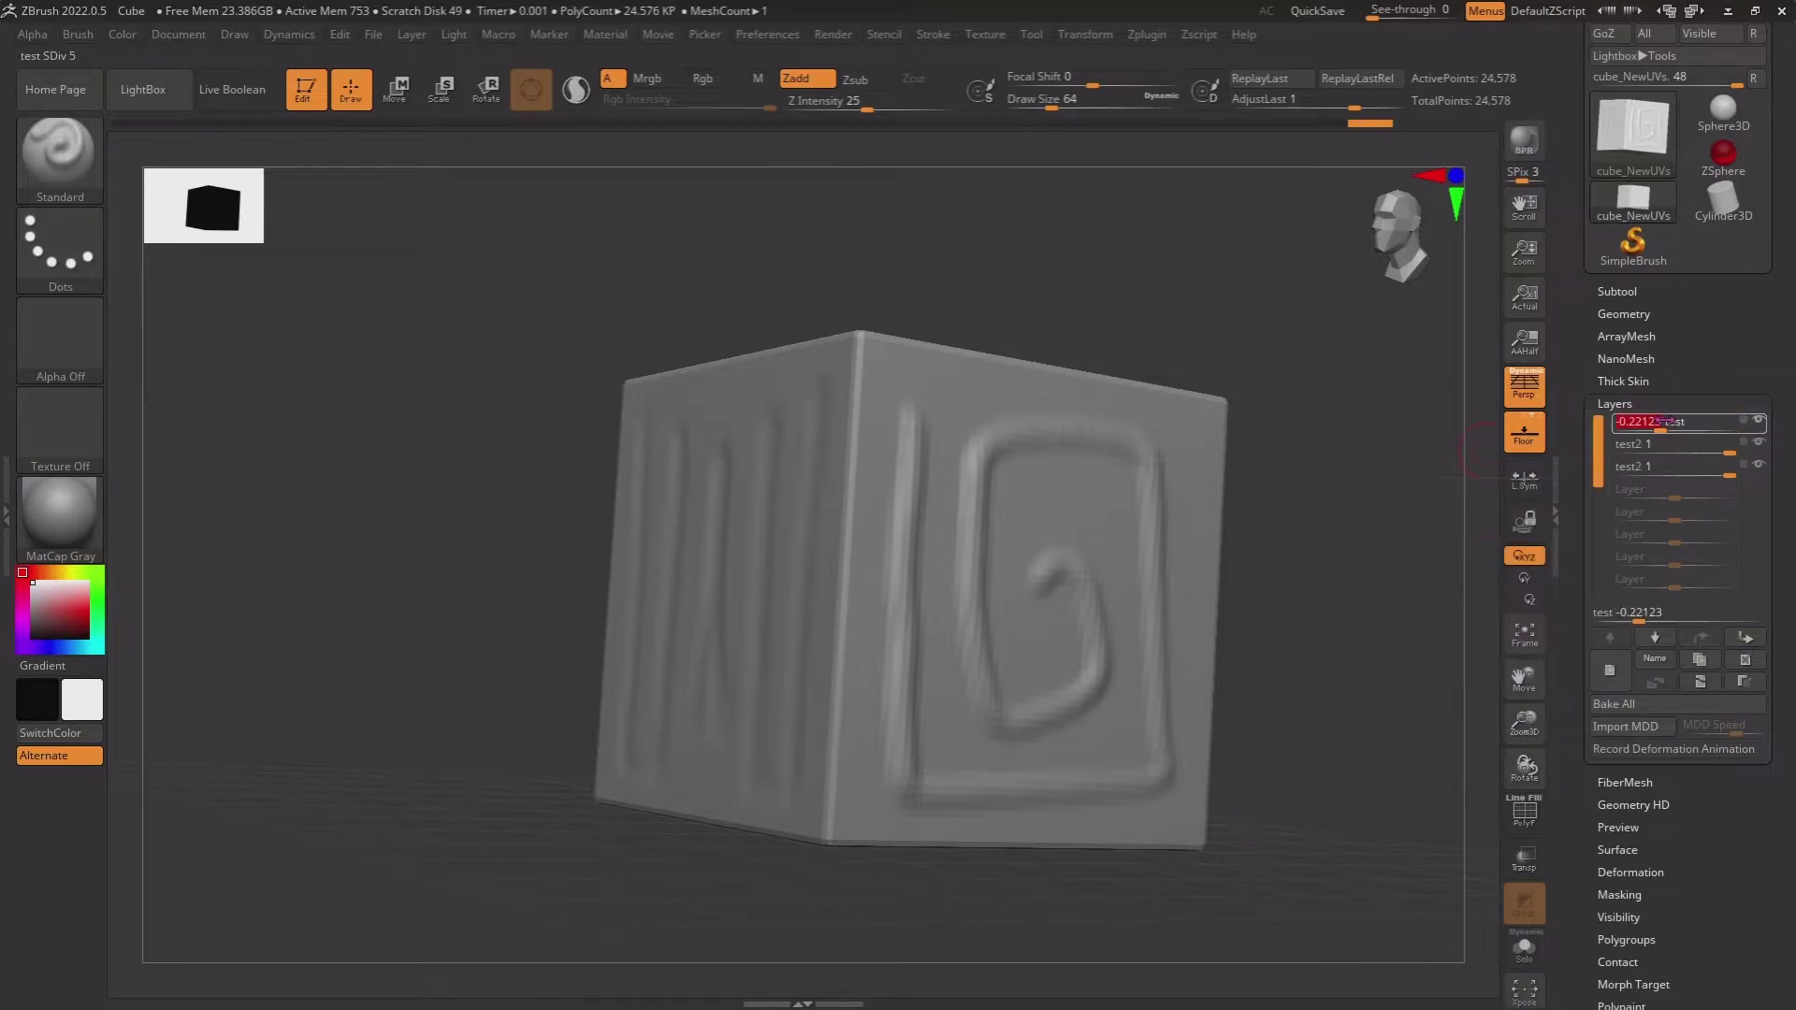
click(1700, 681)
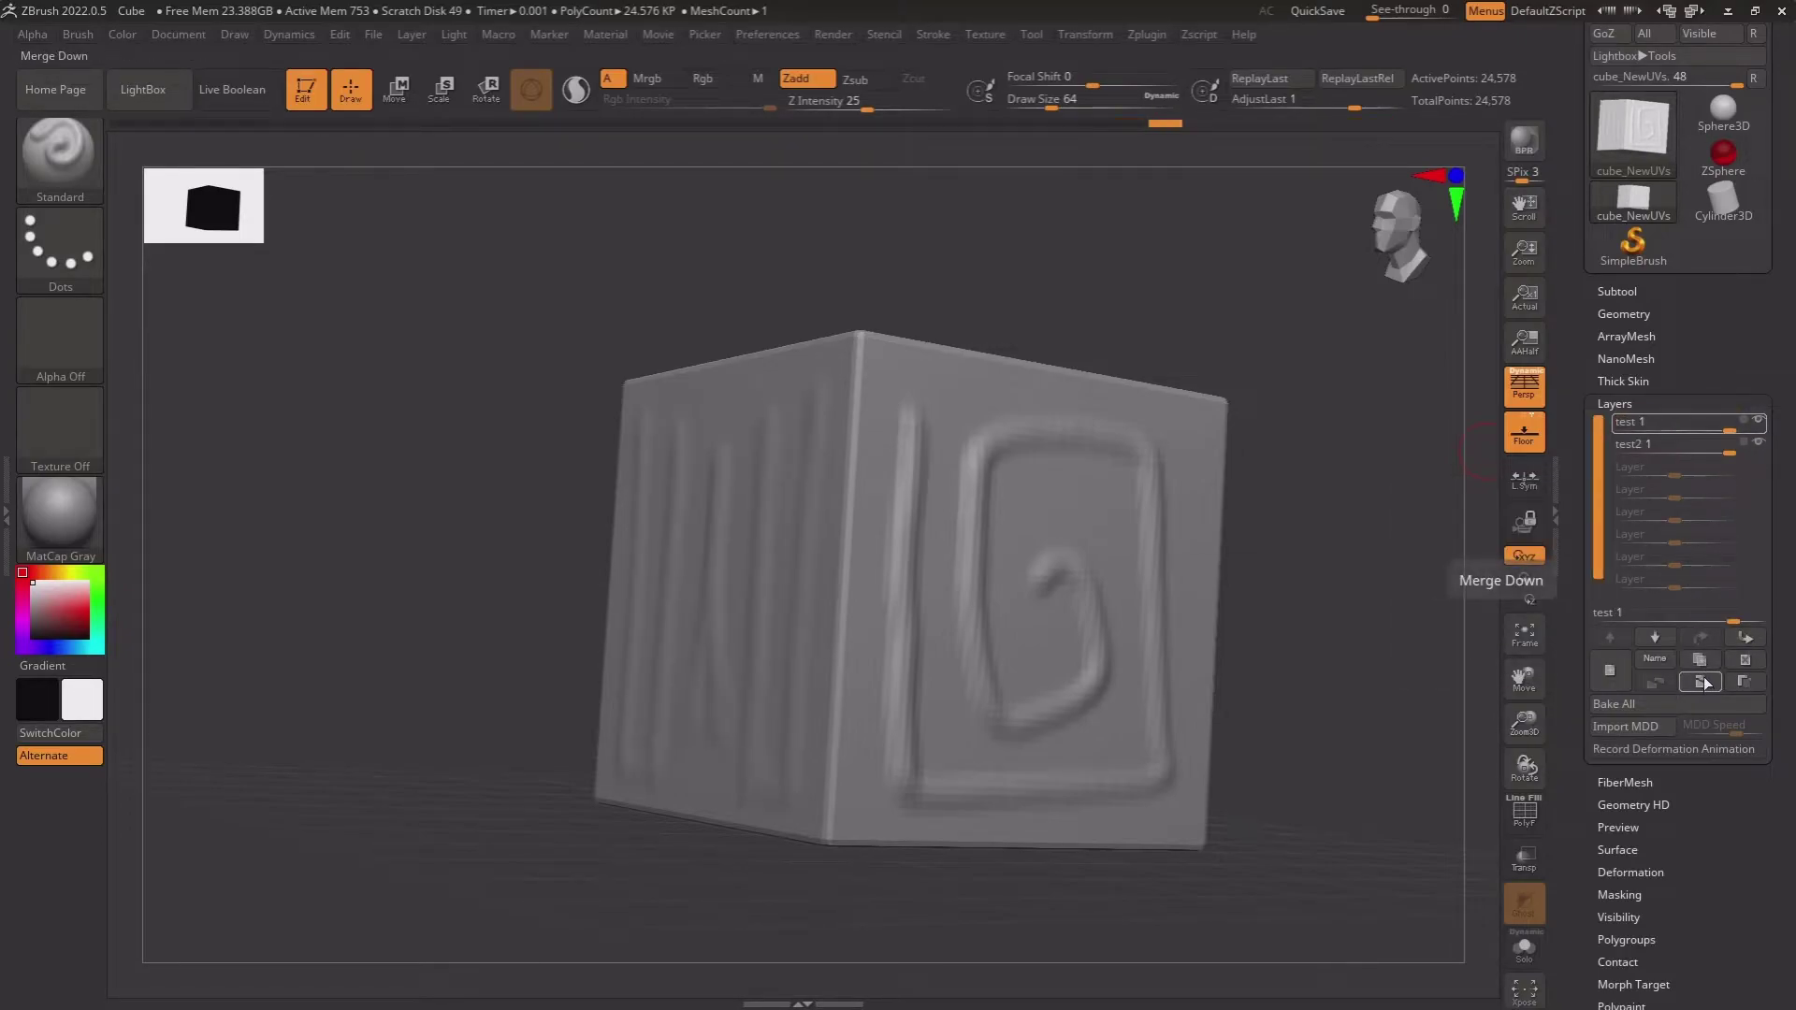
drag(1722, 422, 1724, 443)
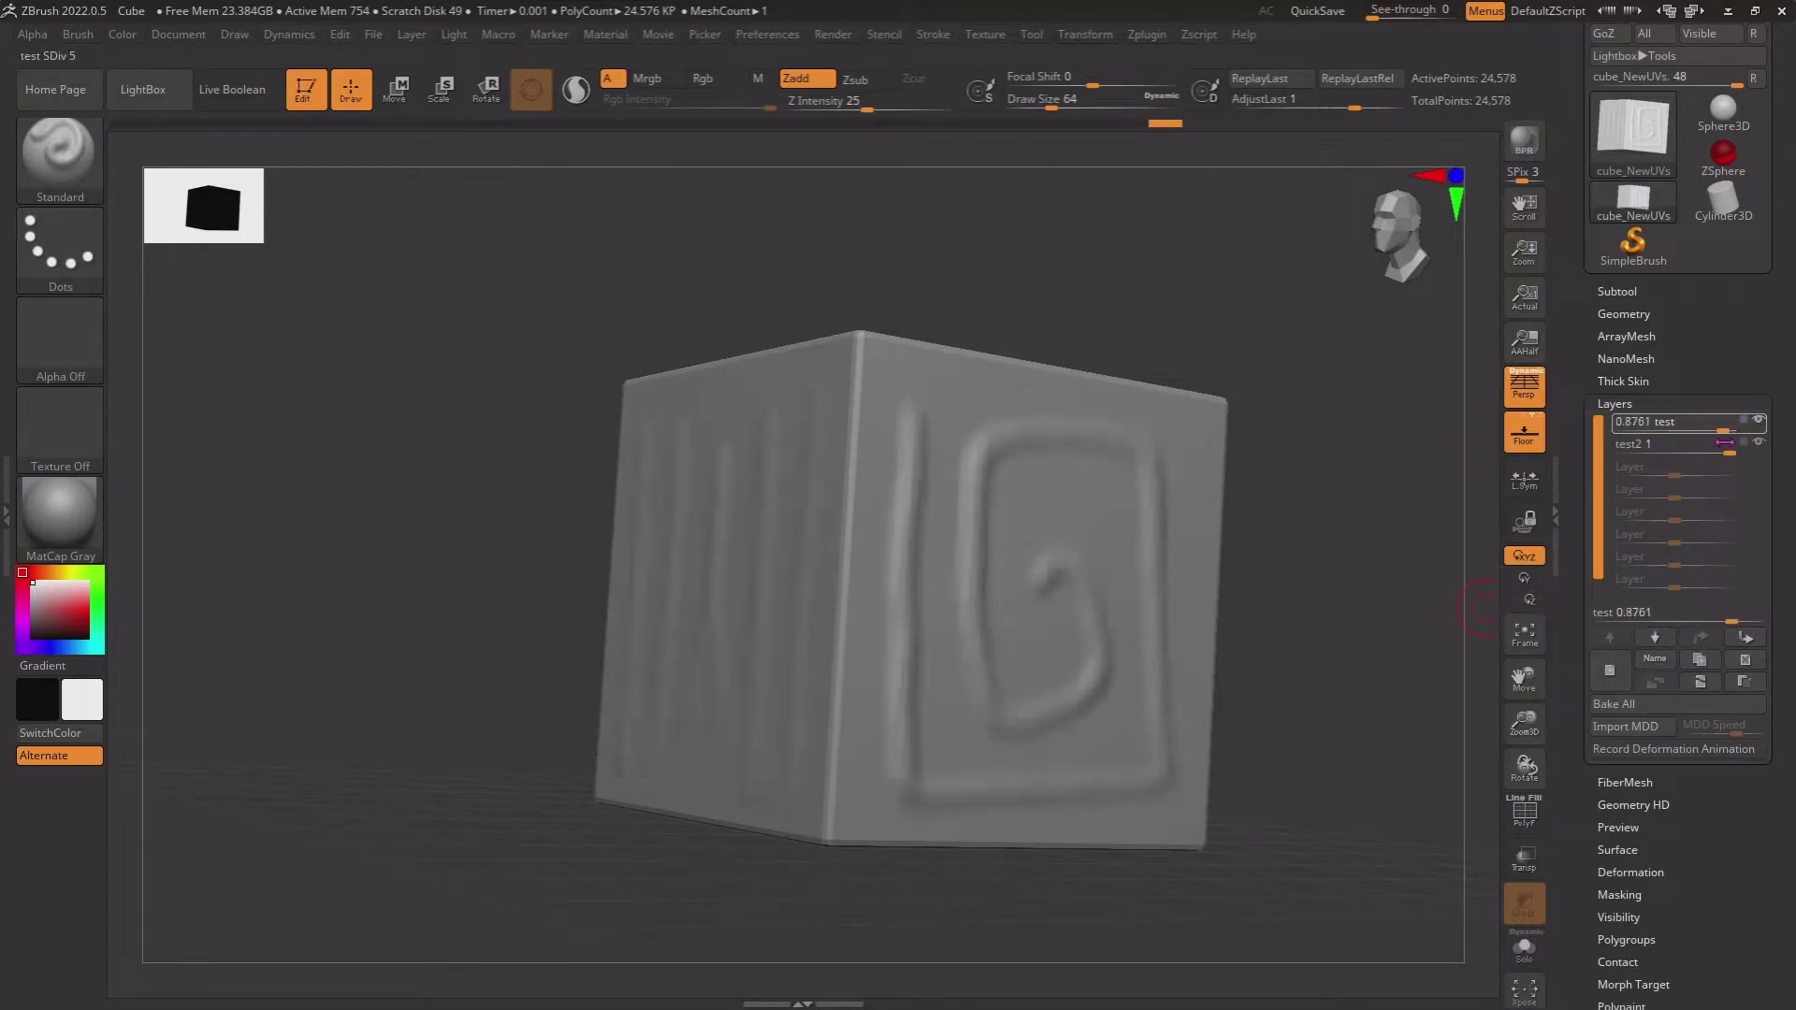
- Toggle Invert on the test layer repeatedly to compare its sculpted detail
click(1741, 684)
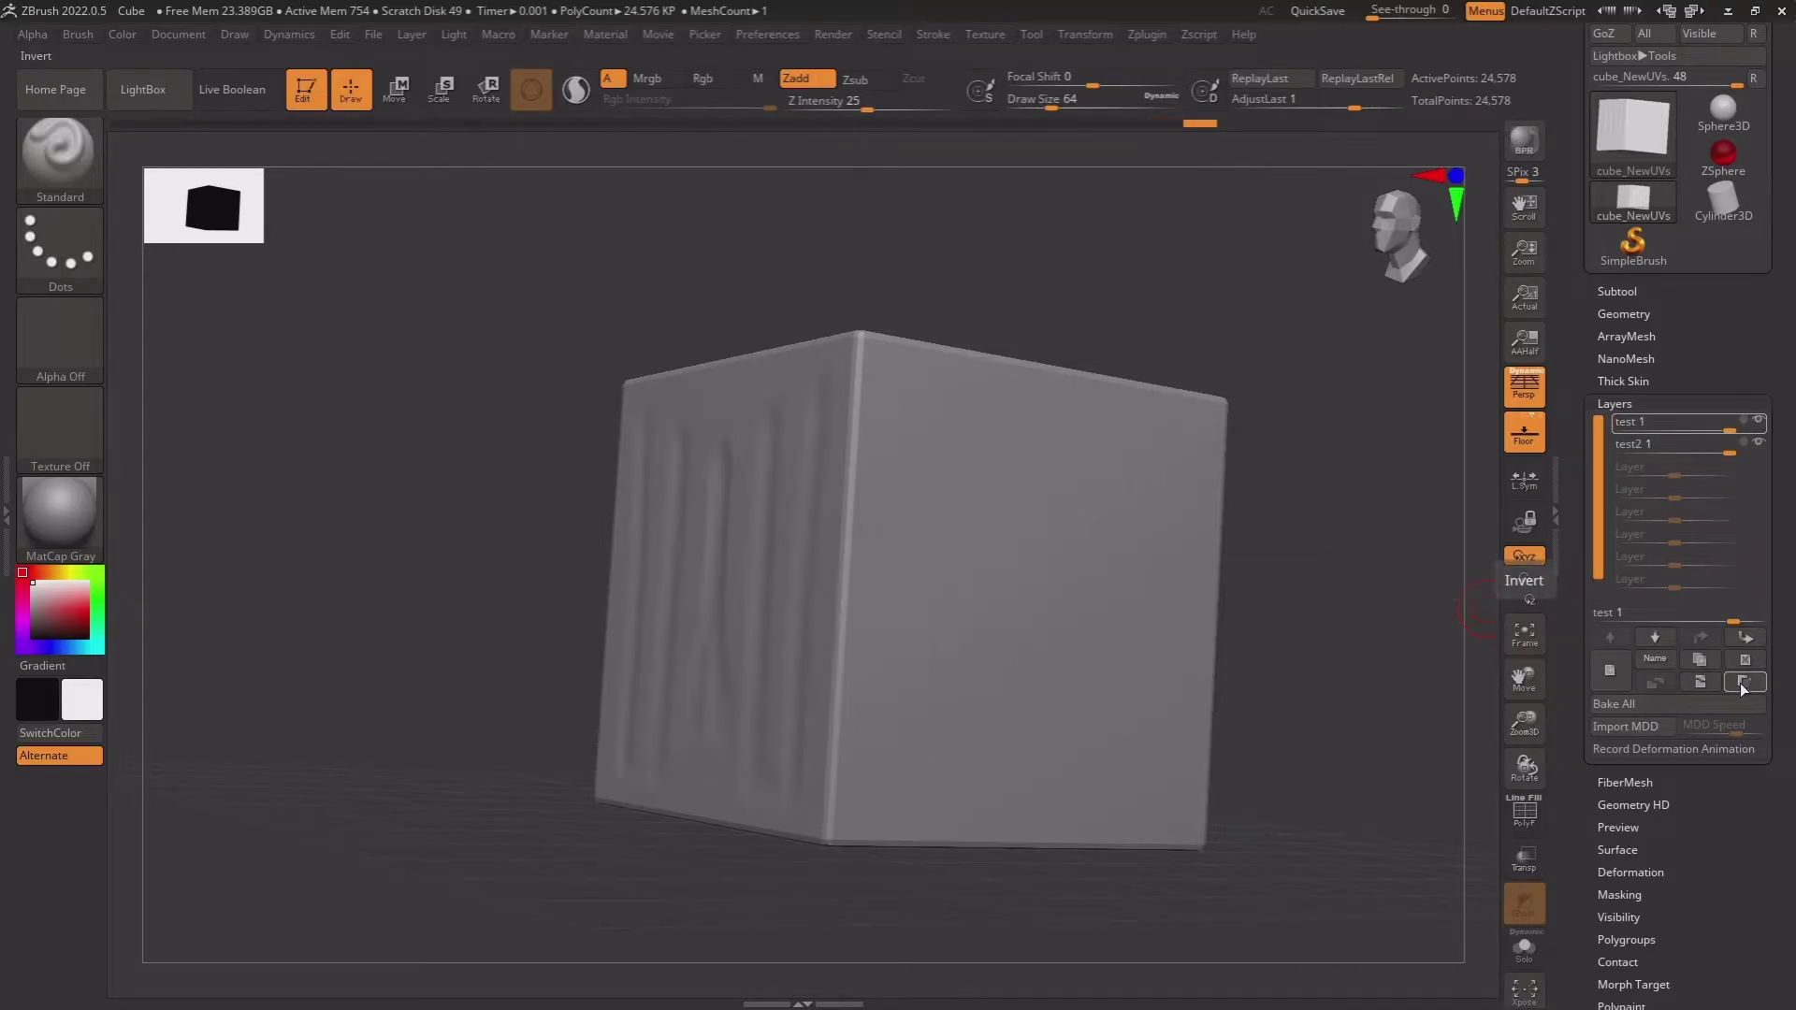
click(1741, 690)
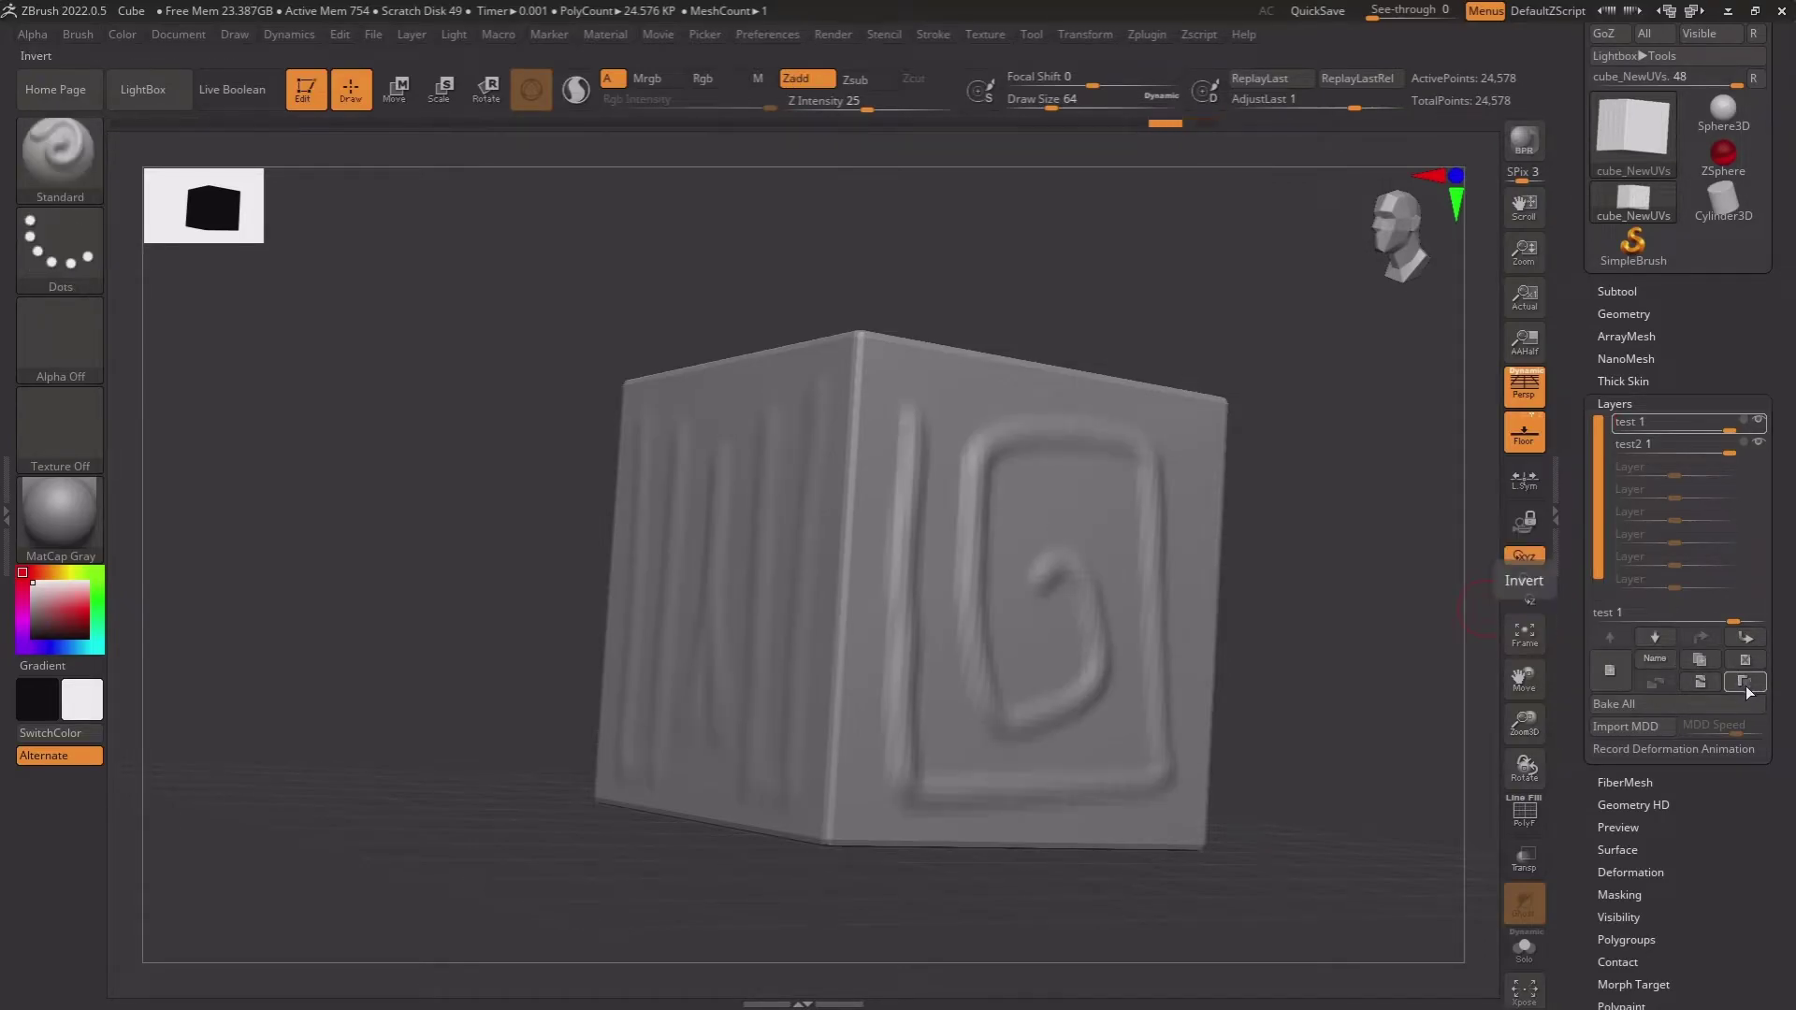
click(1743, 686)
click(1740, 685)
click(1736, 686)
drag(1403, 746, 1287, 769)
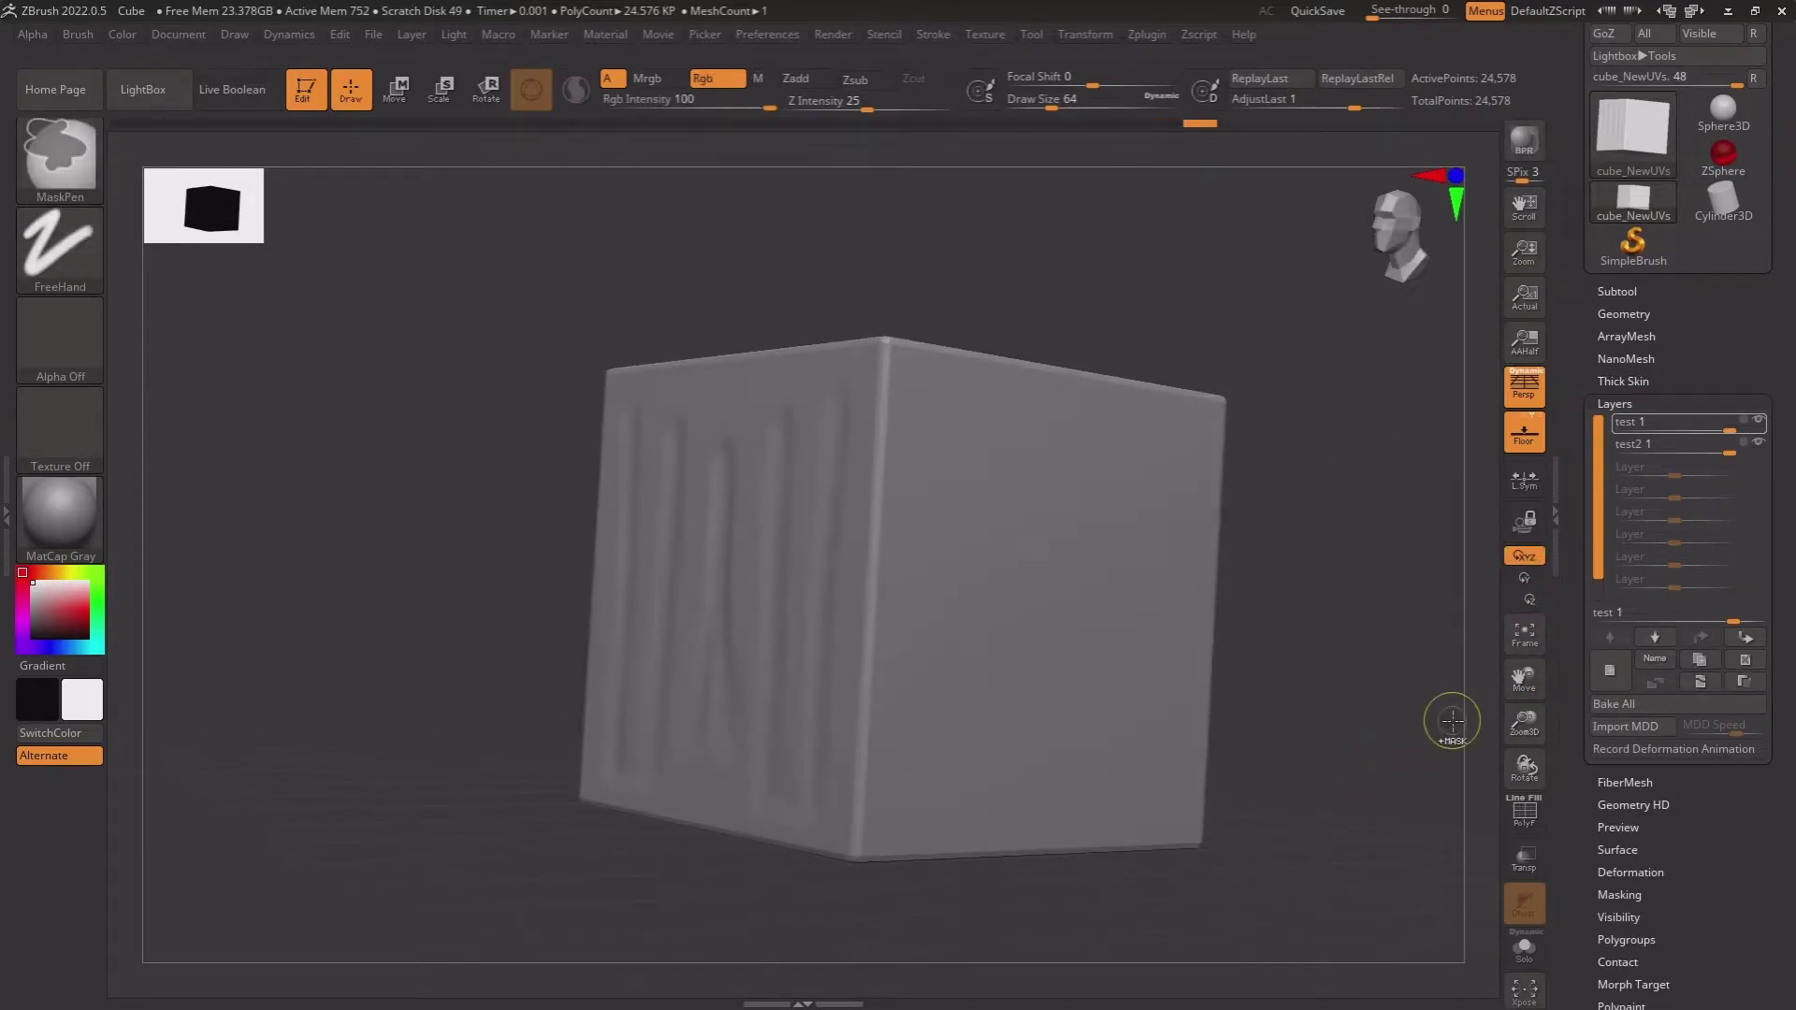
- Delete the test layer, then toggle Invert on test2 on and off
click(1759, 421)
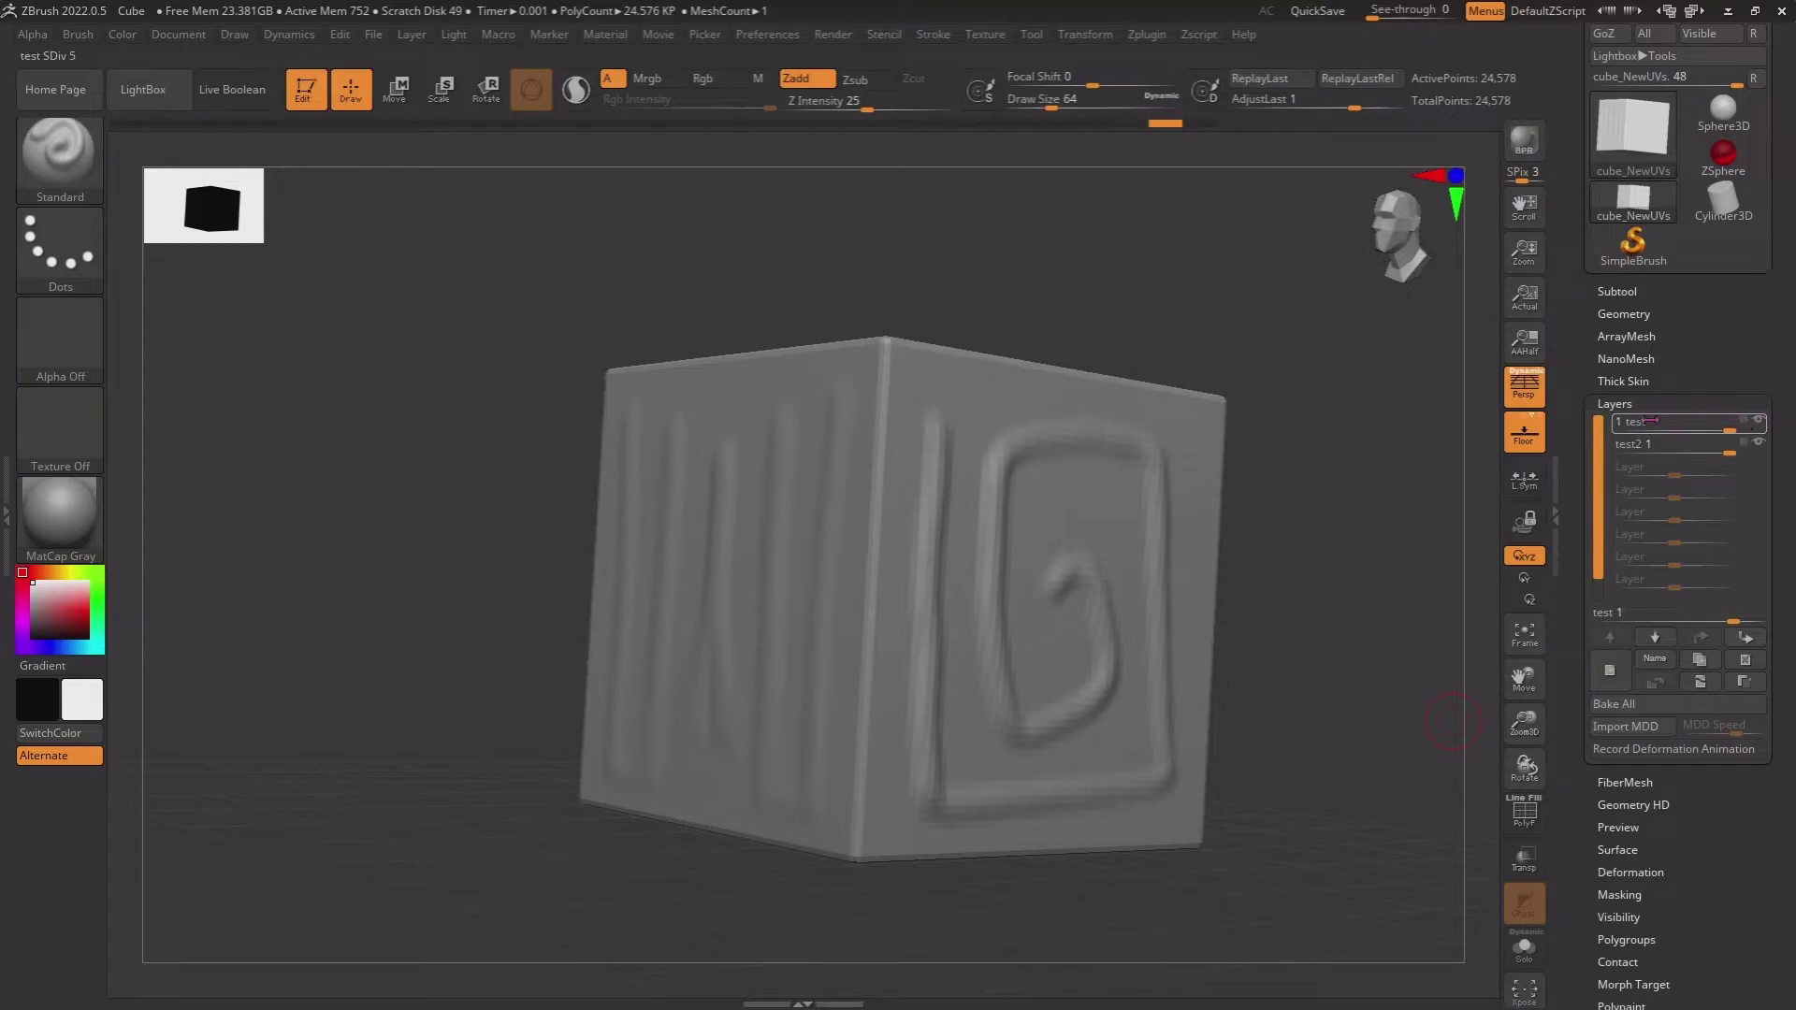
click(1741, 660)
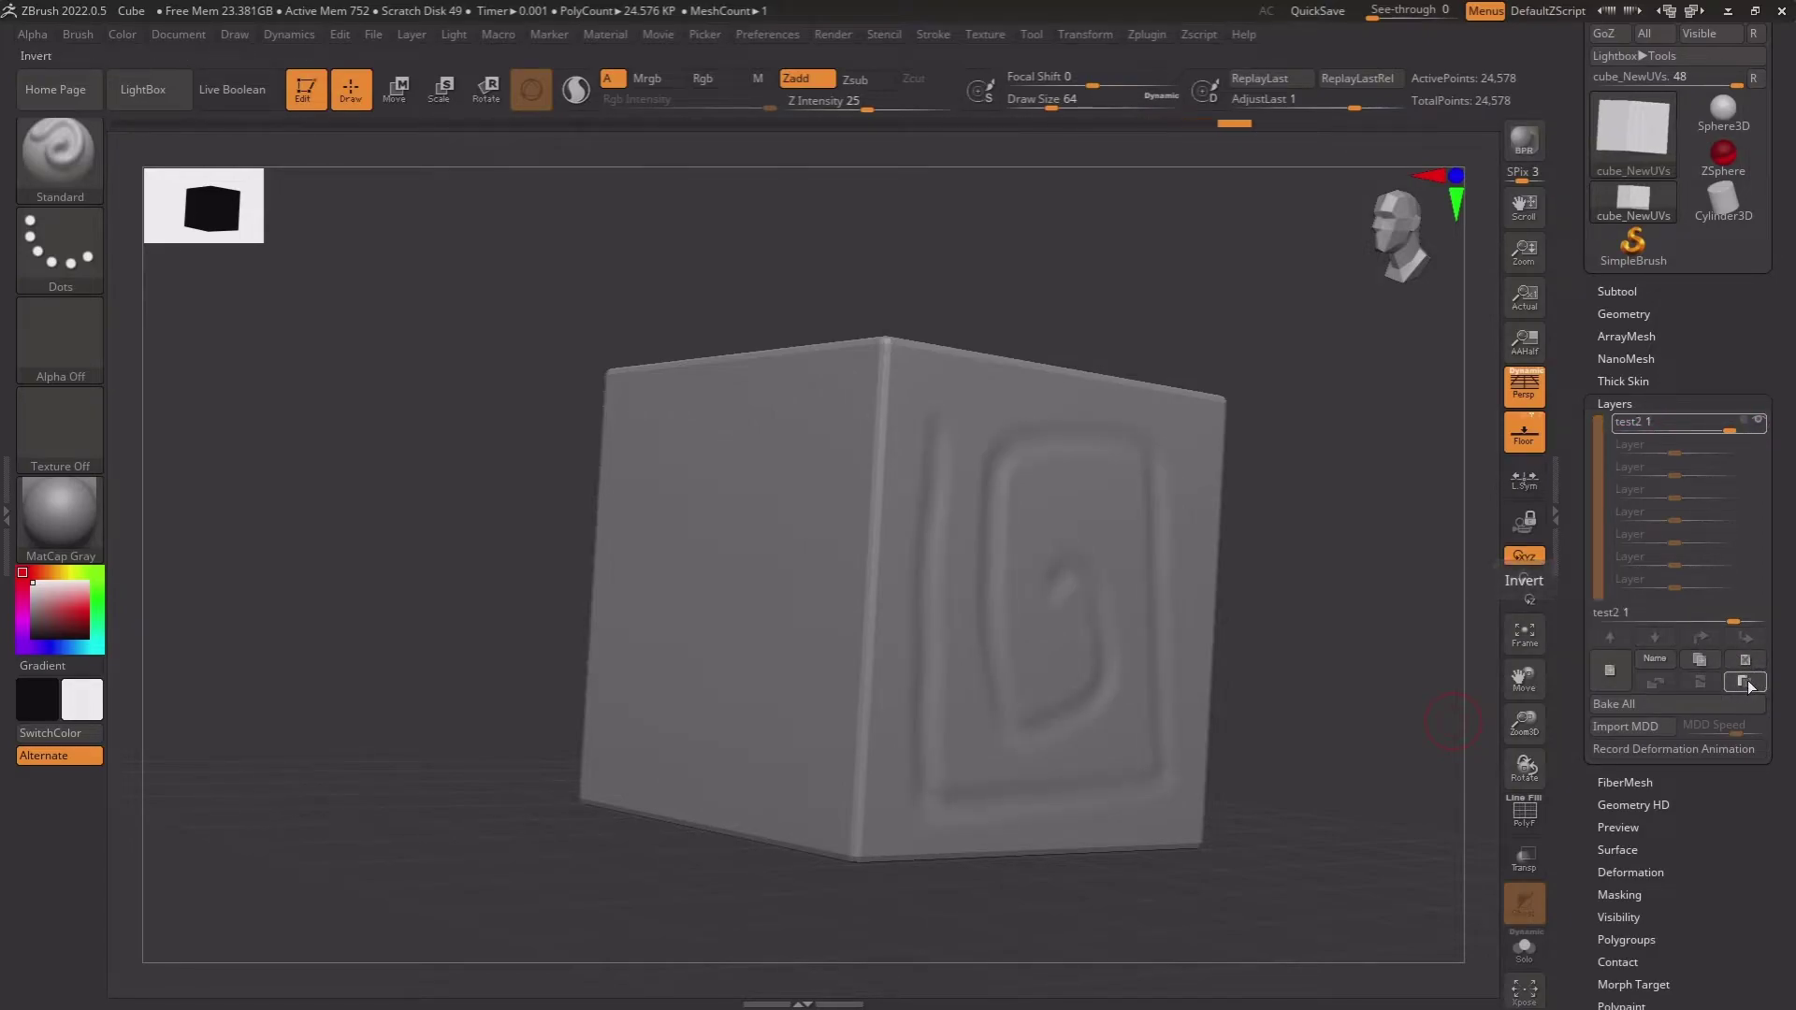
click(1746, 683)
click(1746, 683)
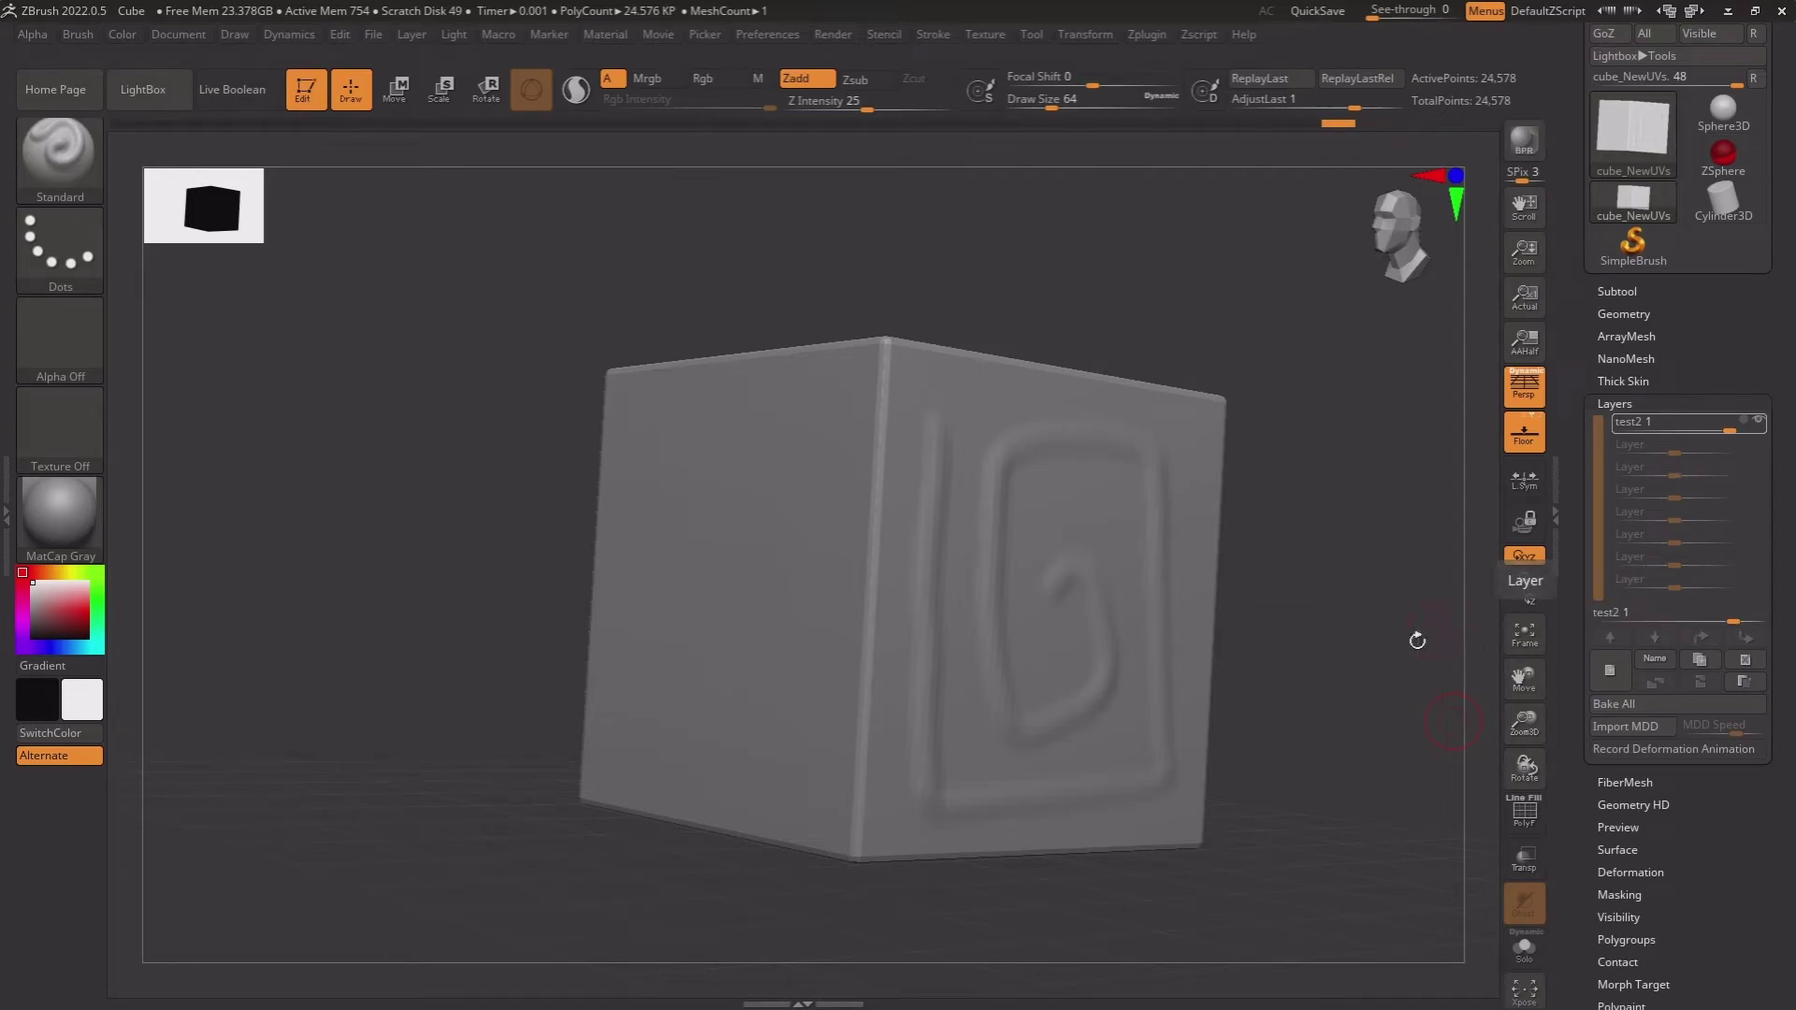
- On a new layer, sculpt raised U-shaped strokes on the front face and turn REC off
drag(1417, 640, 1324, 690)
click(1619, 674)
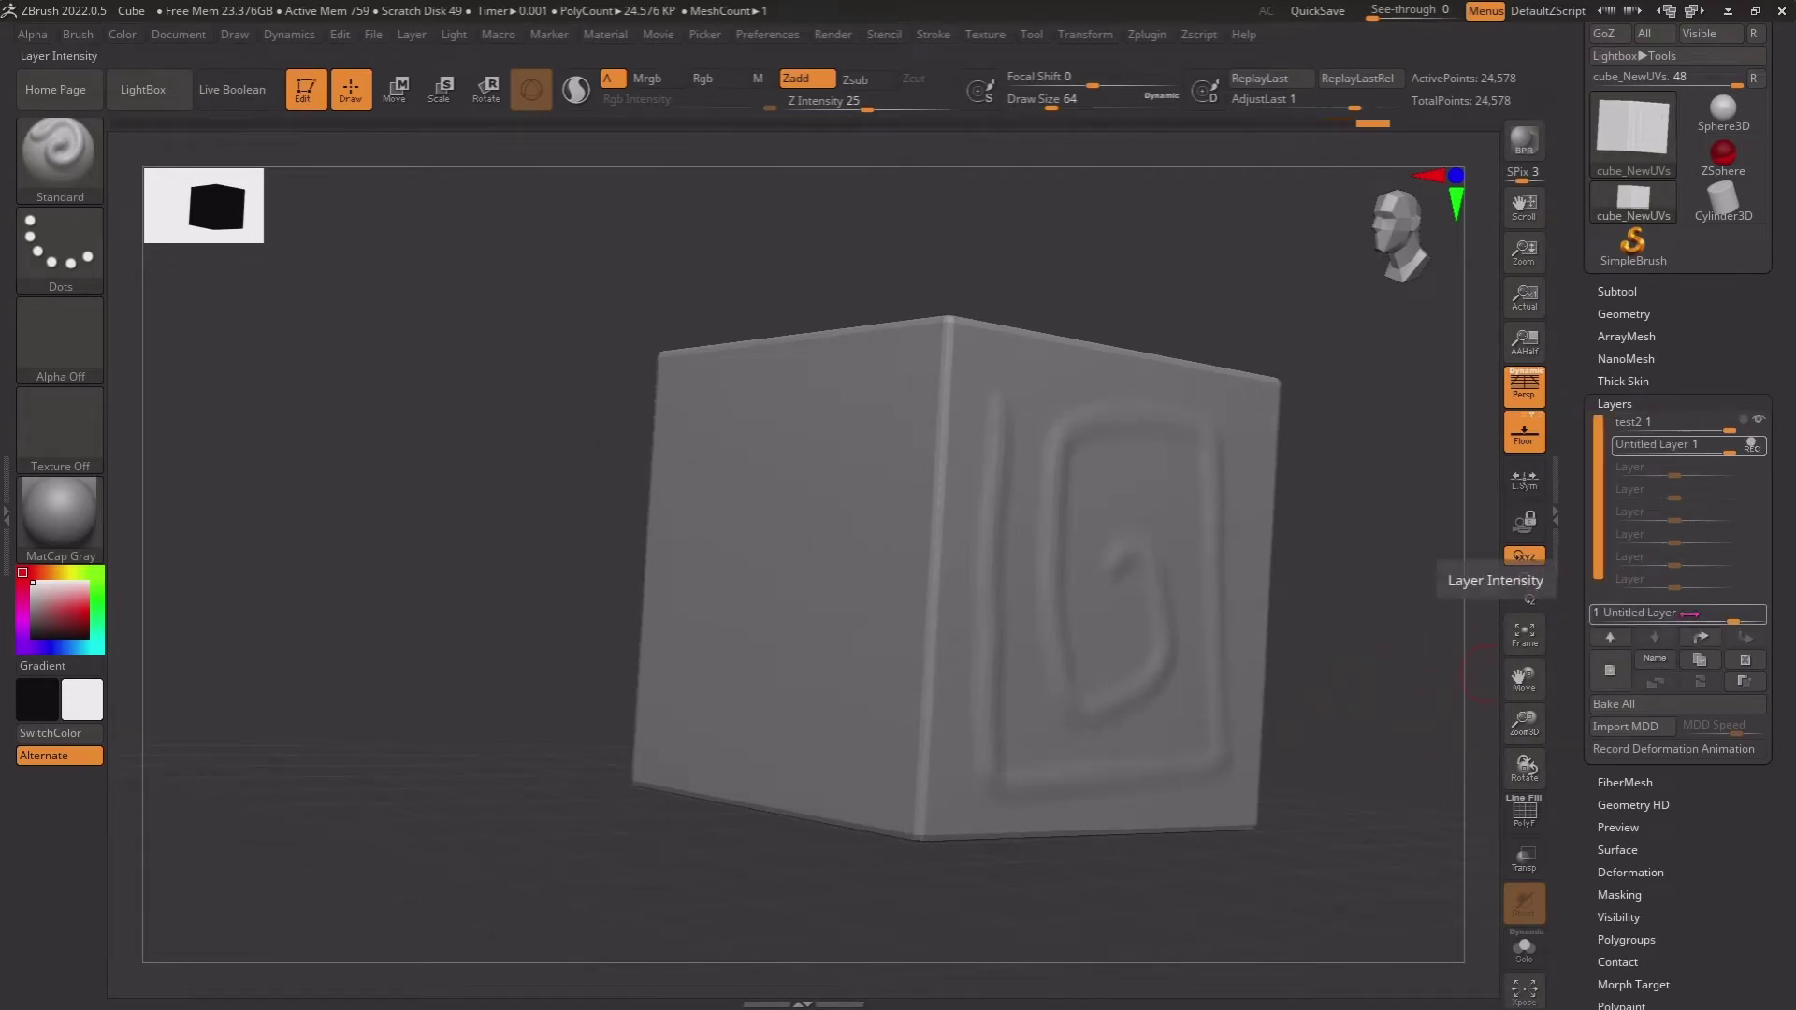
right_drag(862, 457, 945, 502)
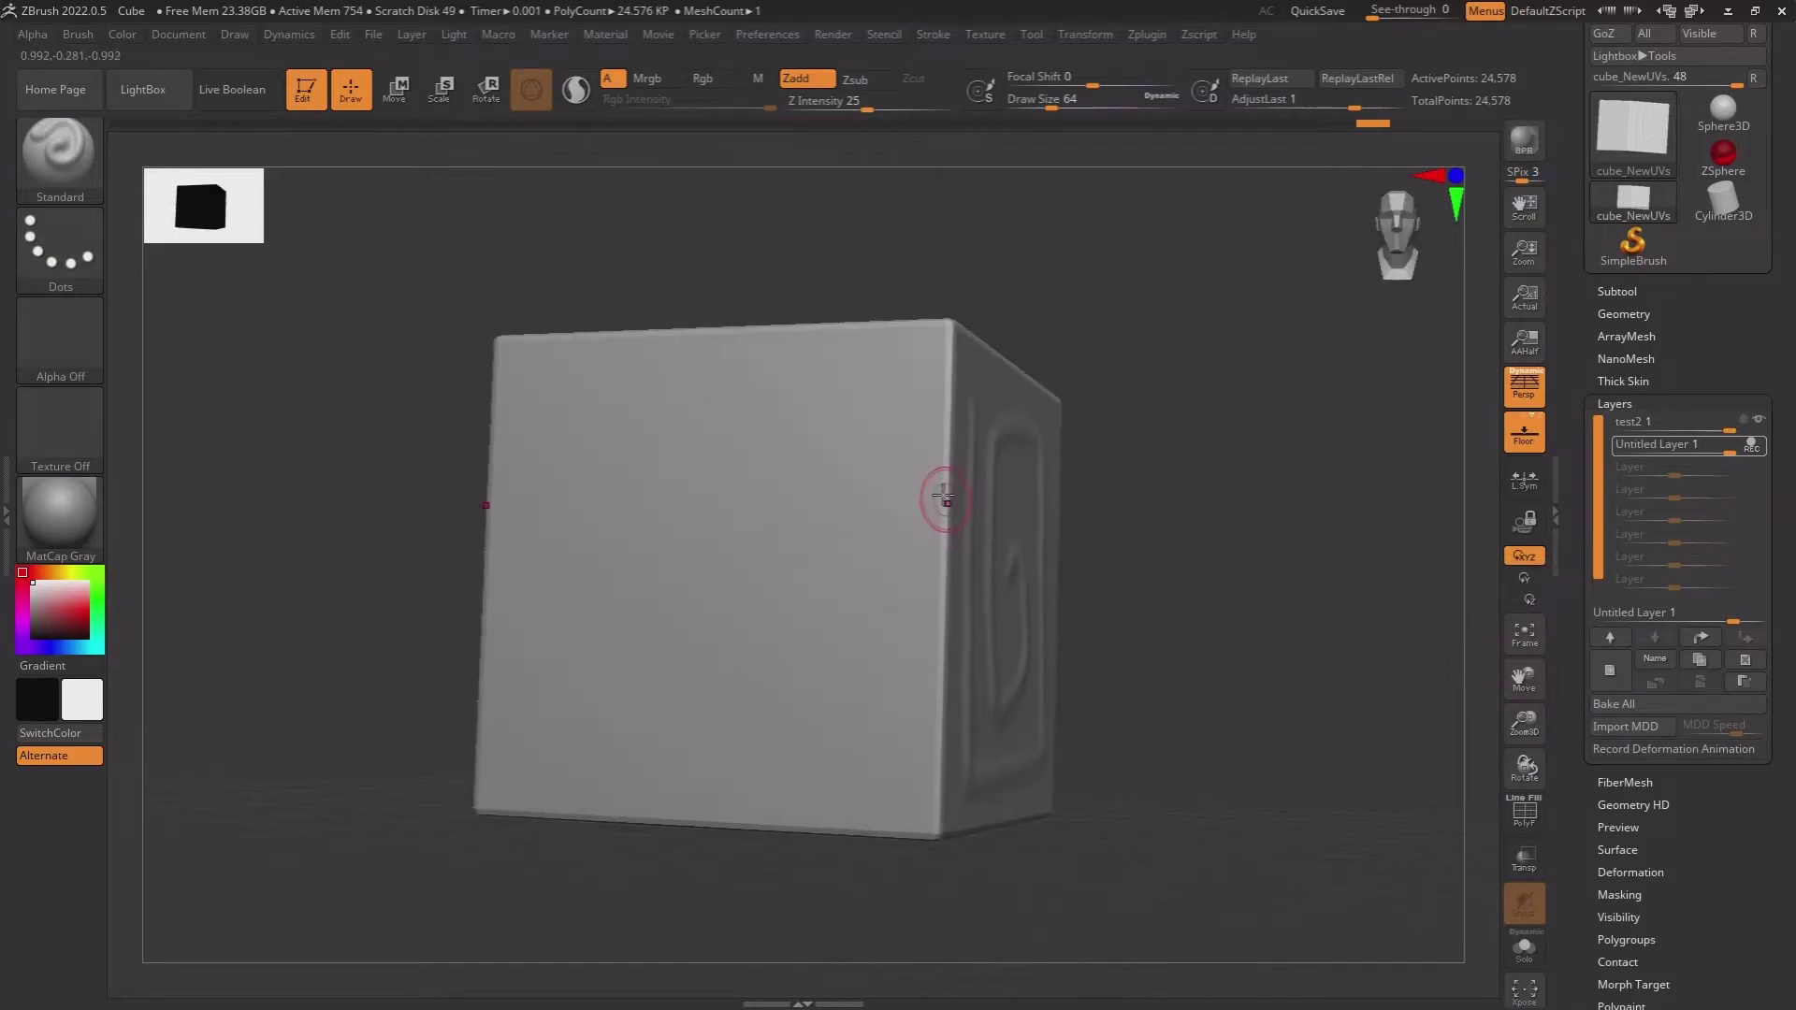
mouse_move(884, 383)
mouse_down()
mouse_move(786, 406)
mouse_move(816, 638)
mouse_up()
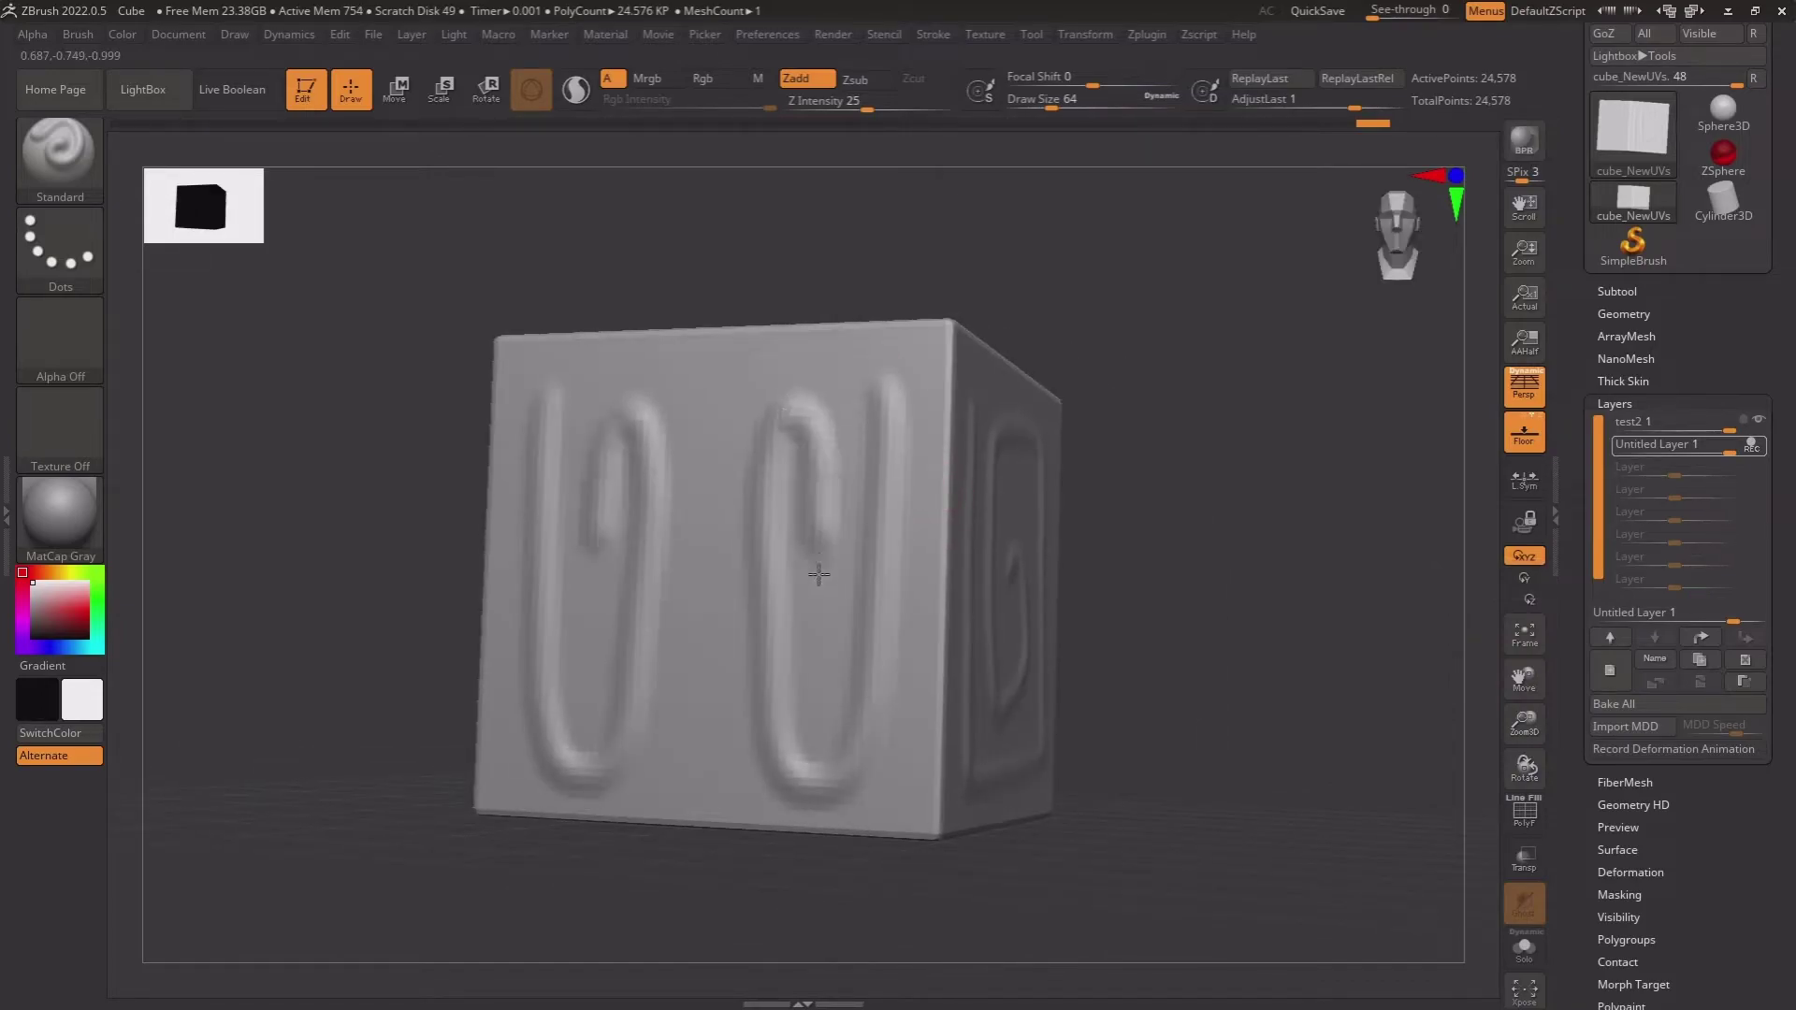
click(1751, 449)
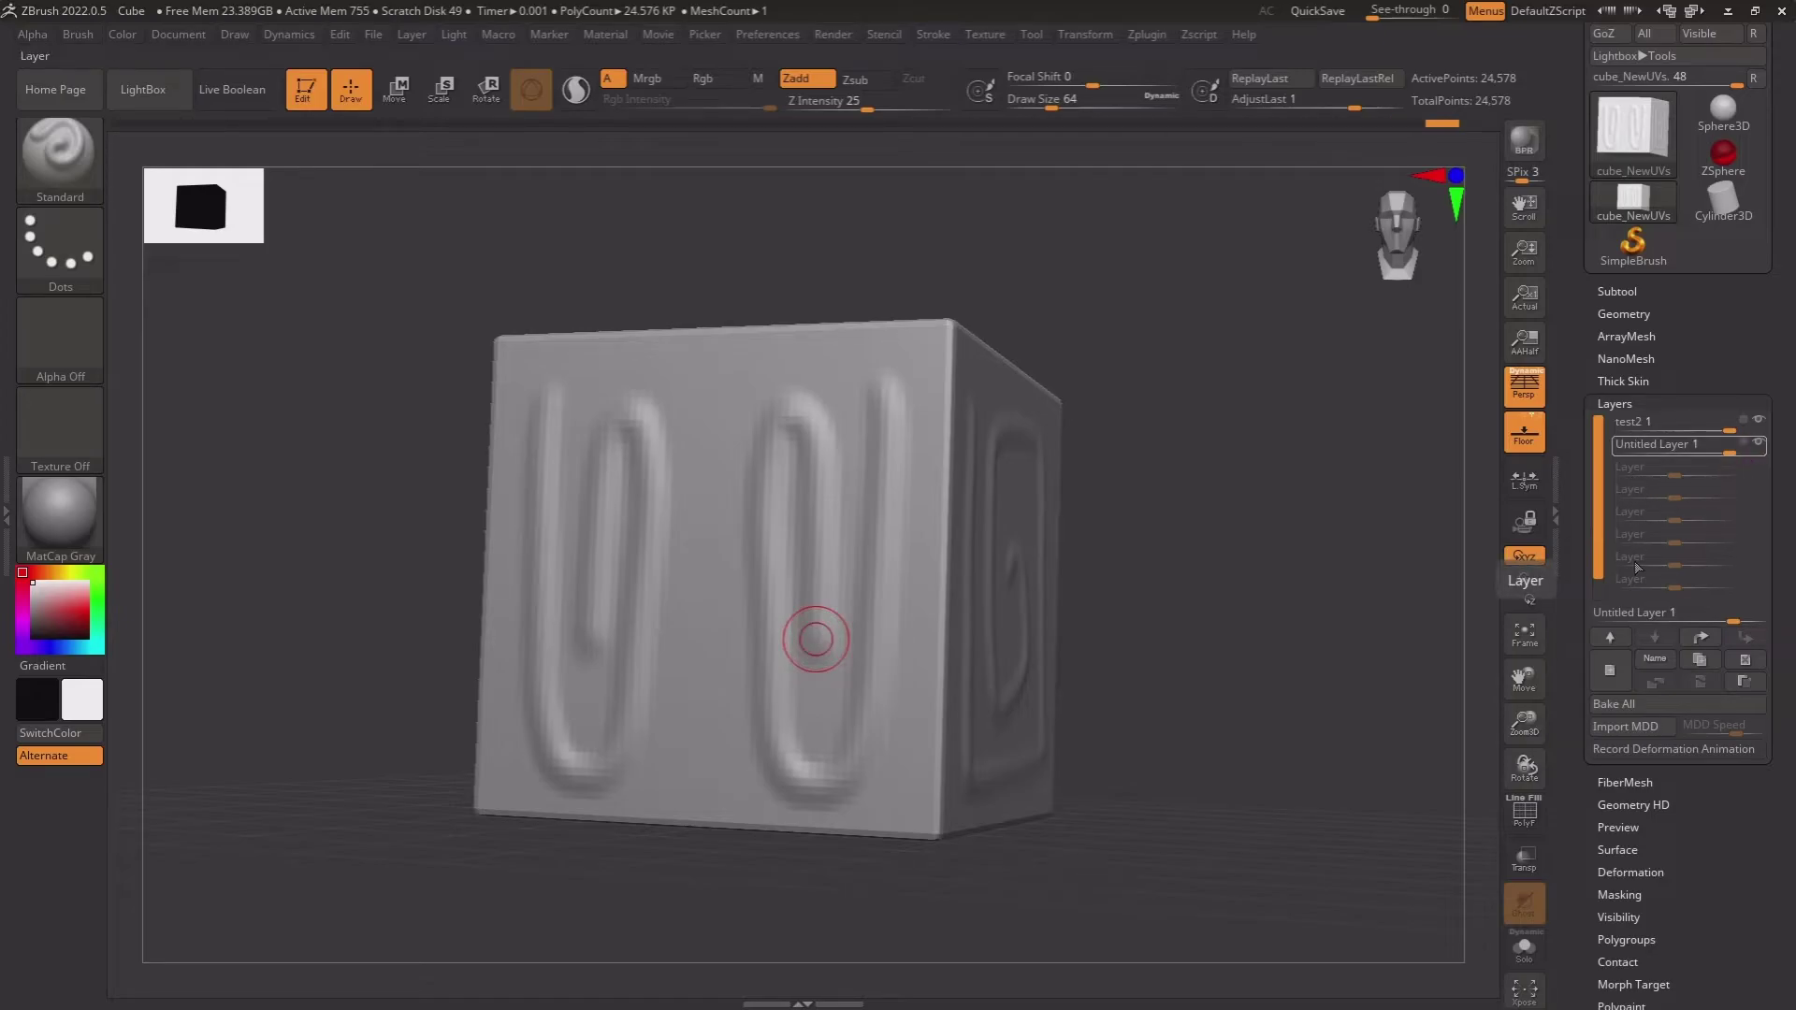
- Sculpt raised lines and arcs on the right face in another layer, stop REC, and delete an extra layer
click(1610, 670)
mouse_move(1253, 636)
mouse_down()
mouse_move(1291, 633)
mouse_move(1194, 646)
mouse_move(1134, 586)
mouse_up()
drag(1160, 393, 1085, 823)
mouse_move(1262, 842)
mouse_down()
mouse_move(1214, 585)
mouse_move(1248, 644)
mouse_up()
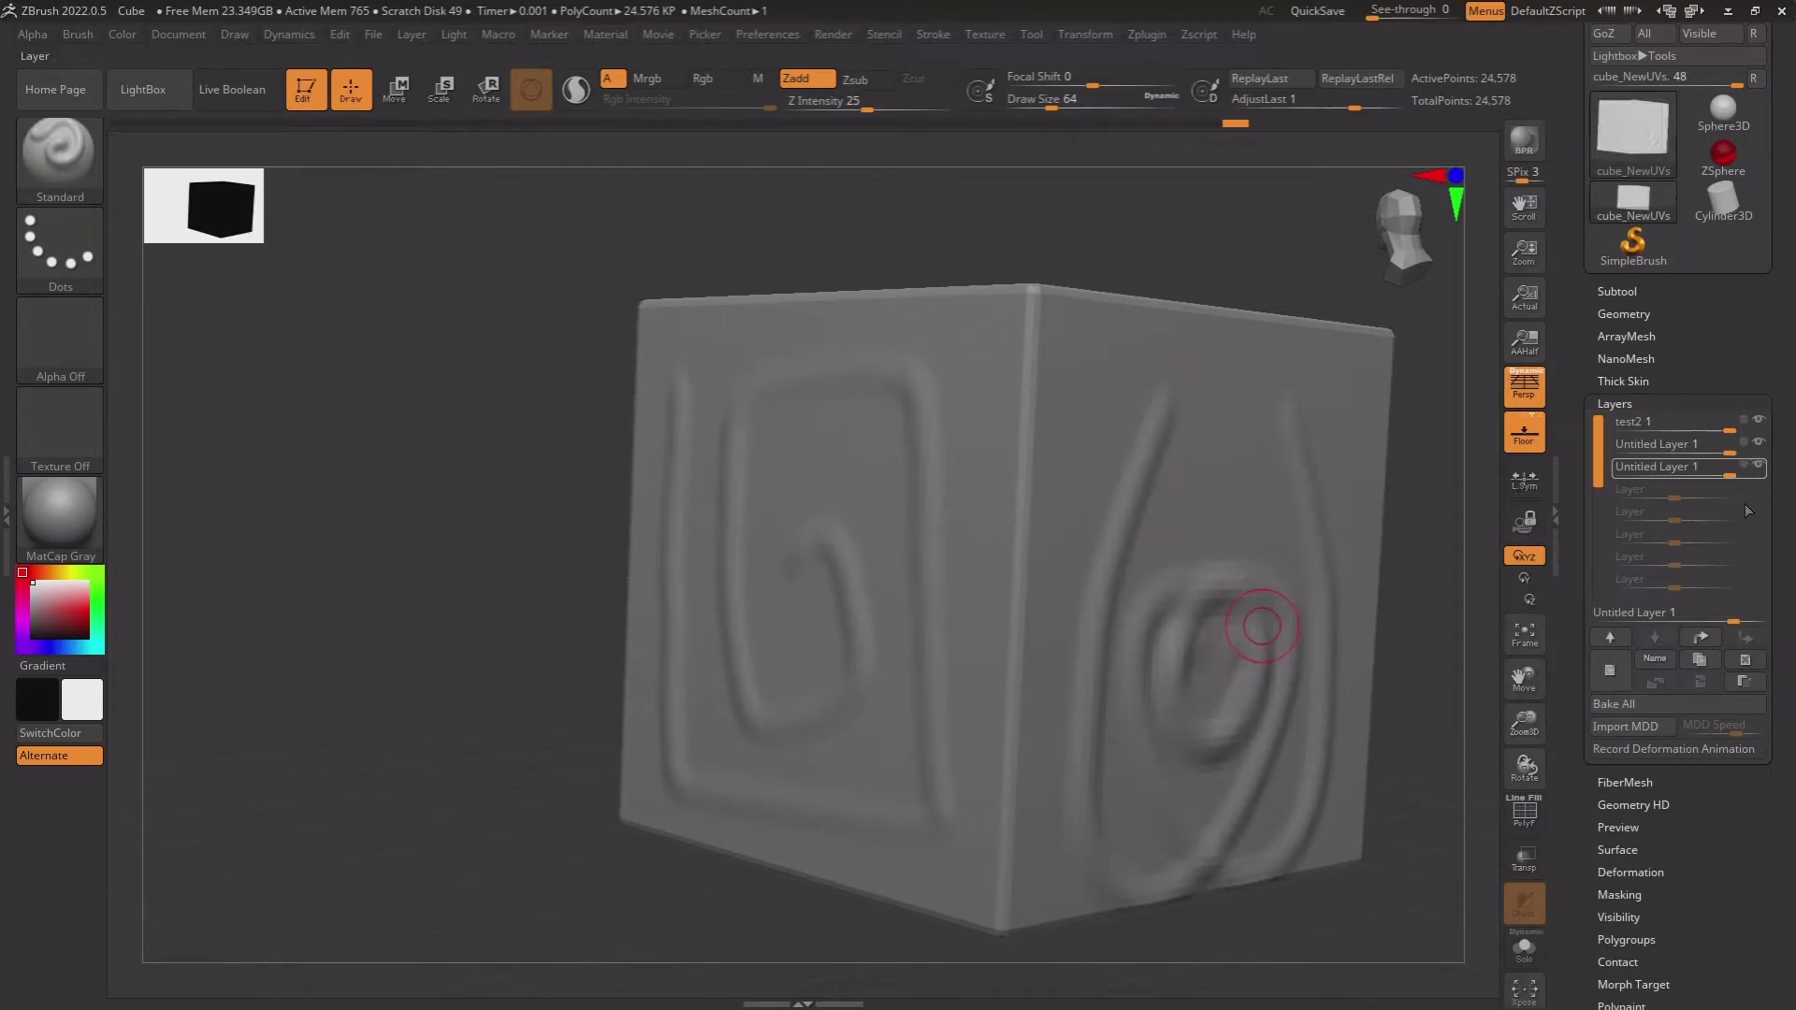
click(1751, 467)
click(1700, 637)
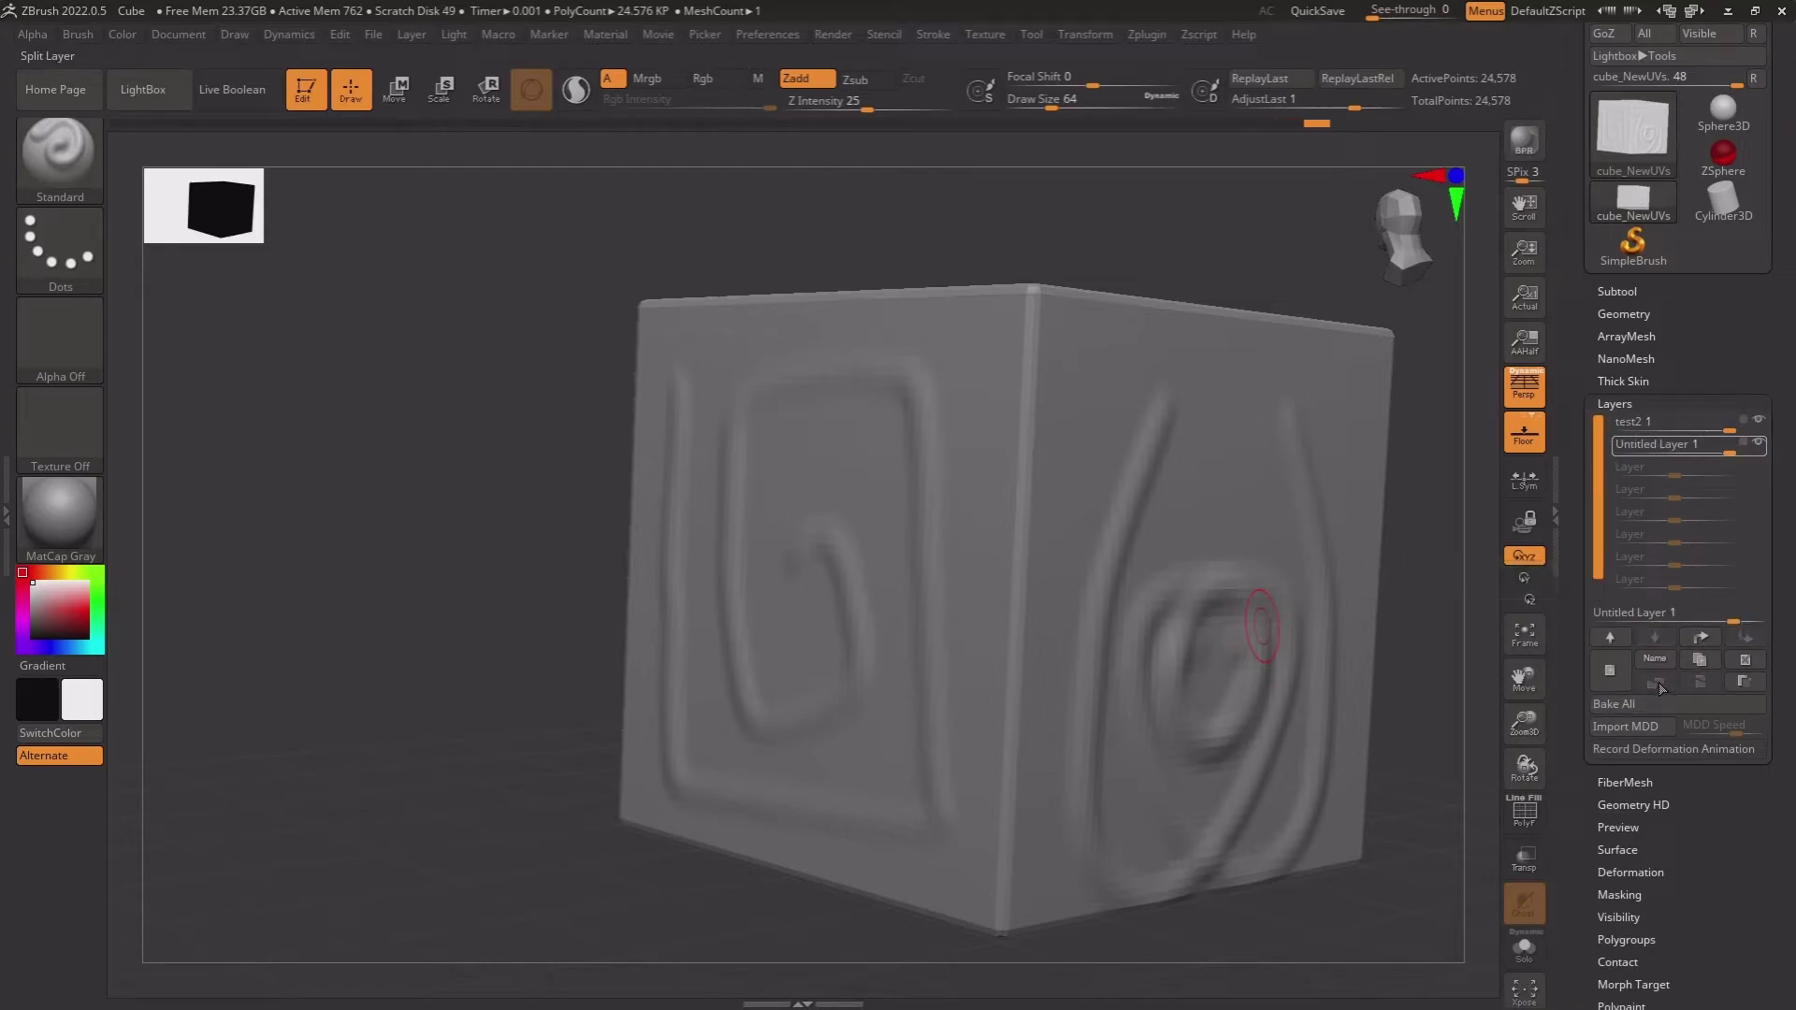
- Set test2 to negative strength, duplicate the layer, and push its strength further negative
click(1648, 422)
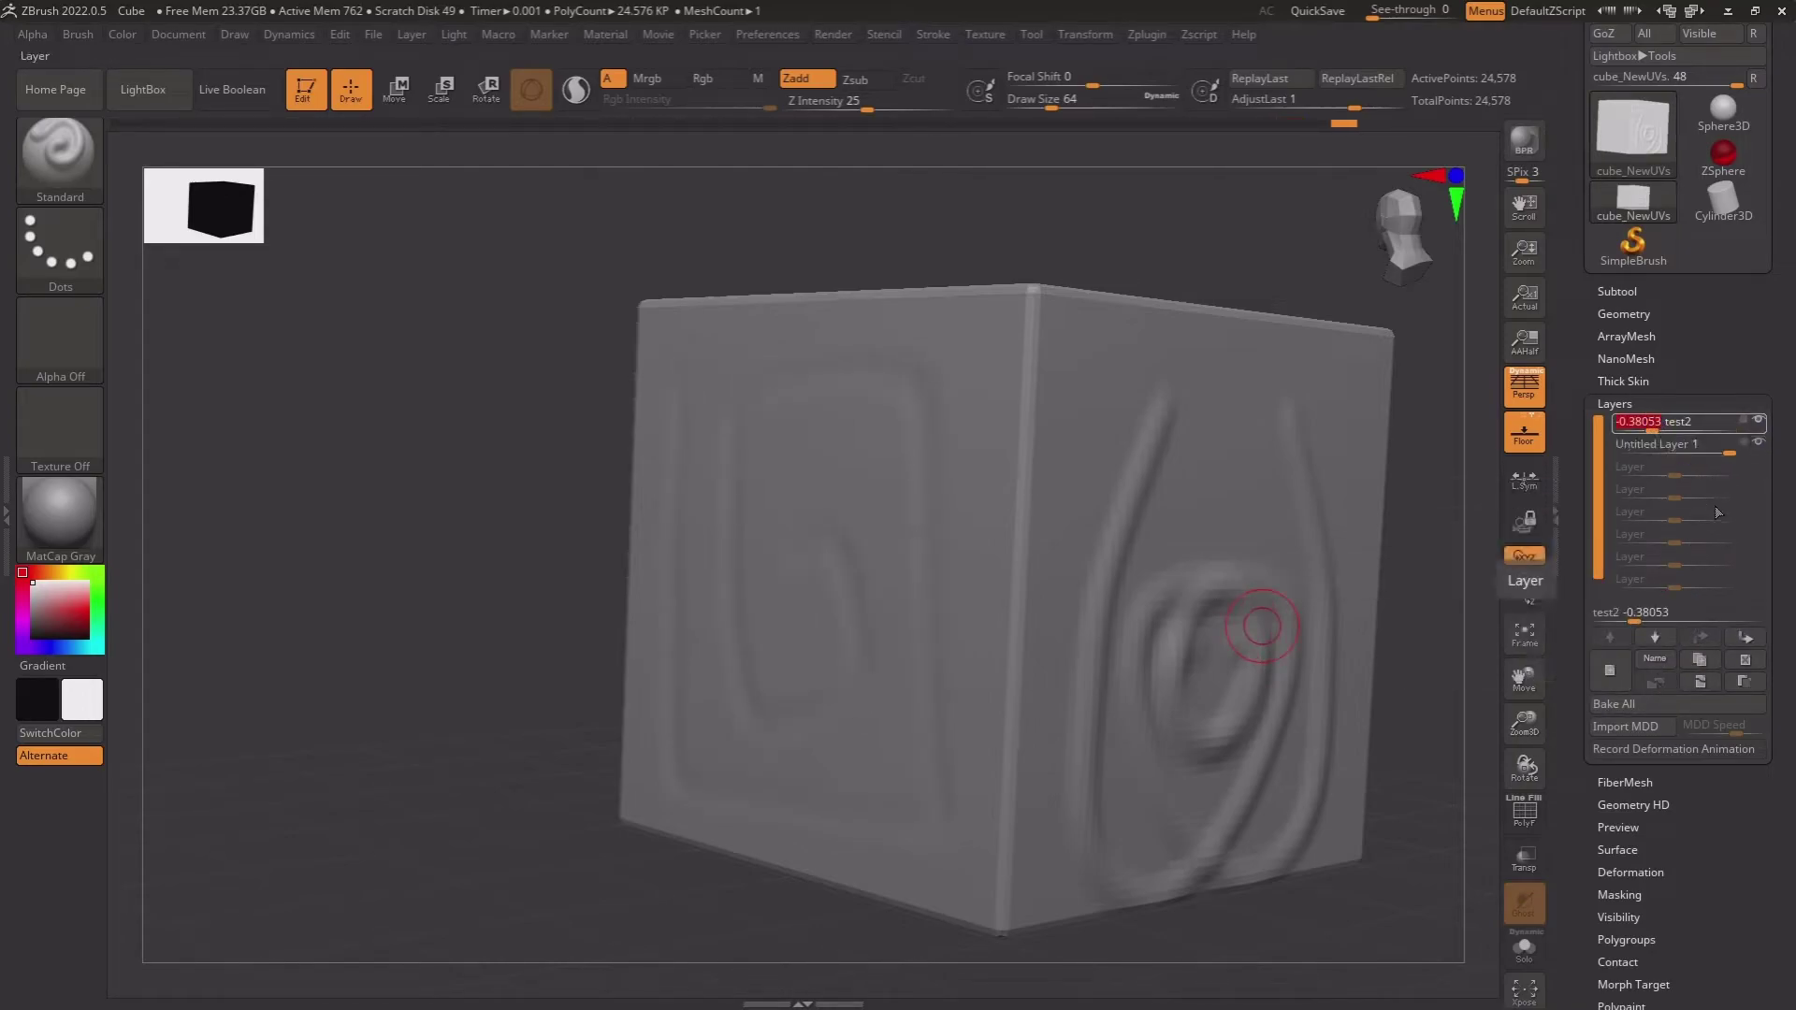
click(1702, 659)
mouse_move(1662, 451)
mouse_down()
mouse_move(1633, 470)
mouse_move(1679, 451)
mouse_up()
mouse_move(1676, 443)
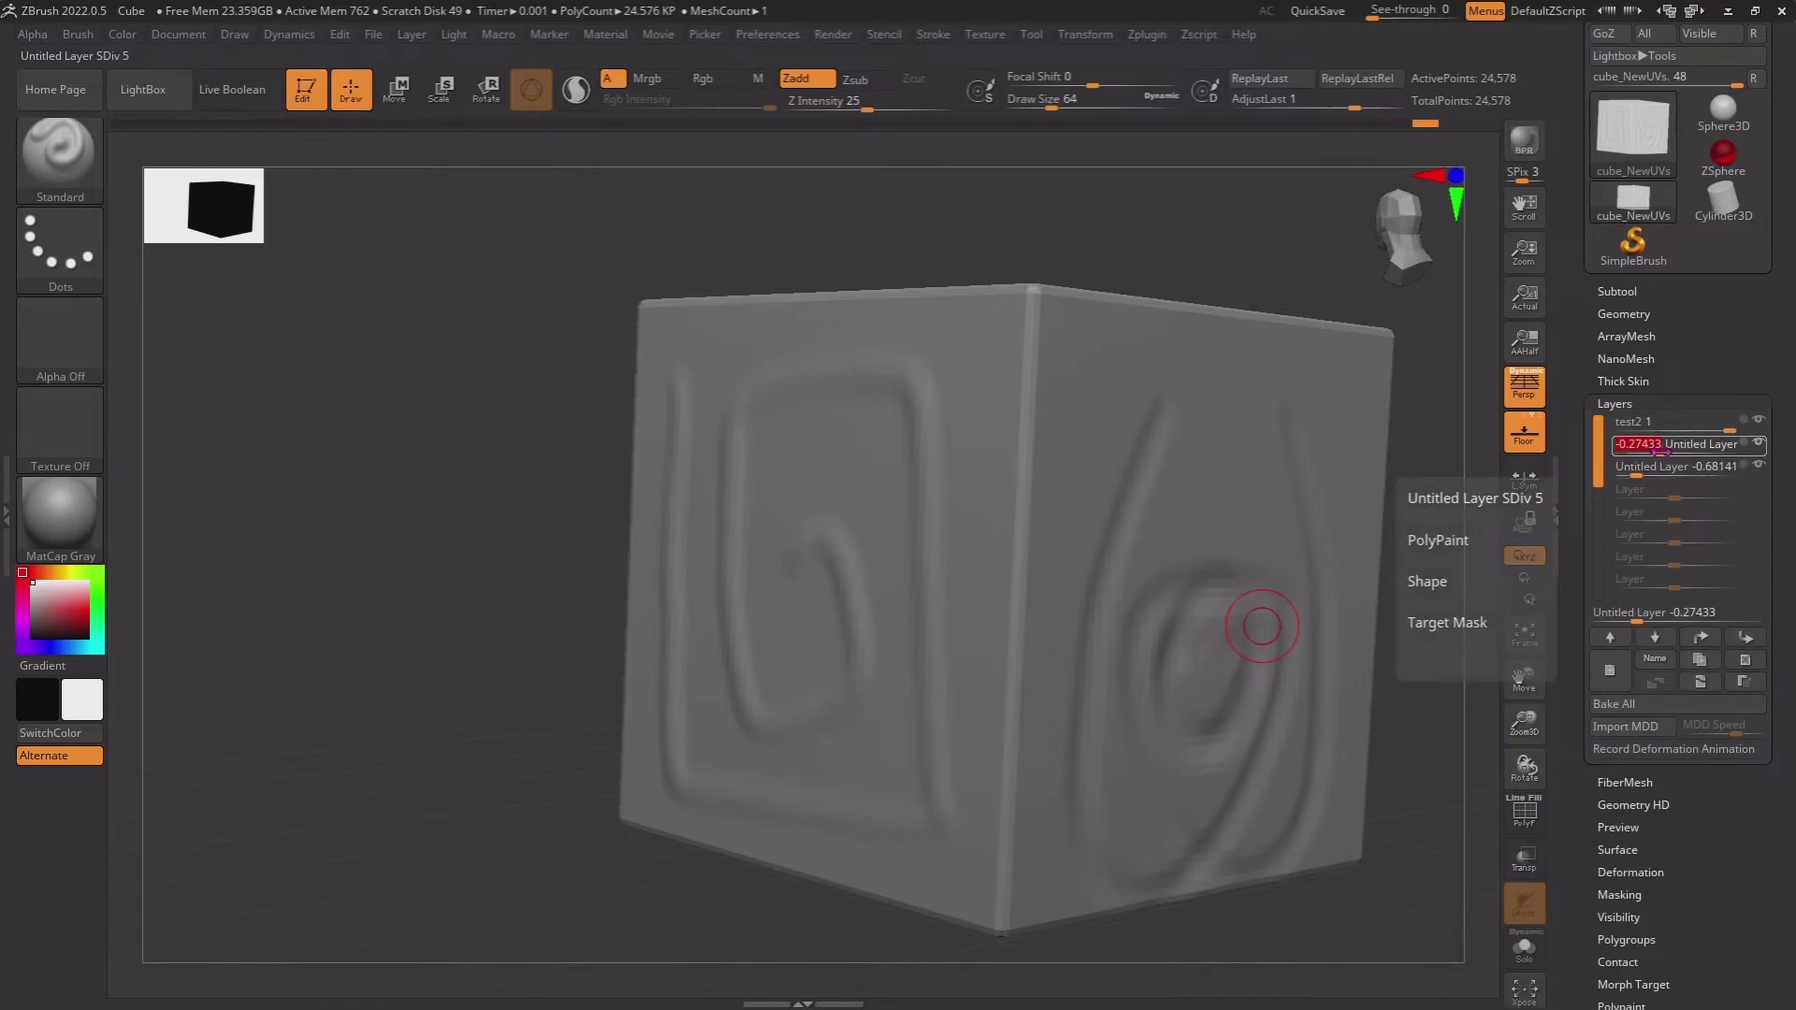
- Try Merge Down, undo it, then Bake All layers into the cube
click(1698, 681)
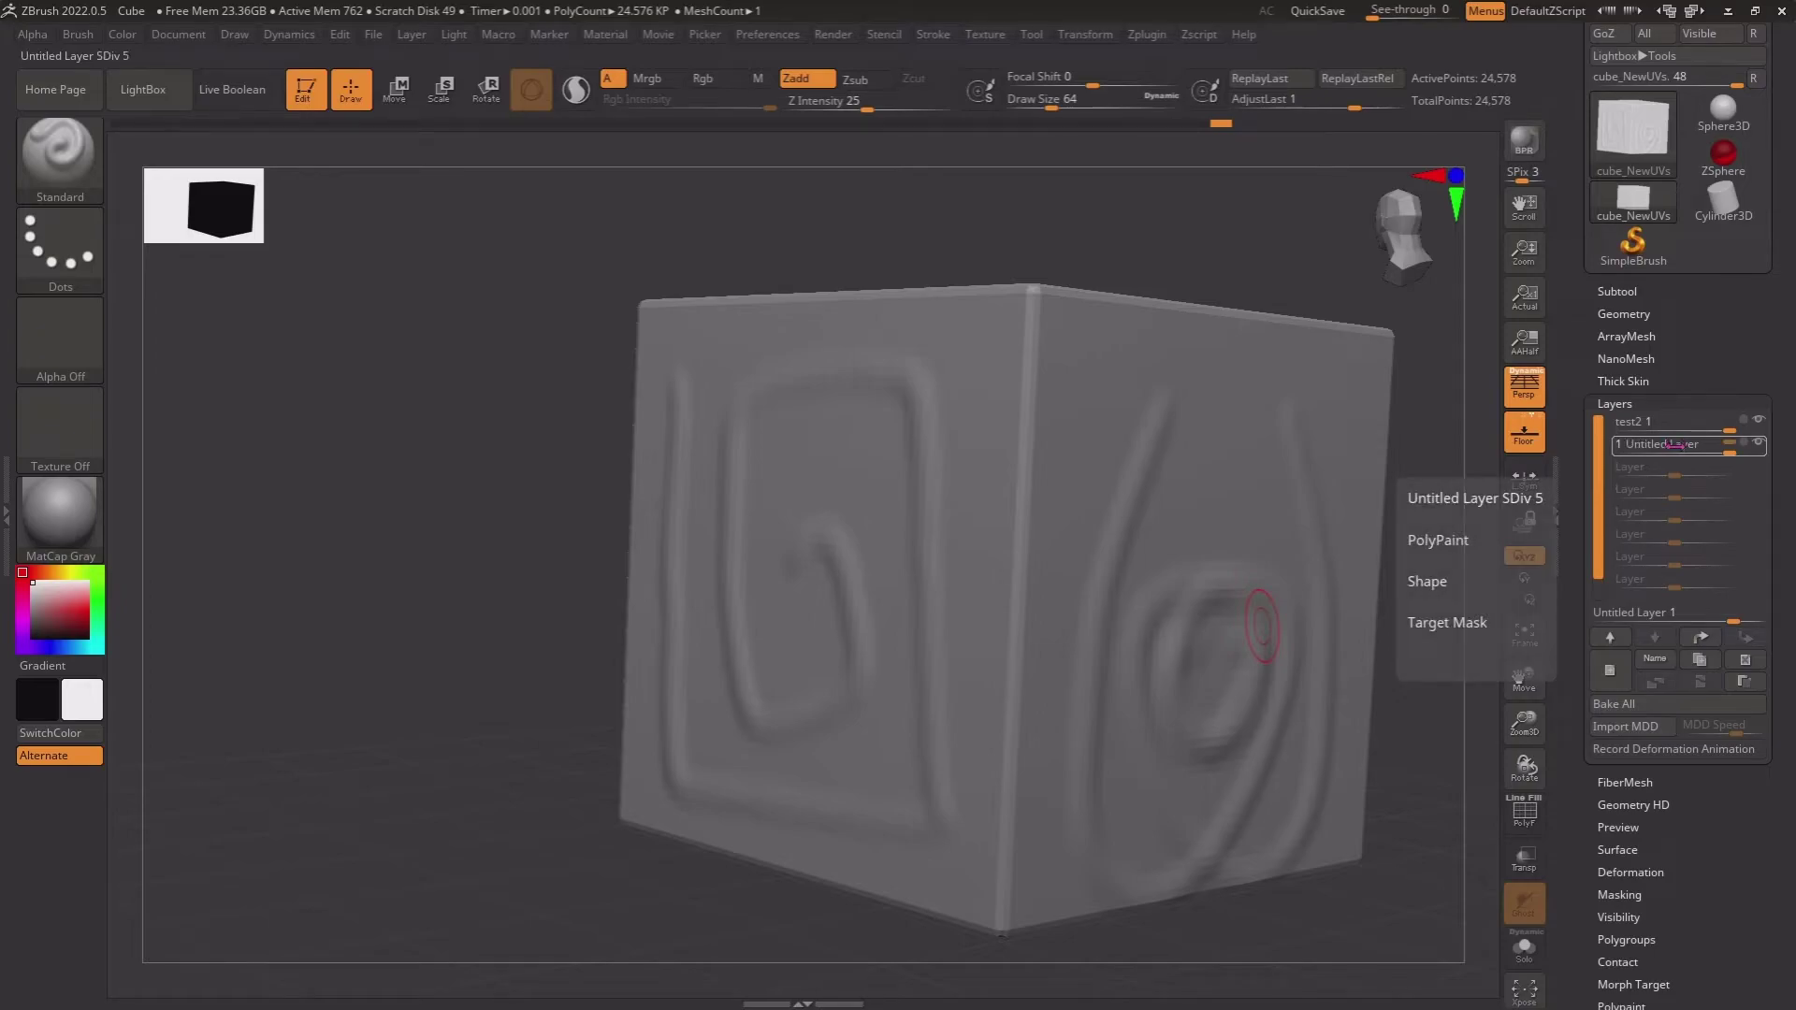
key(ctrl+z)
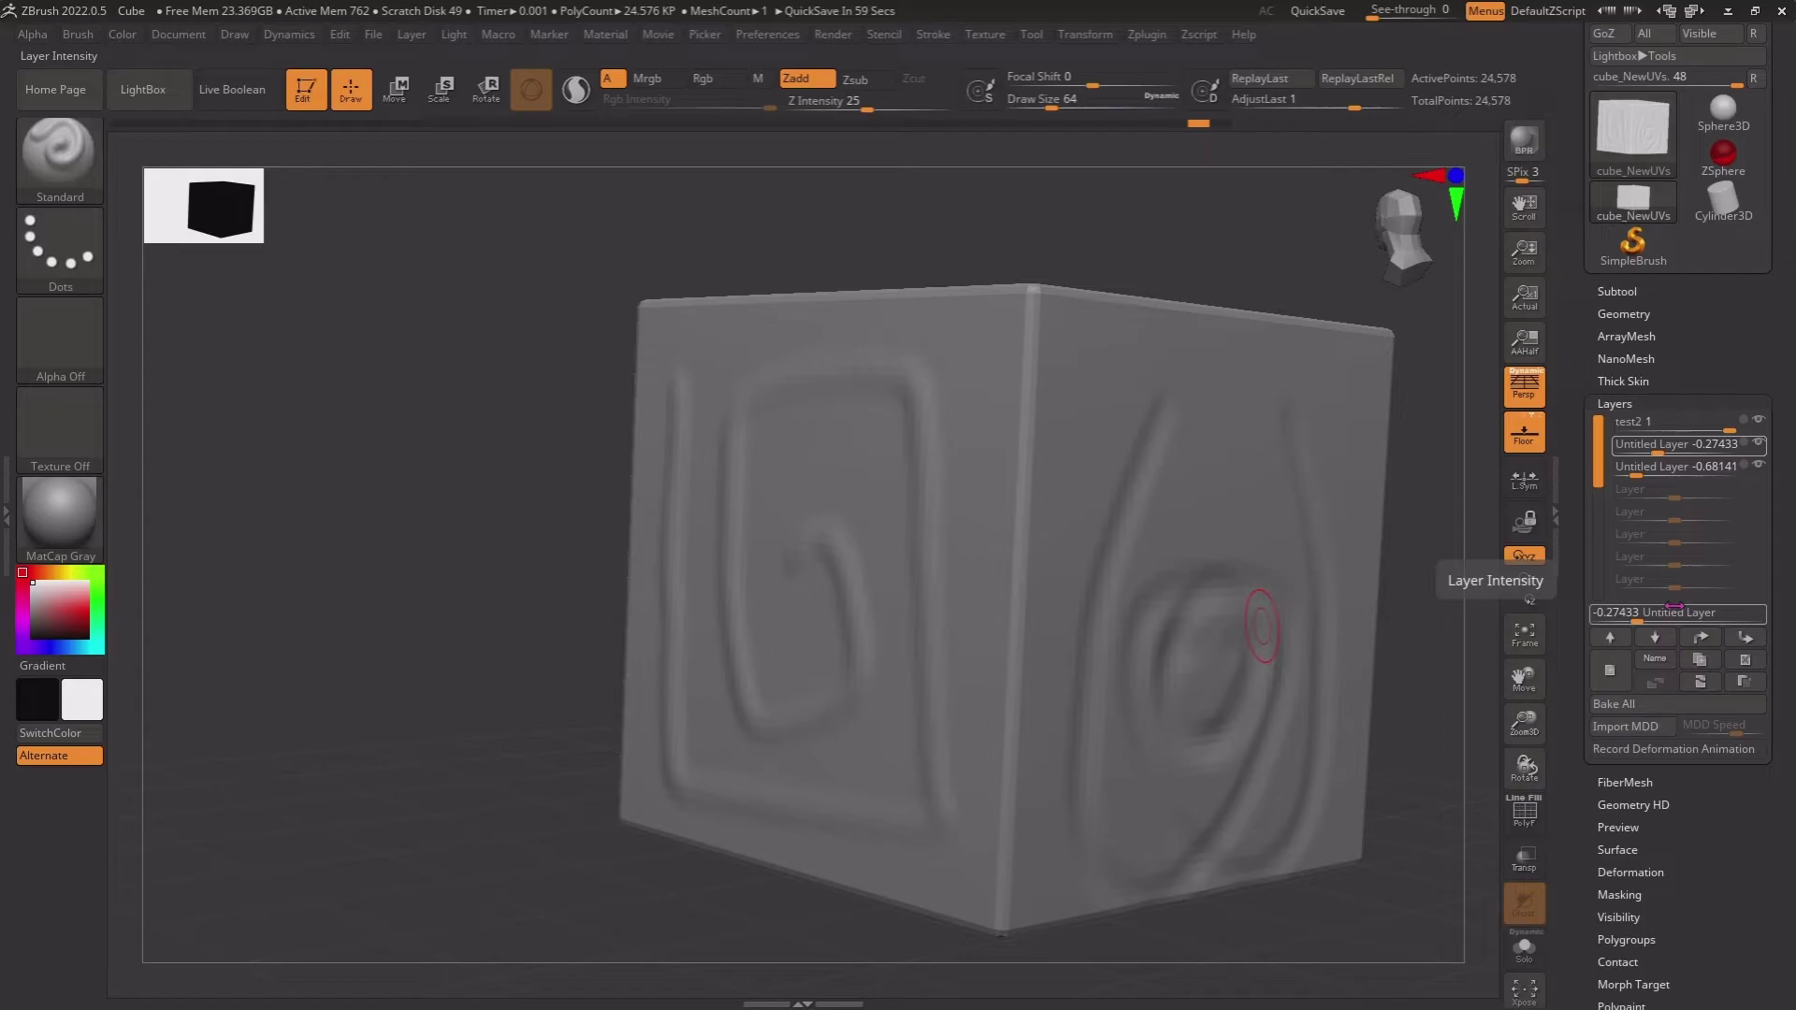
click(1646, 703)
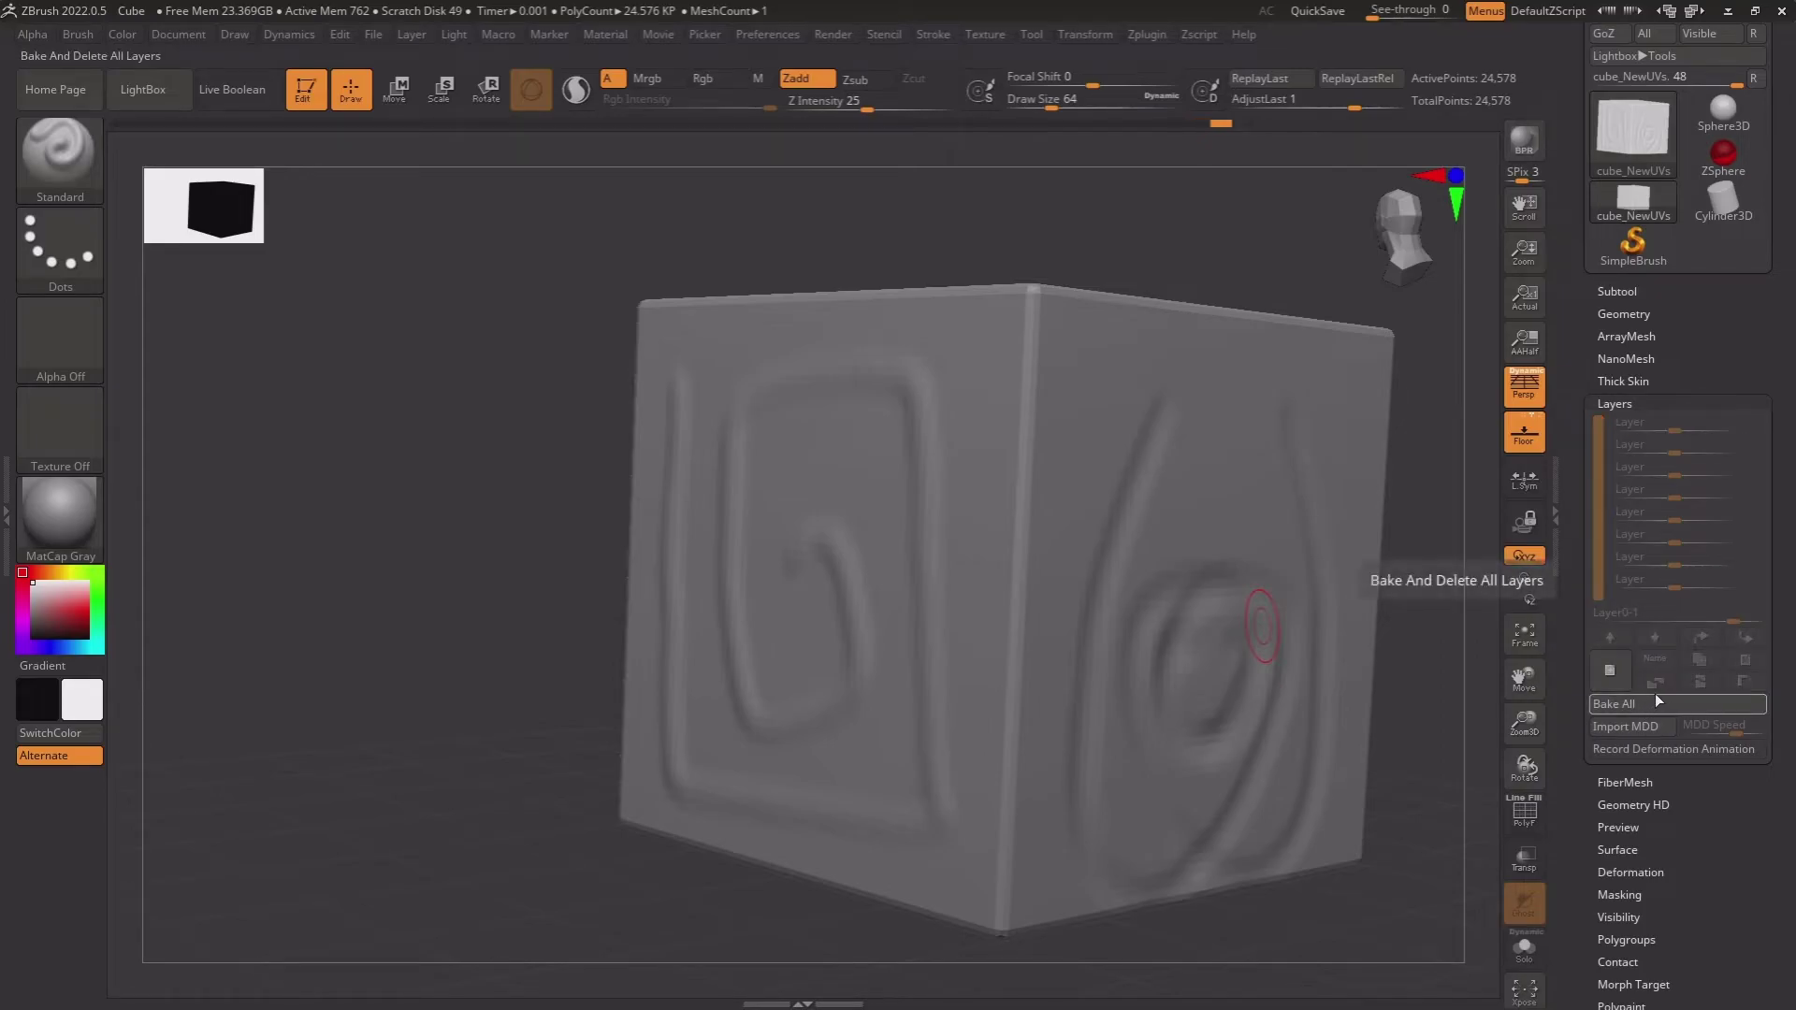
- On a new layer with Record Deformation Animation on, sculpt a spiral into the front face and stop REC
mouse_move(1439, 697)
mouse_down()
mouse_move(1487, 707)
mouse_move(1355, 749)
mouse_move(1271, 705)
mouse_move(1347, 706)
mouse_move(1399, 652)
mouse_move(1119, 662)
mouse_up()
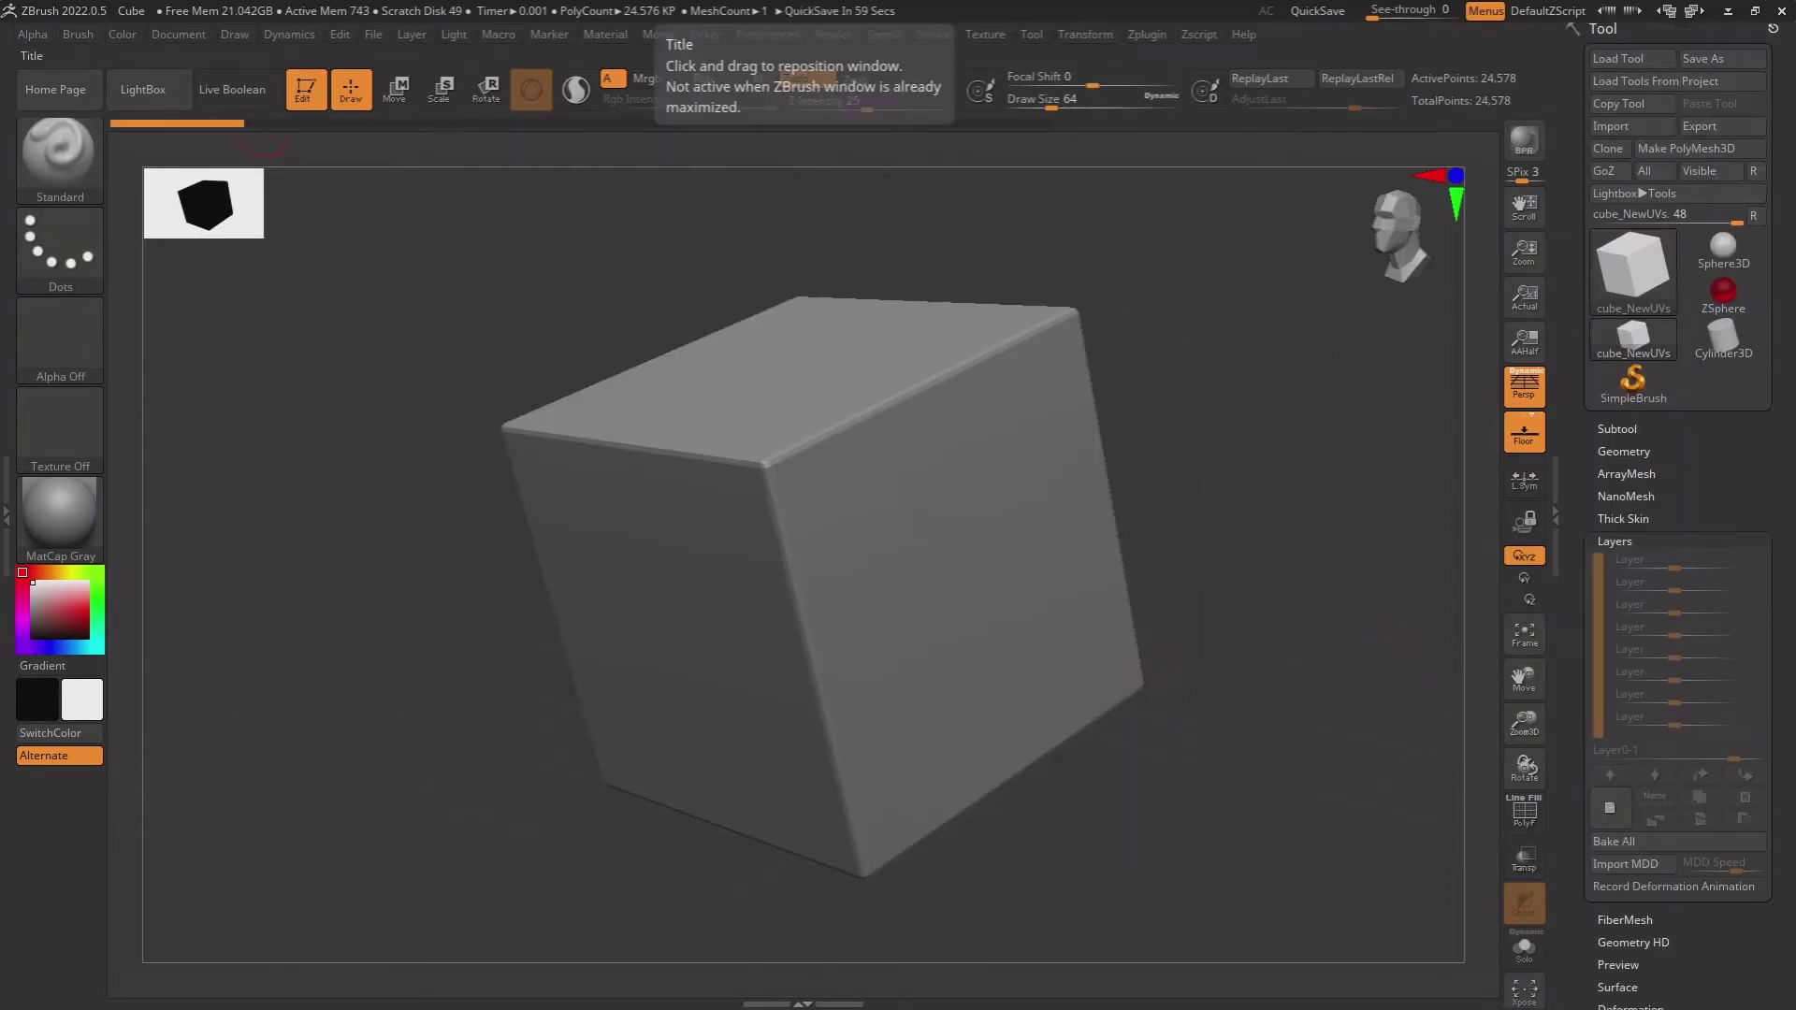
click(1608, 807)
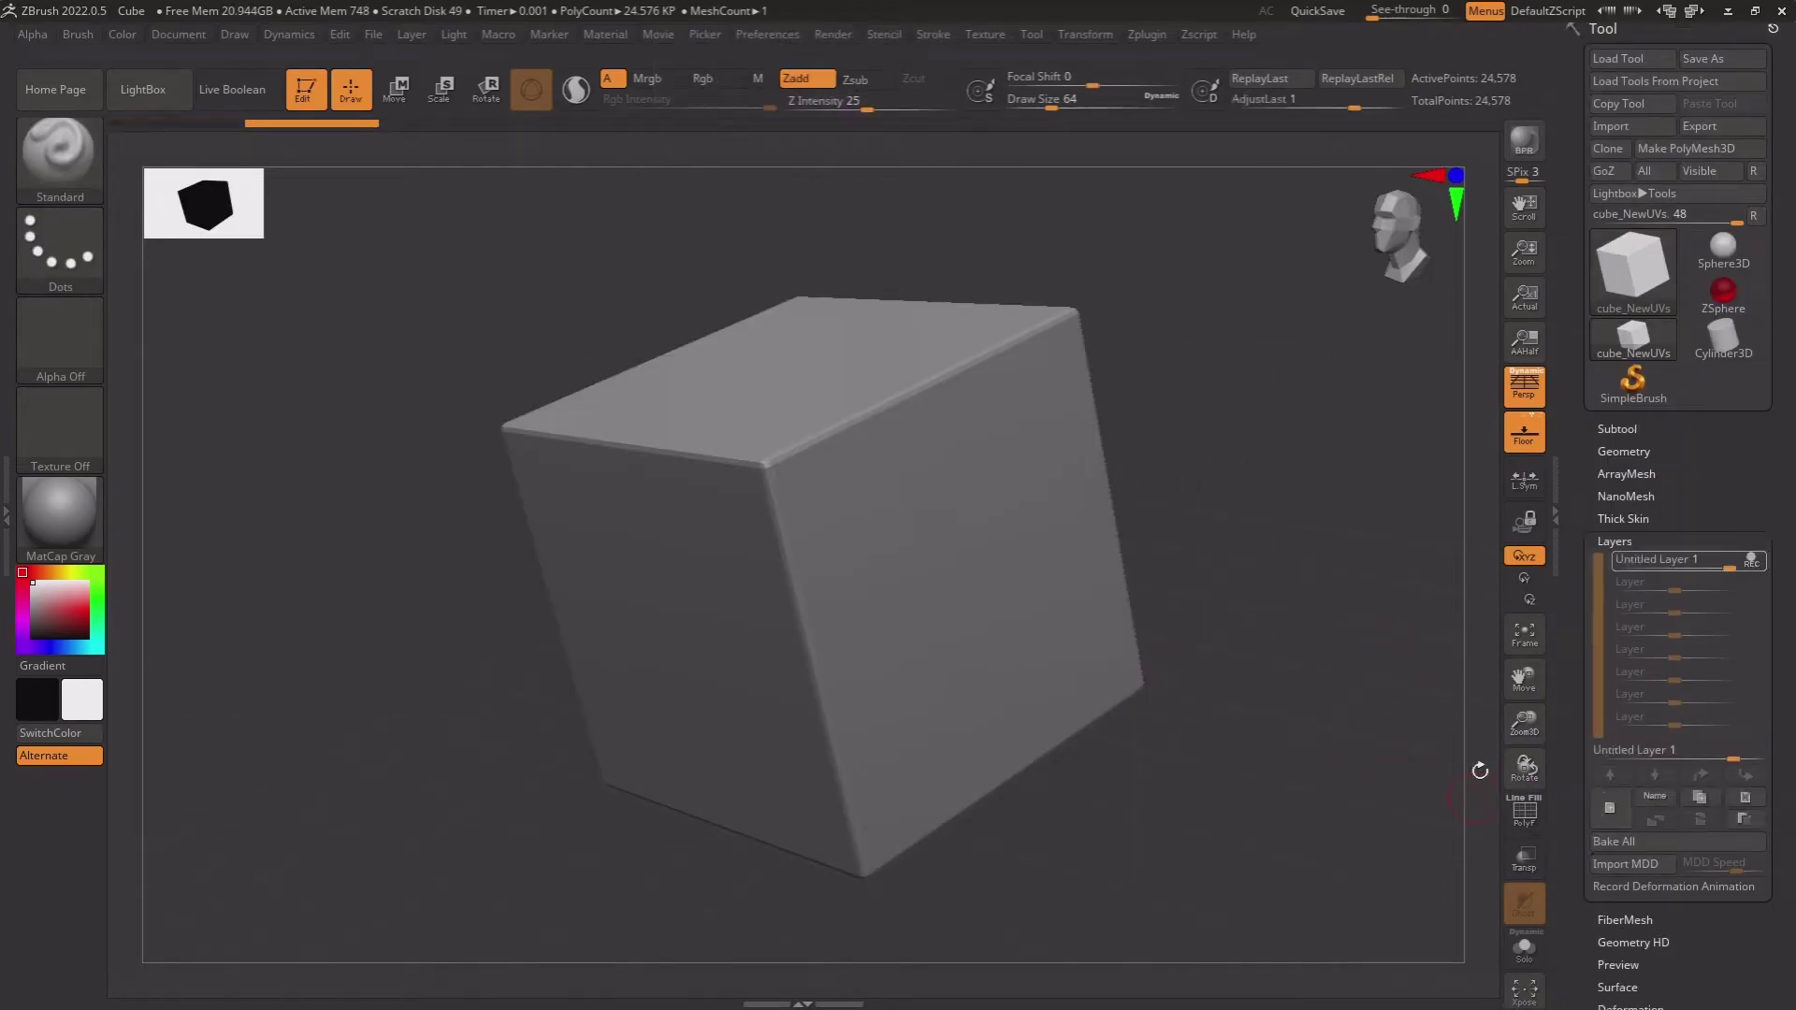
mouse_move(1481, 769)
mouse_down()
mouse_move(1359, 759)
mouse_move(1337, 720)
mouse_up()
click(1672, 885)
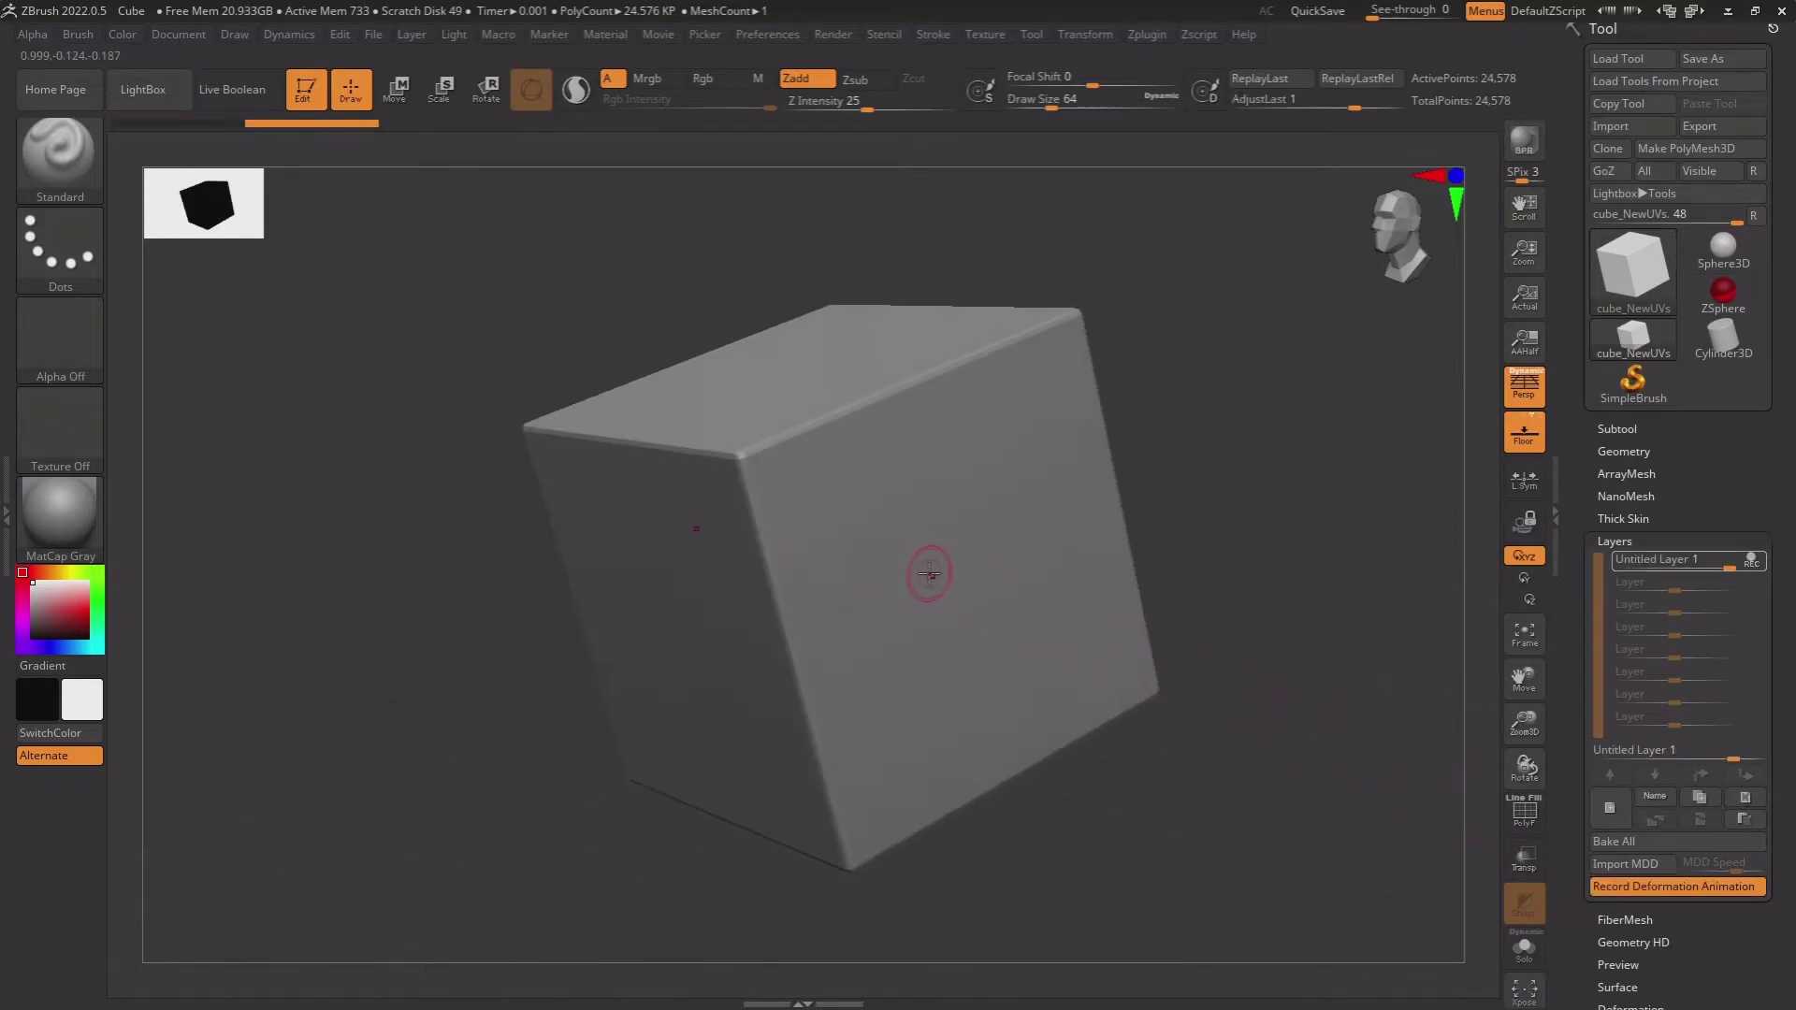
drag(1021, 445, 977, 594)
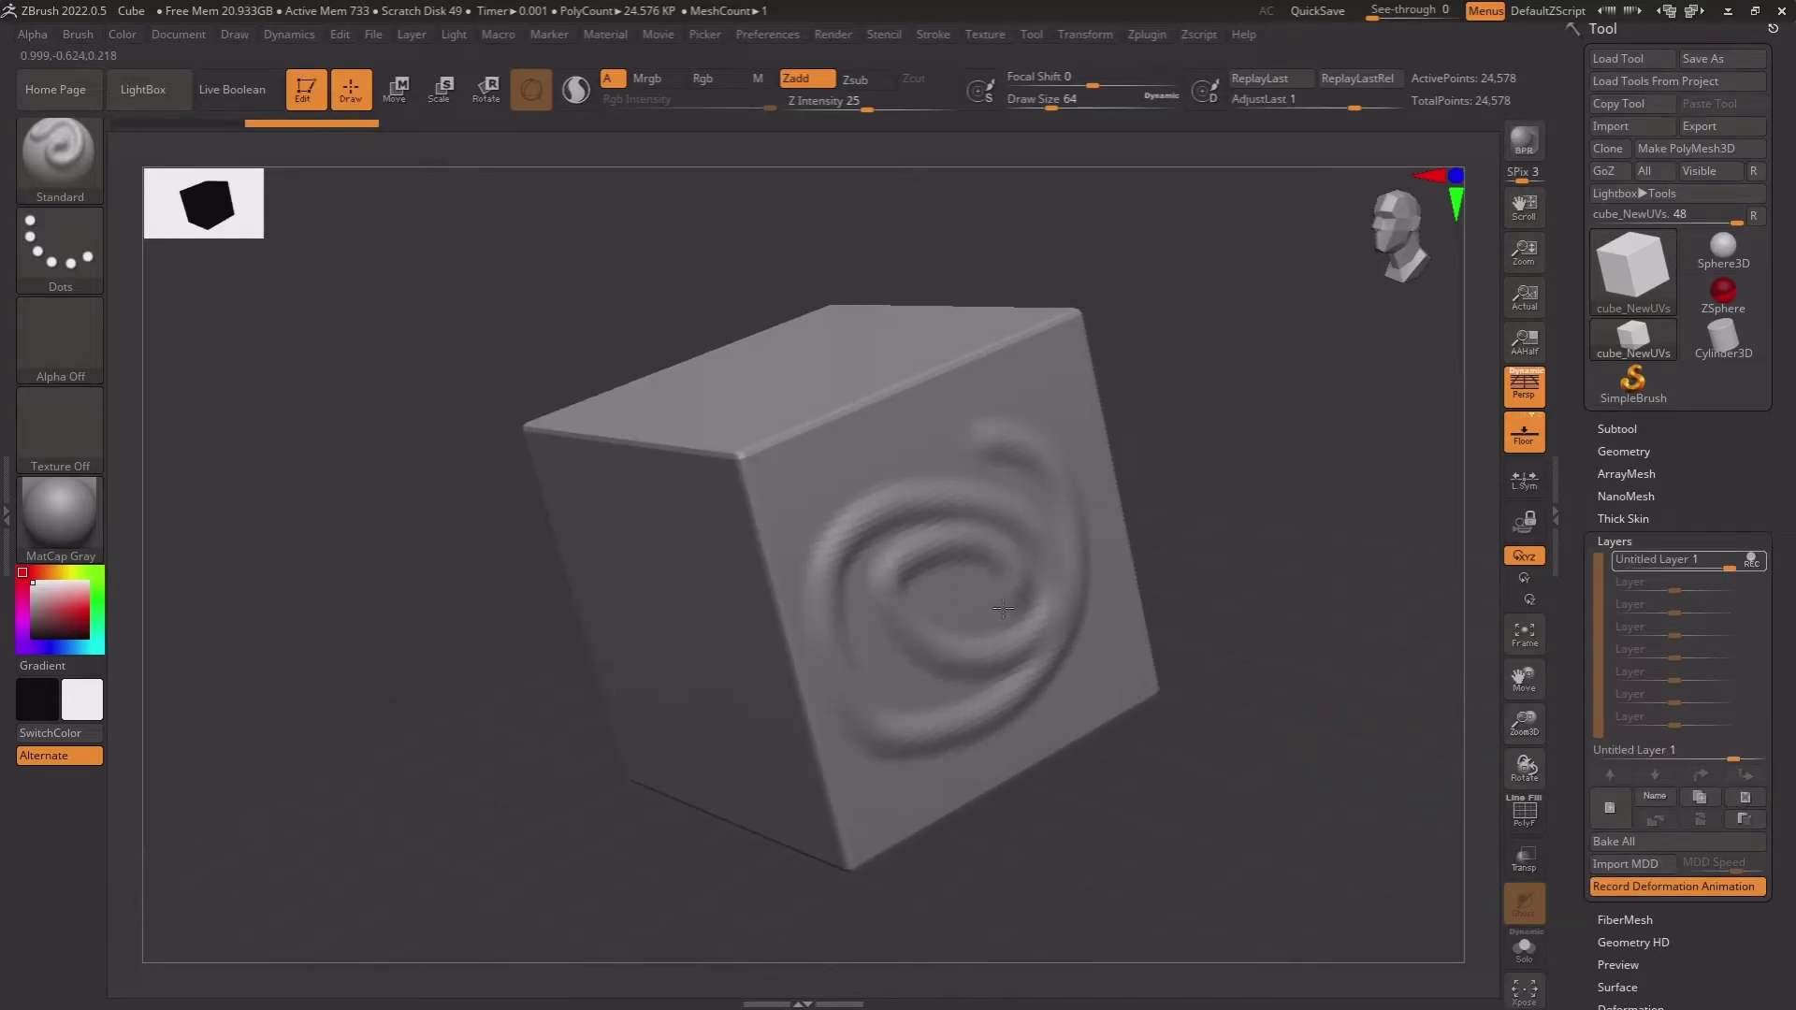
click(1755, 565)
- Export the recorded spiral deformation as Animation.mdd, then delete the spiral layer
click(1691, 884)
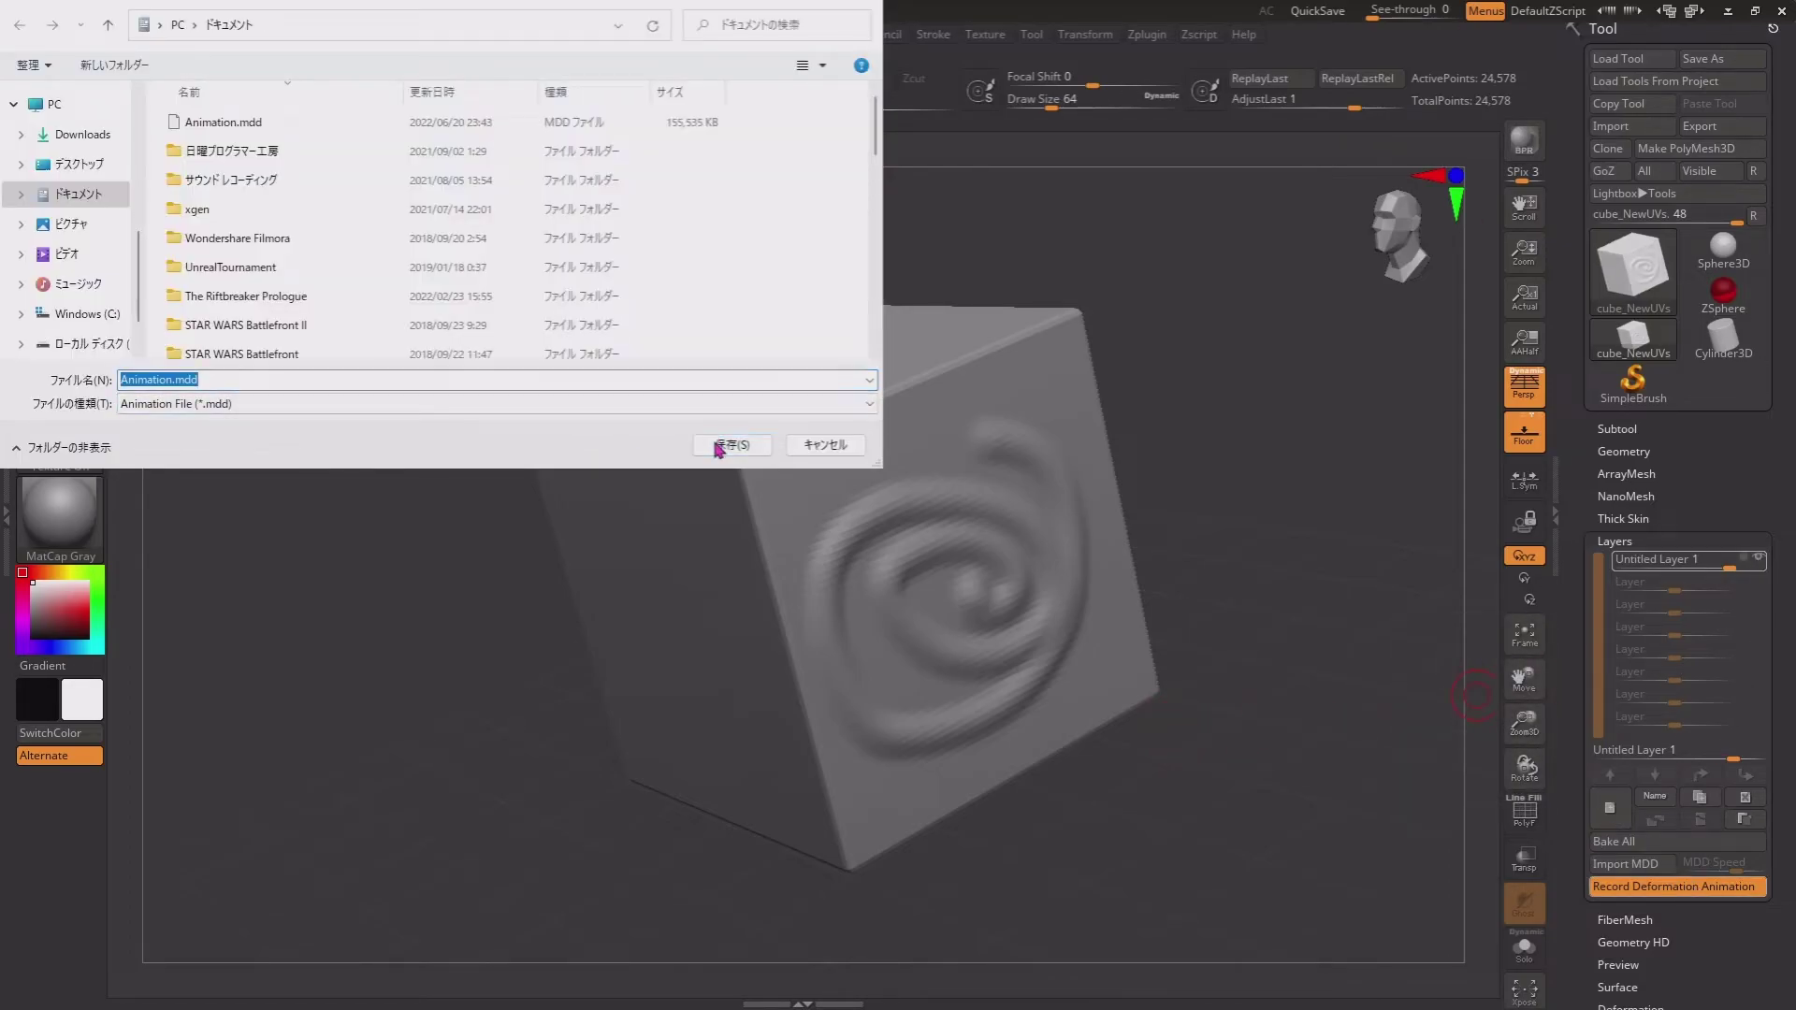
key(Return)
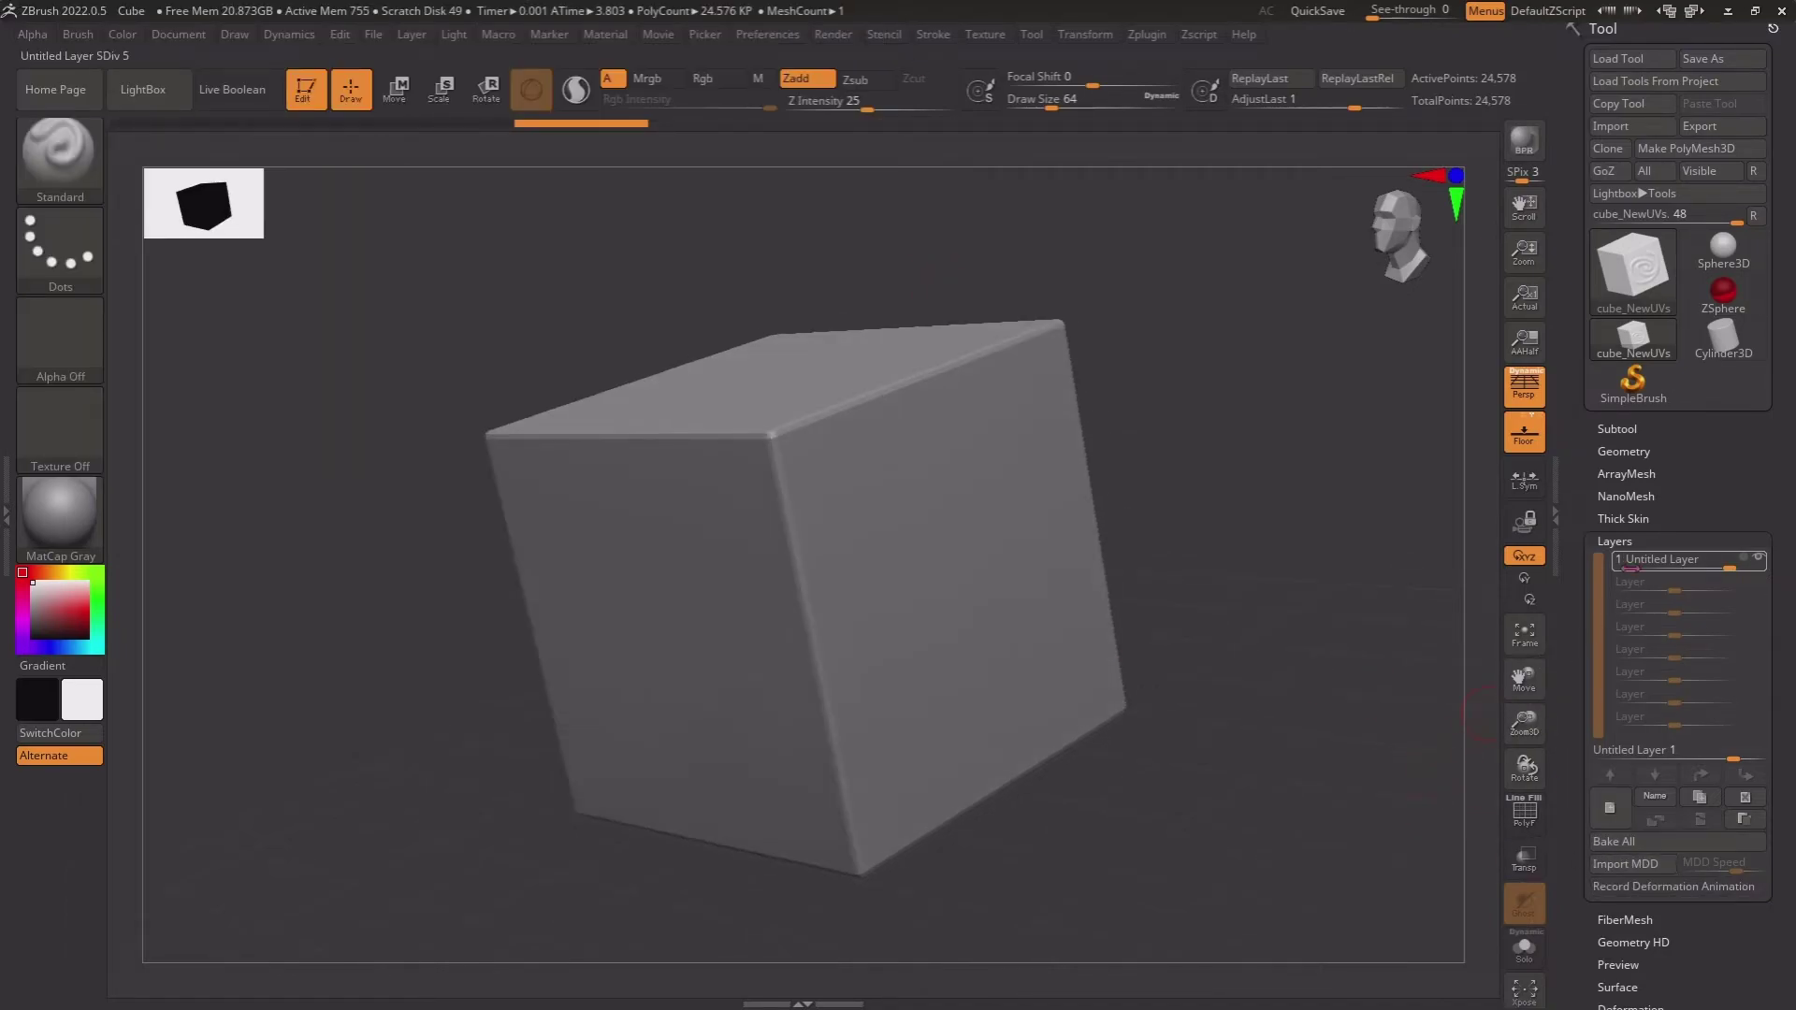
drag(1430, 779, 1305, 666)
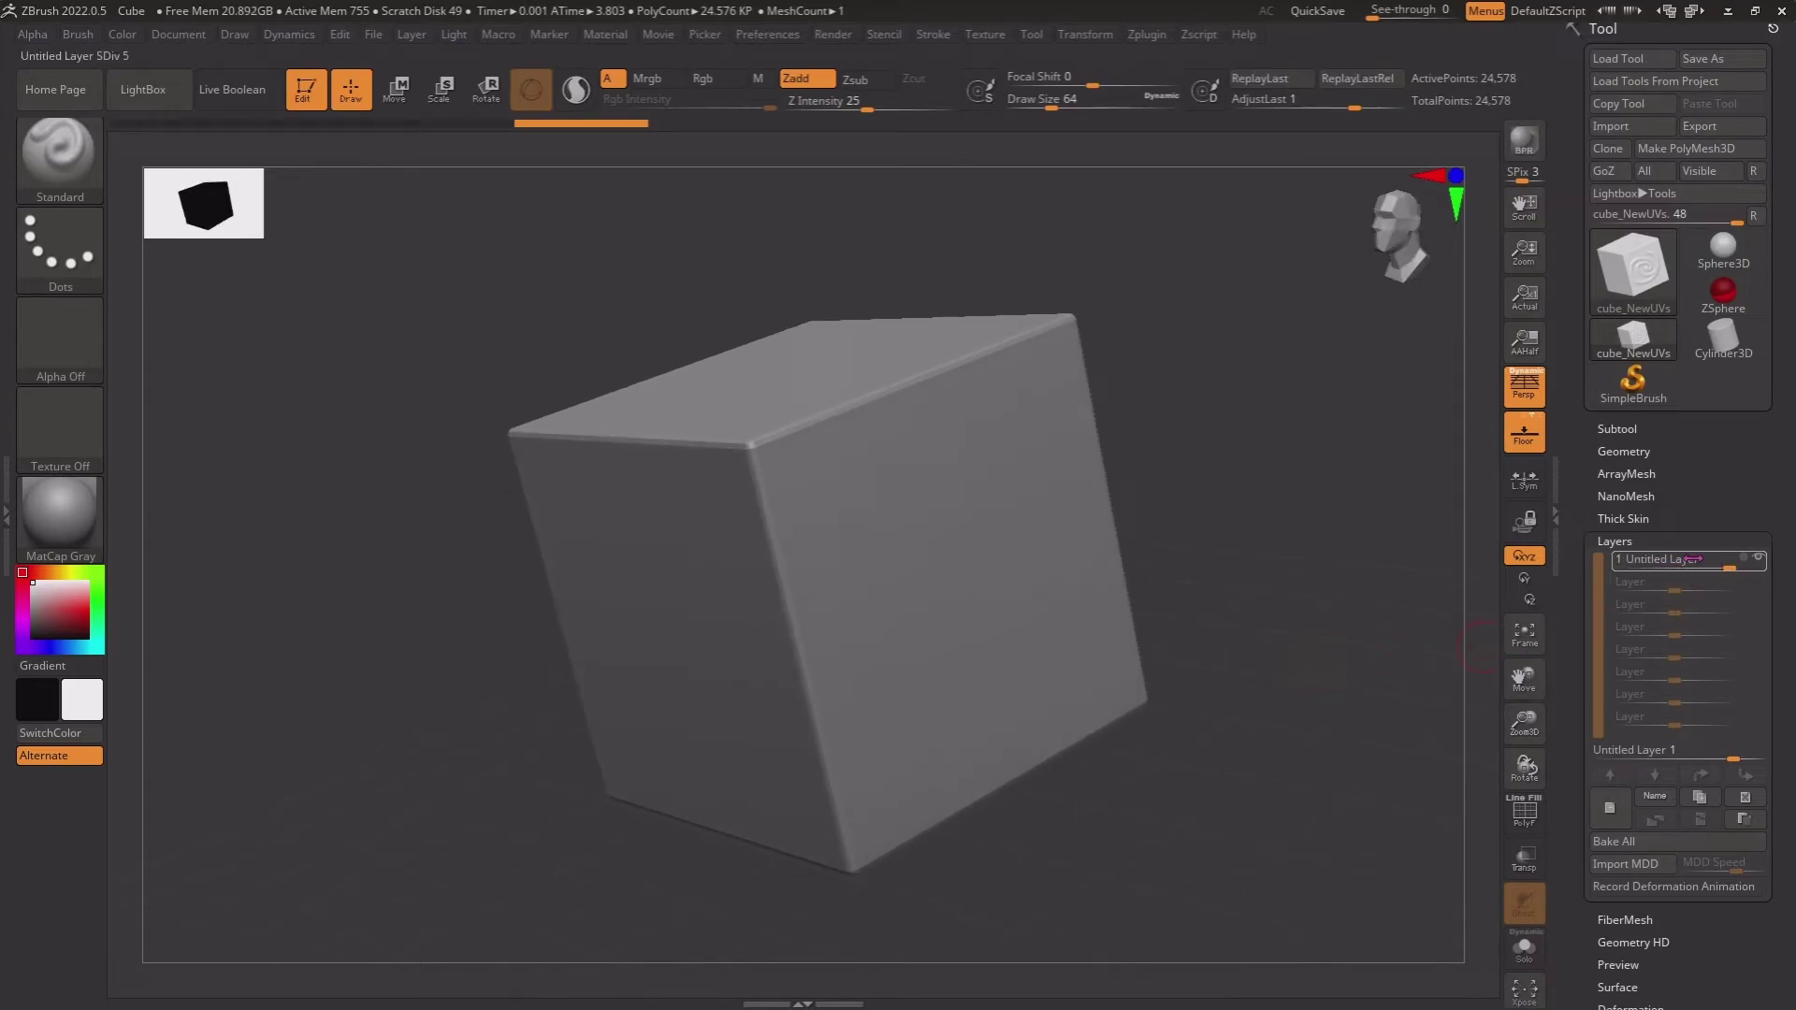
click(1665, 560)
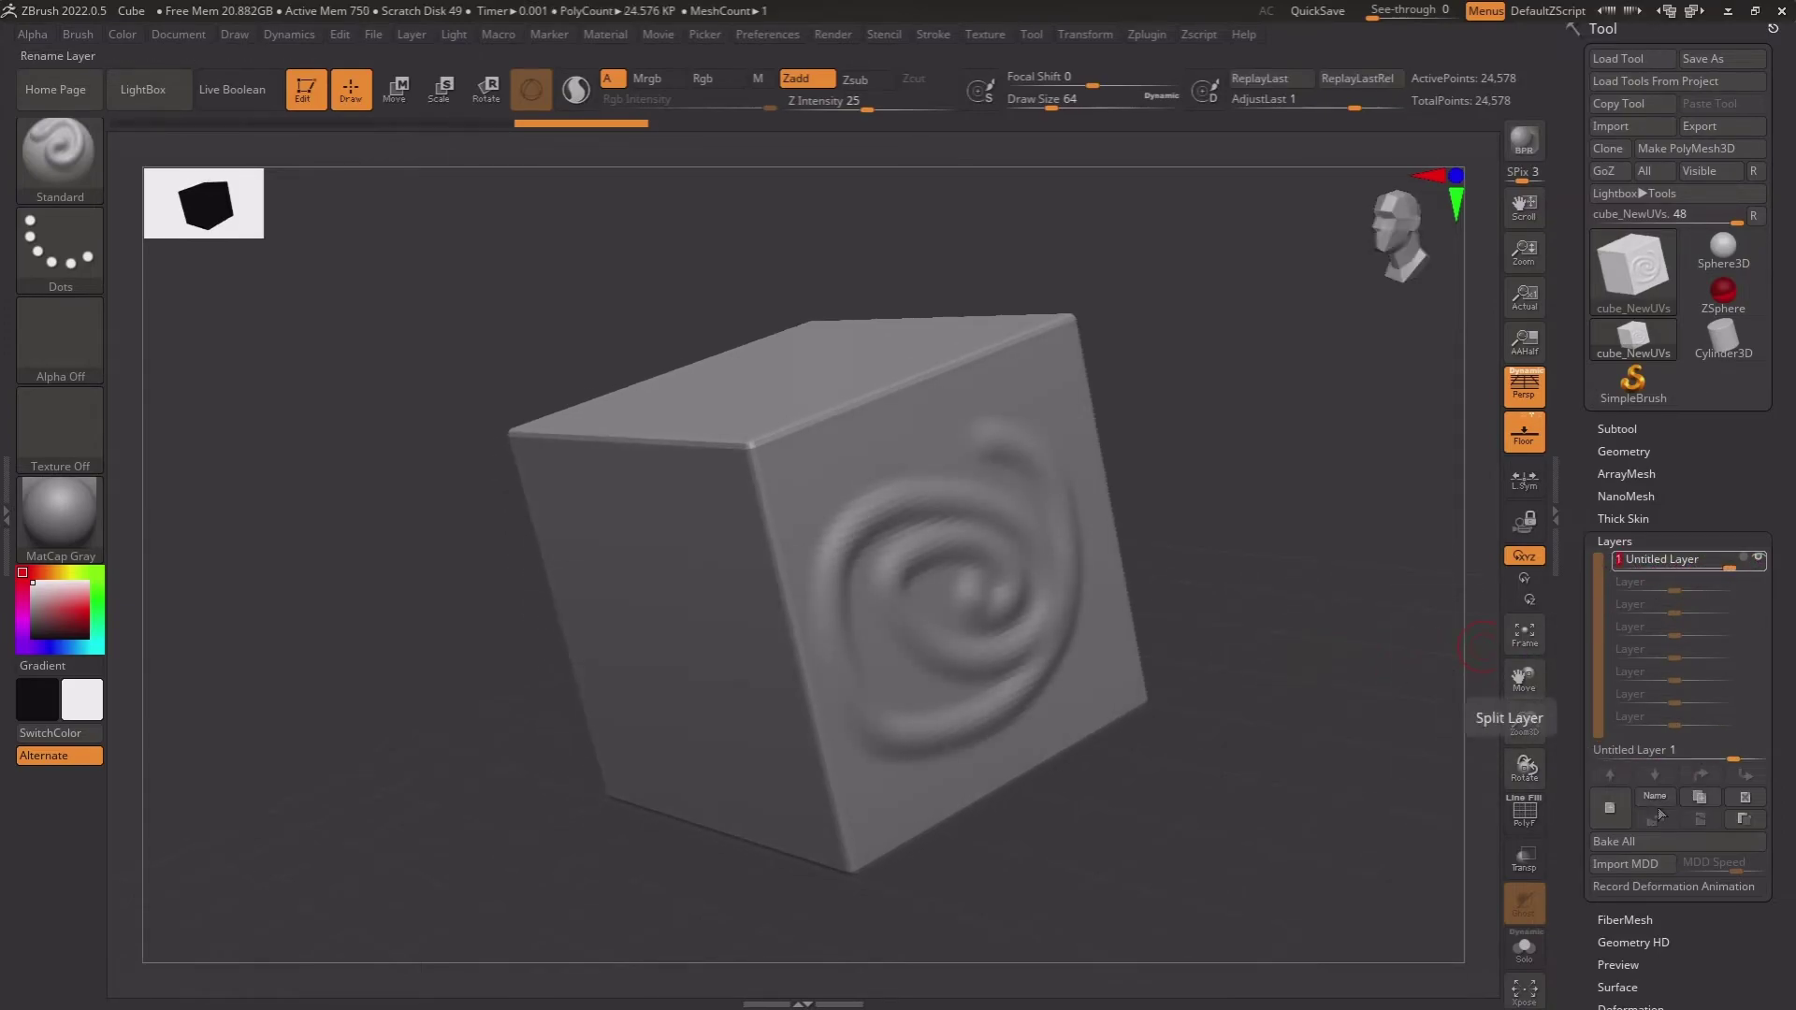
click(1744, 797)
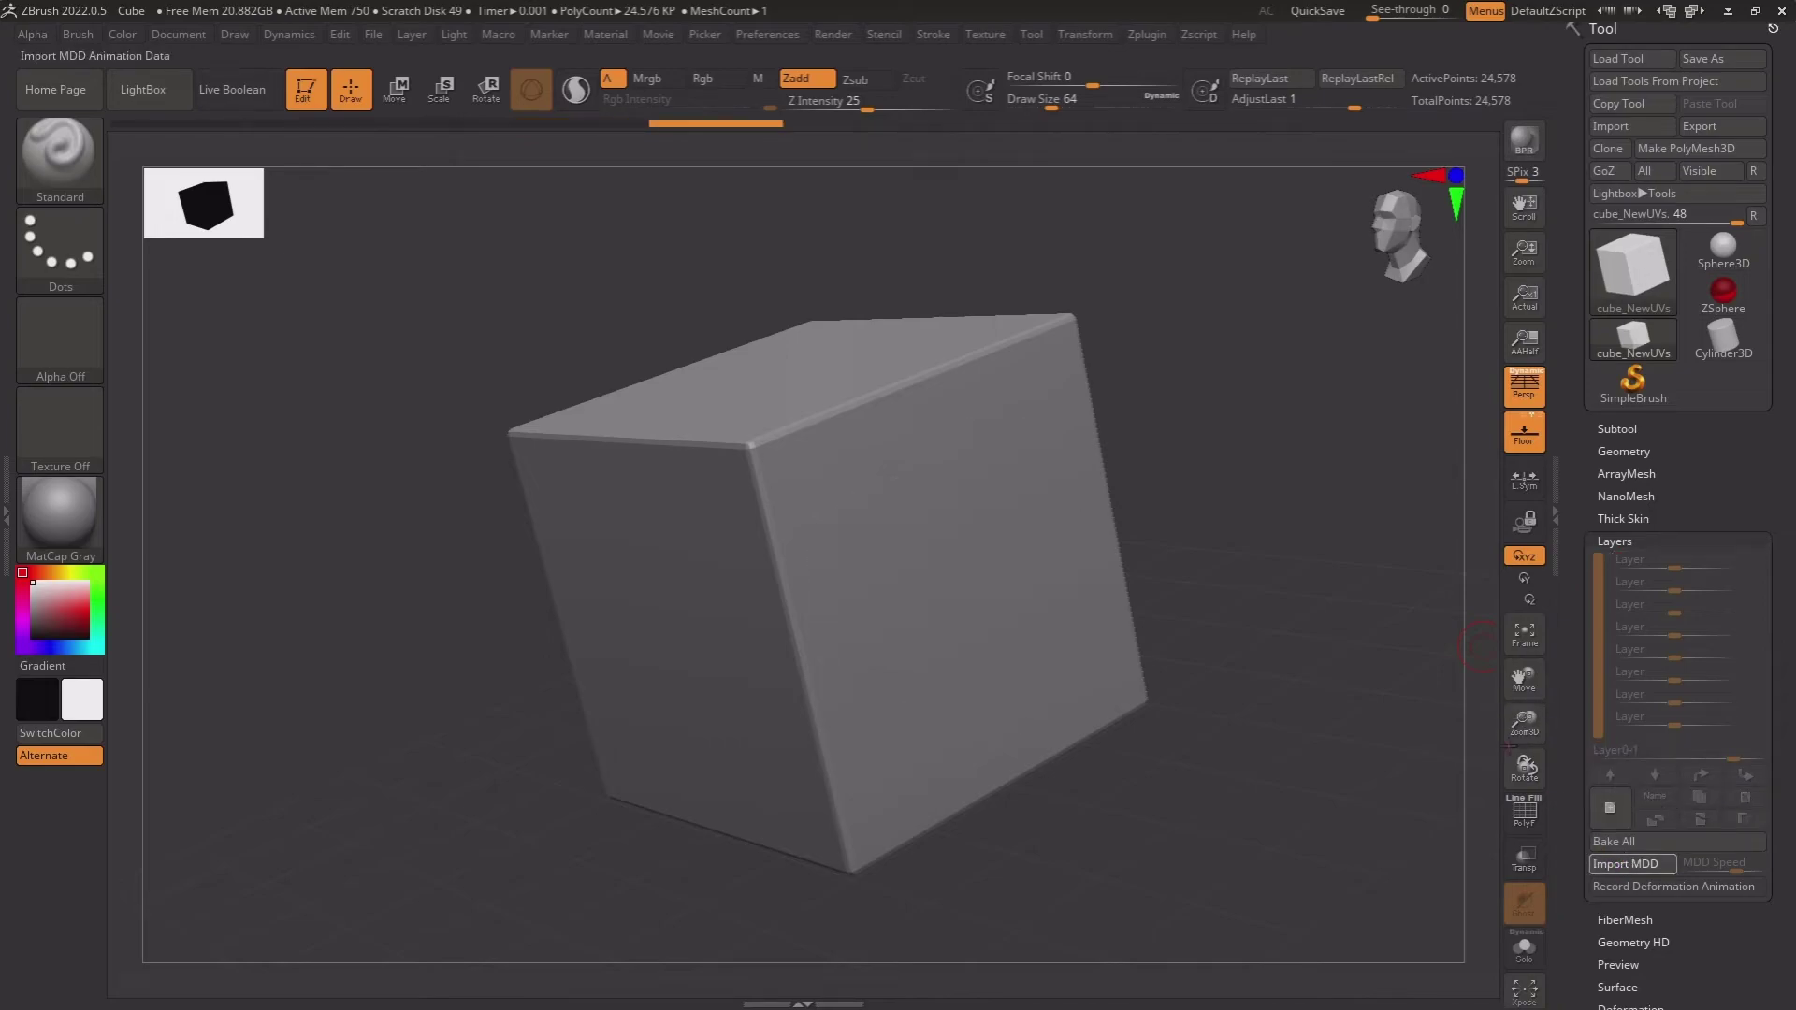
- Import Animation.mdd as an MDD layer, set its strength to about -0.96, and add a keyframe
click(1632, 864)
click(400, 129)
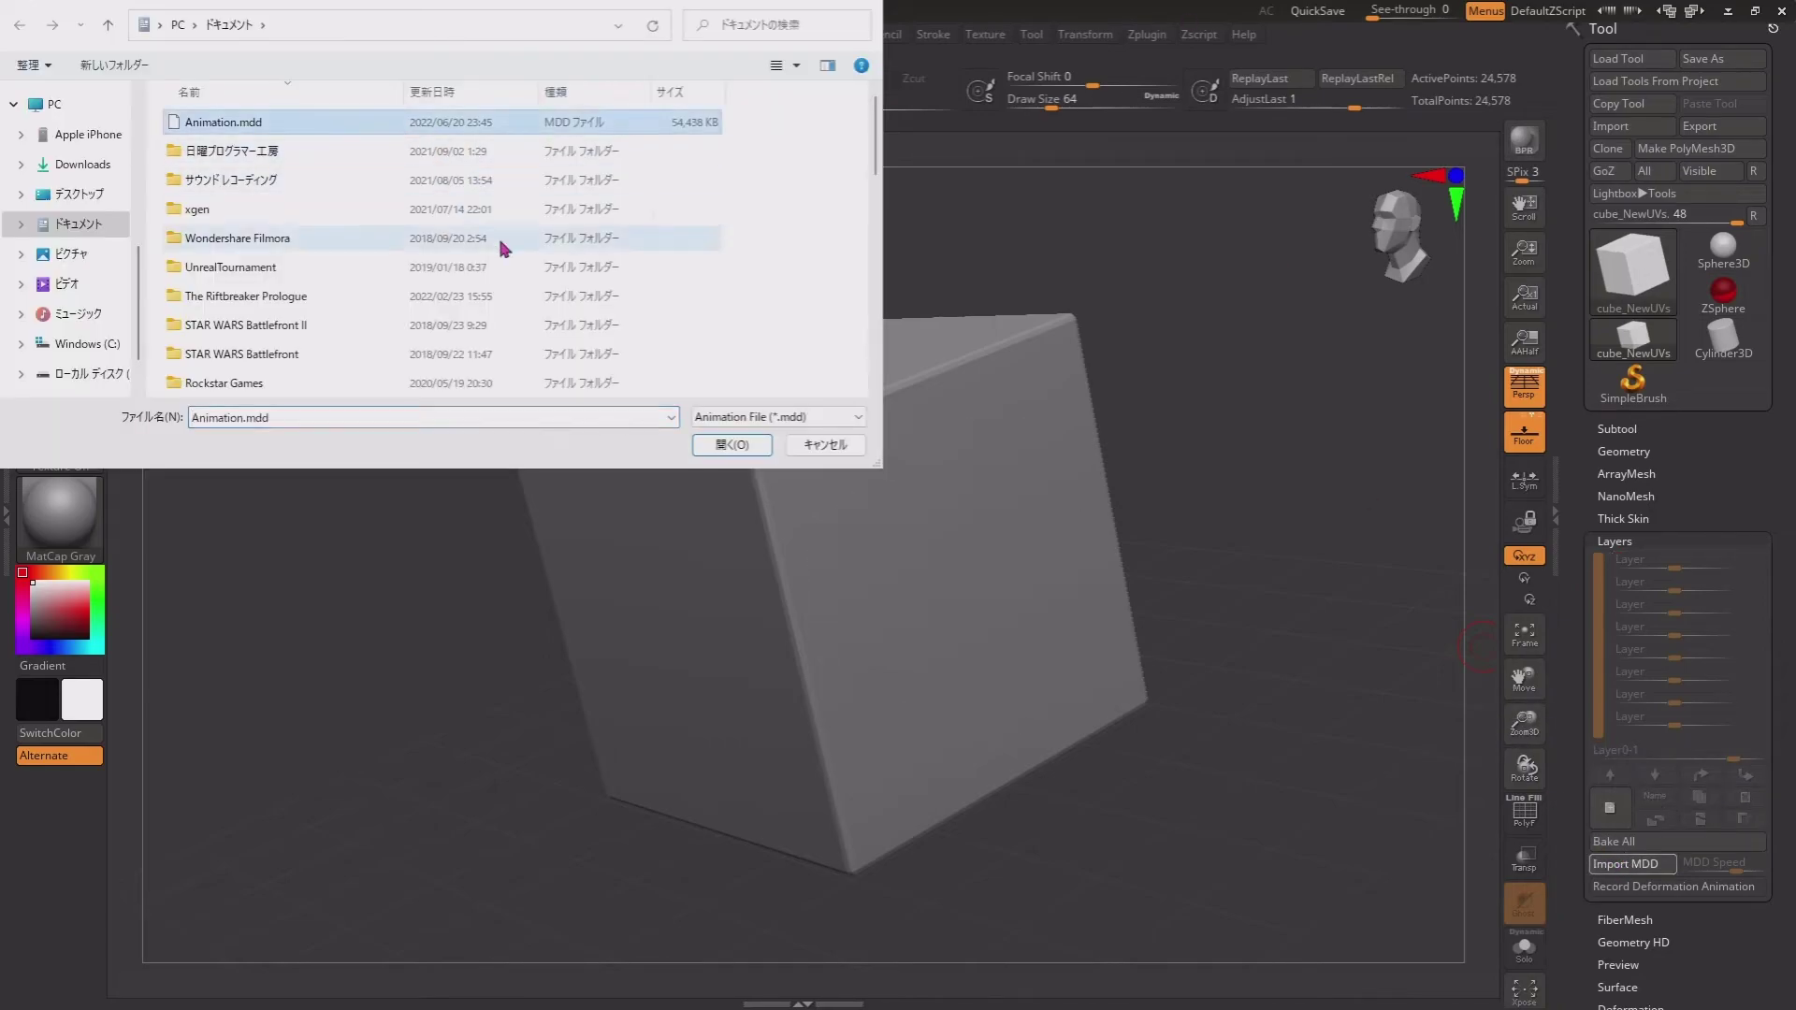
click(719, 446)
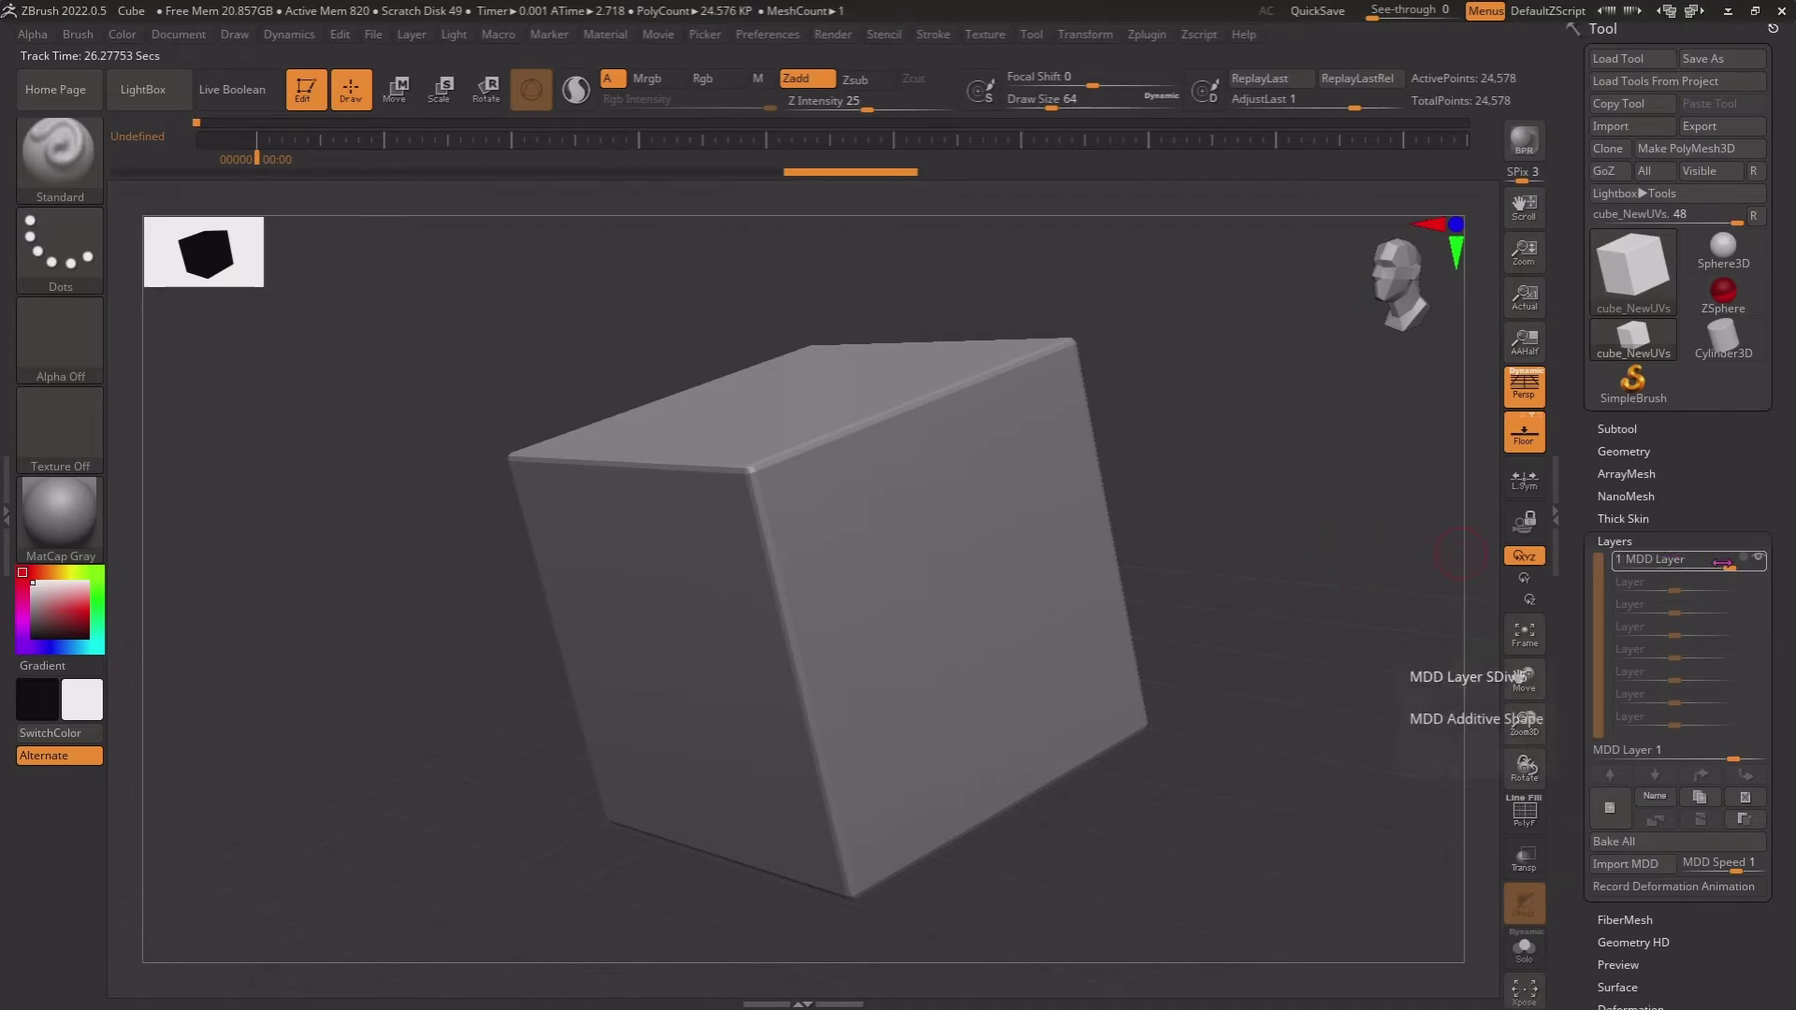
mouse_move(1664, 558)
mouse_down()
mouse_move(1619, 568)
mouse_move(1730, 568)
mouse_up()
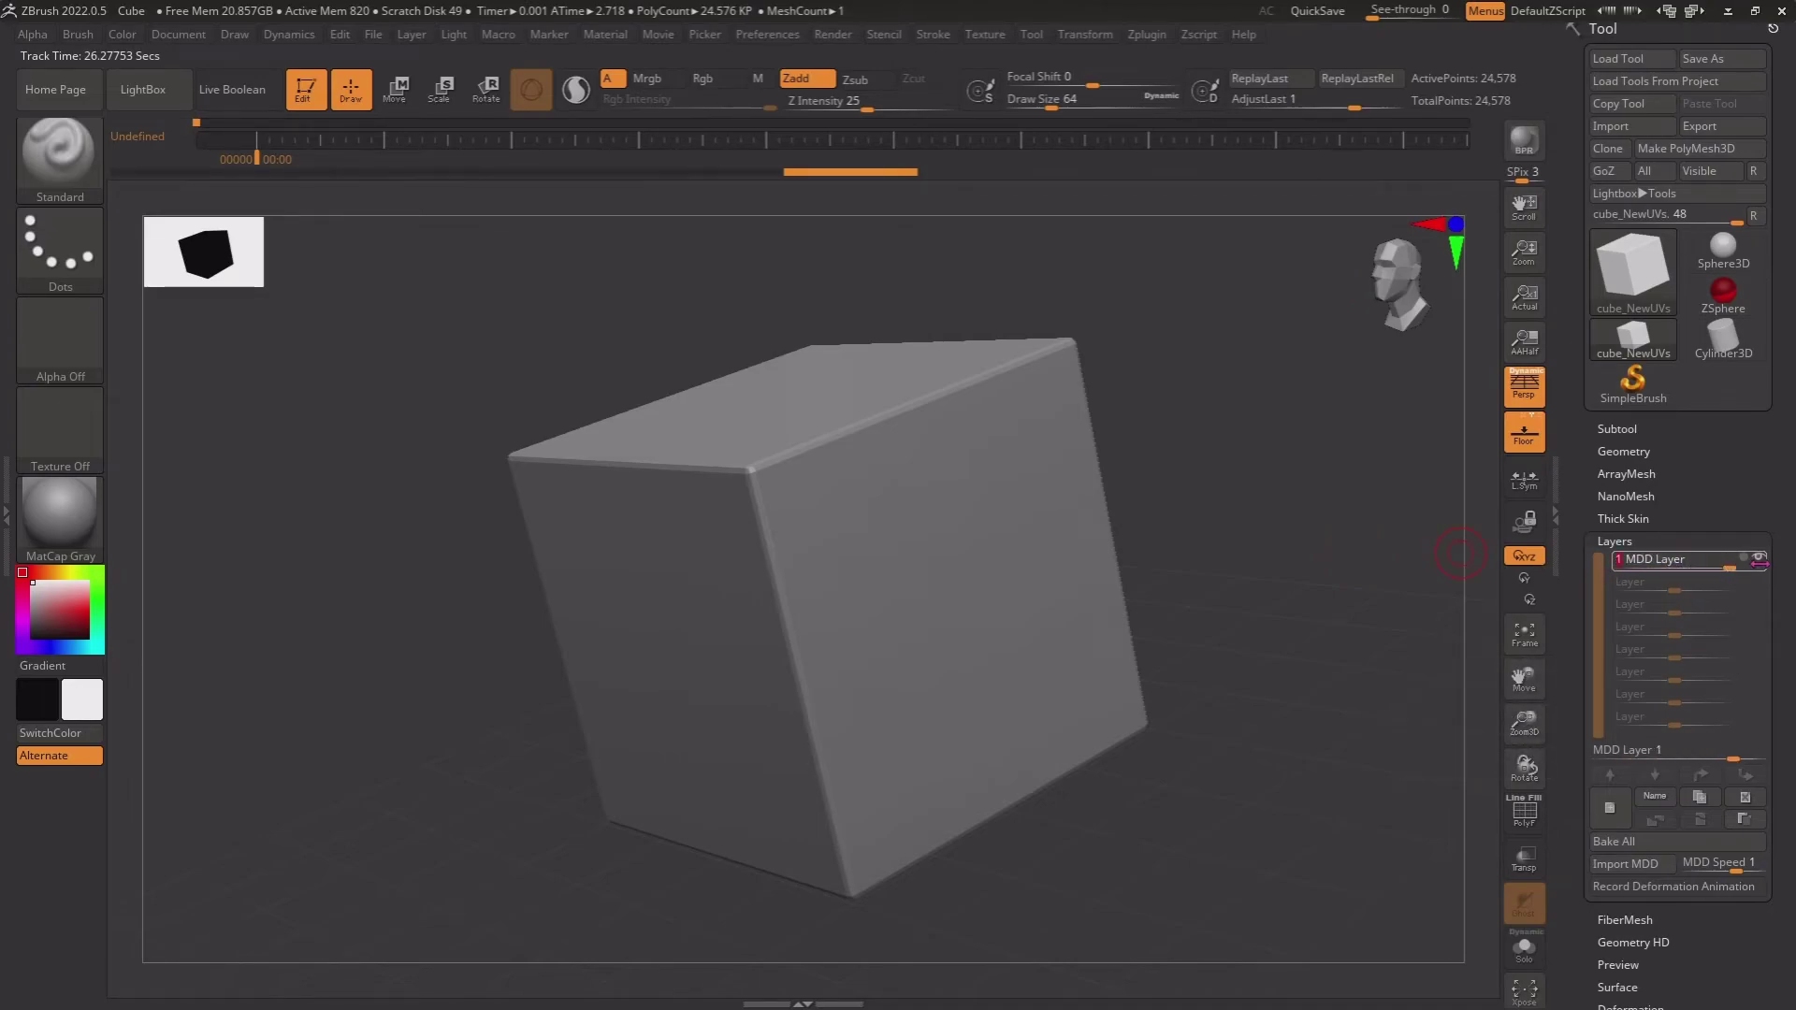
click(257, 140)
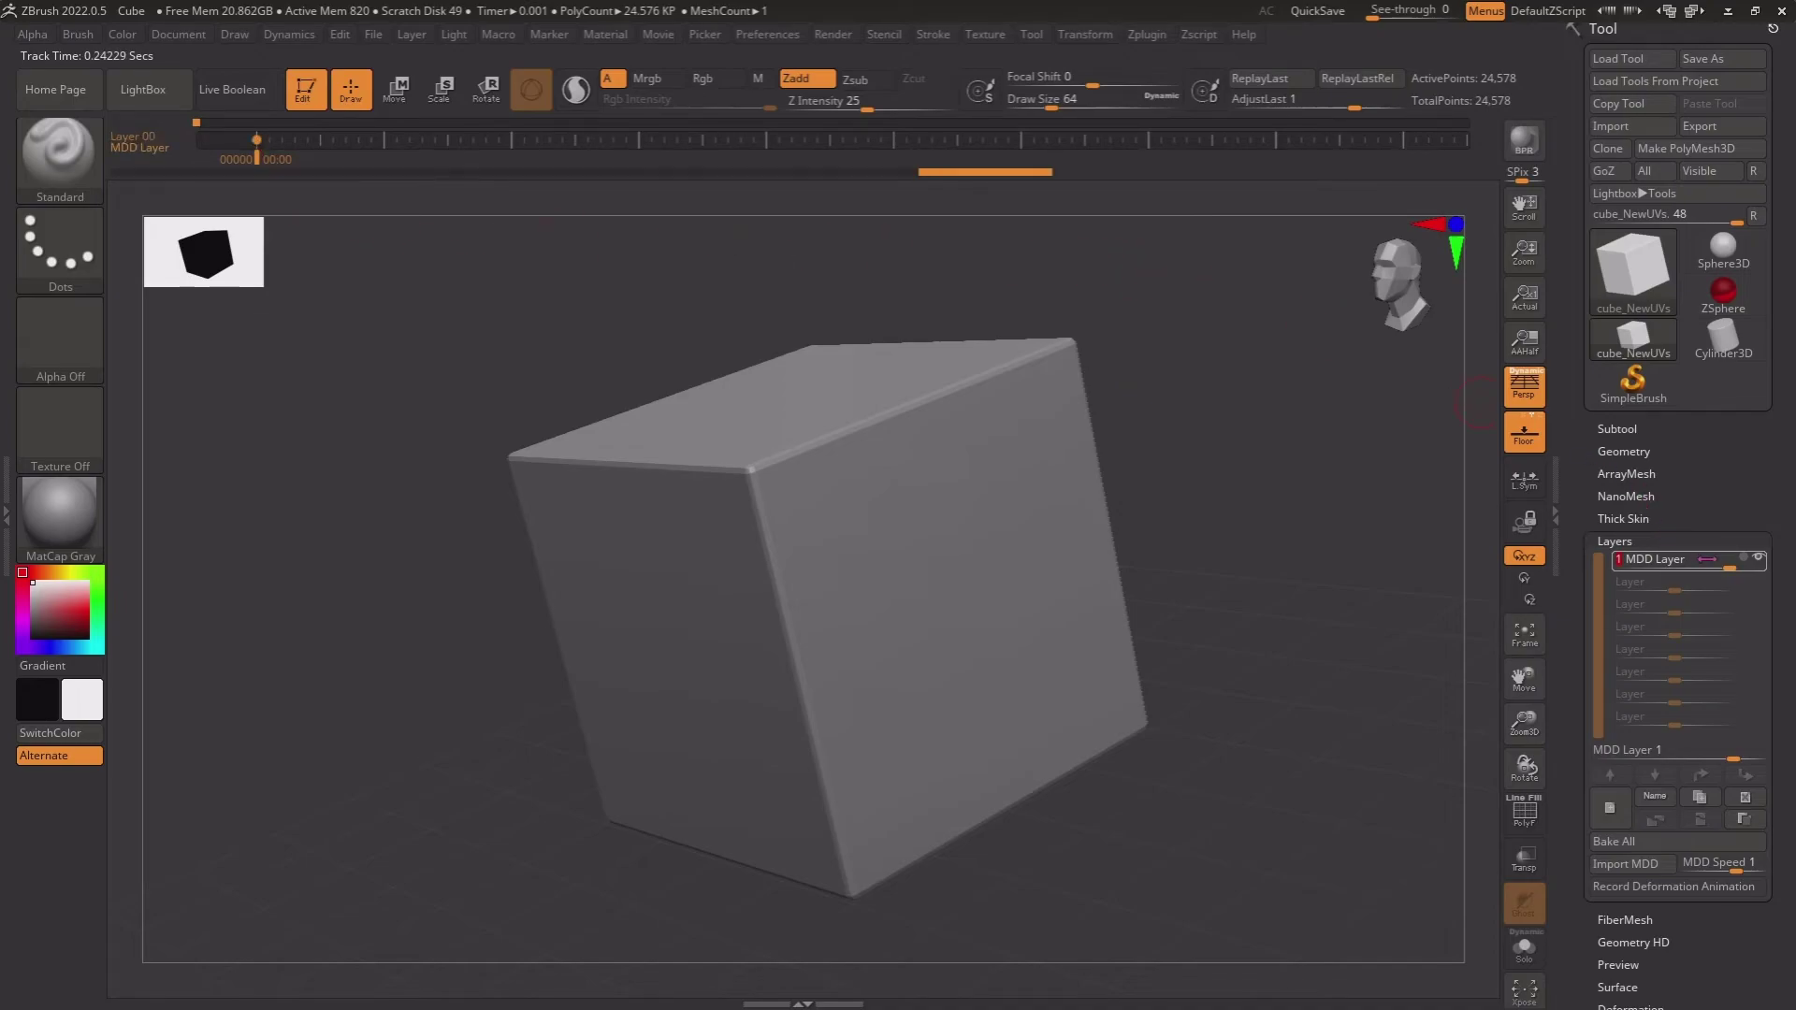
- Key the MDD layer strength low then full along the timeline, scrubbing to preview the spiral
drag(1707, 558, 1619, 564)
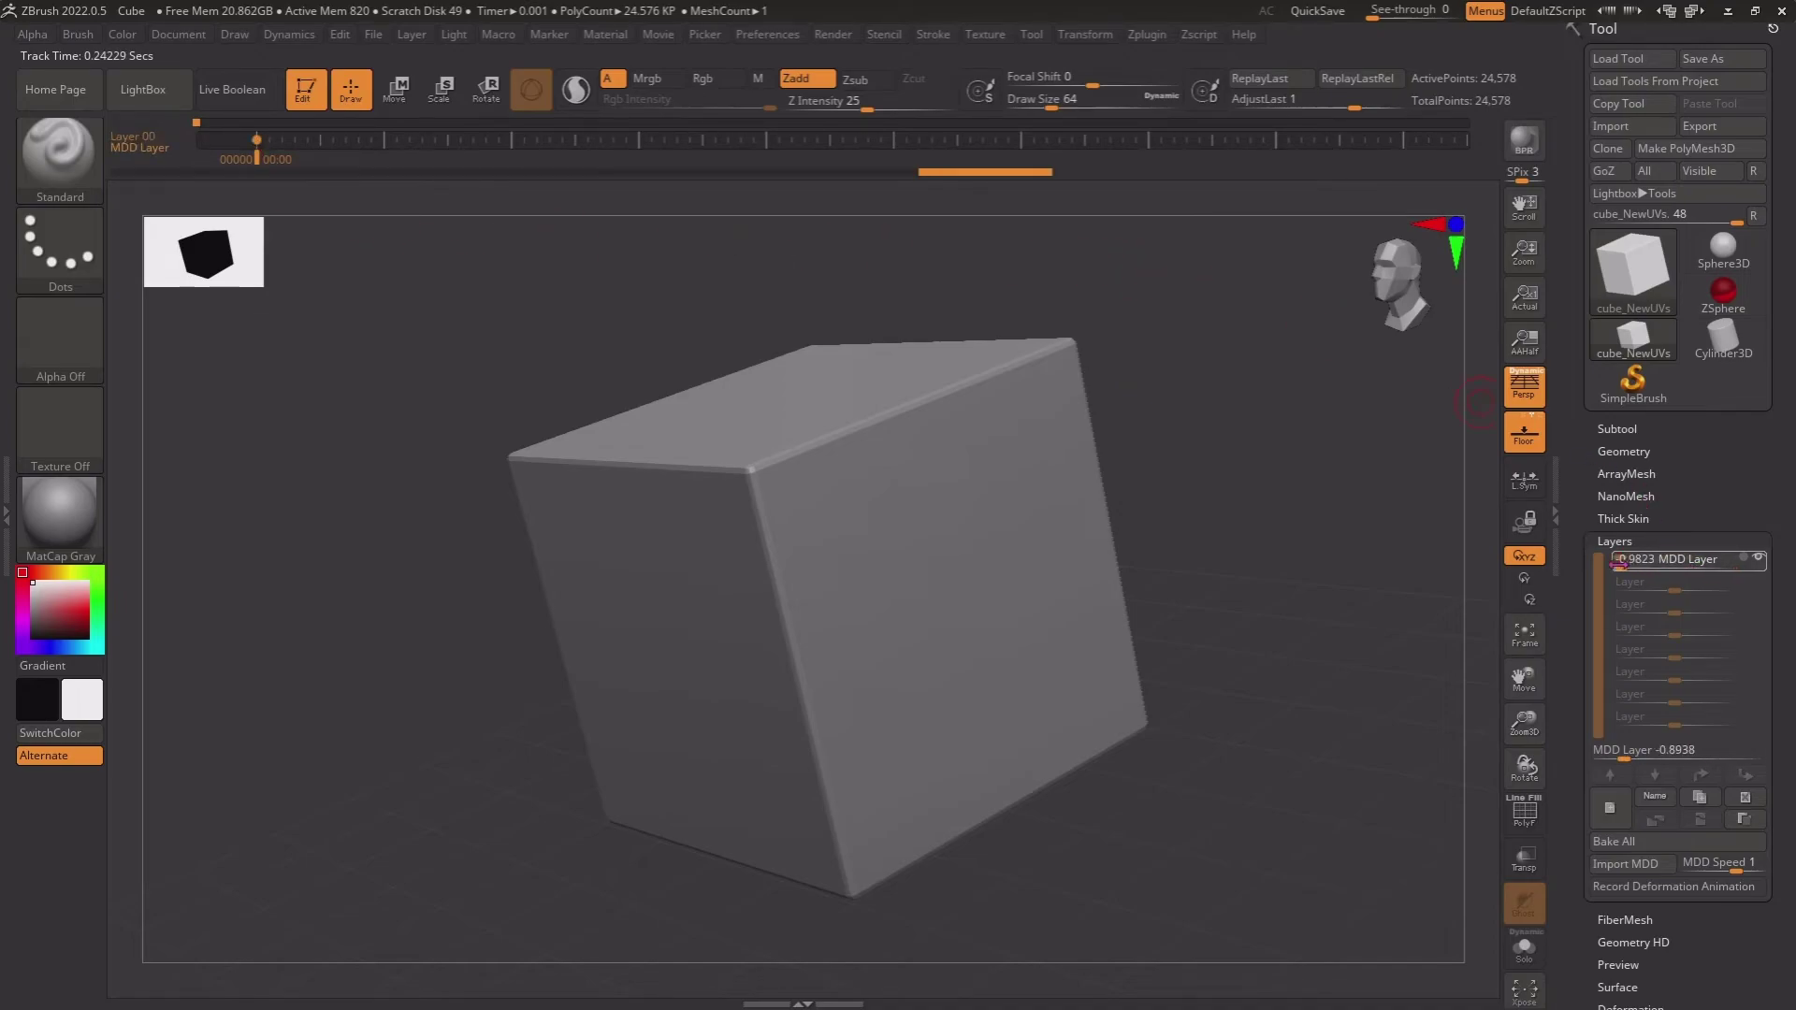
click(627, 143)
mouse_move(627, 169)
mouse_down()
mouse_move(263, 166)
mouse_move(645, 208)
mouse_move(210, 177)
mouse_up()
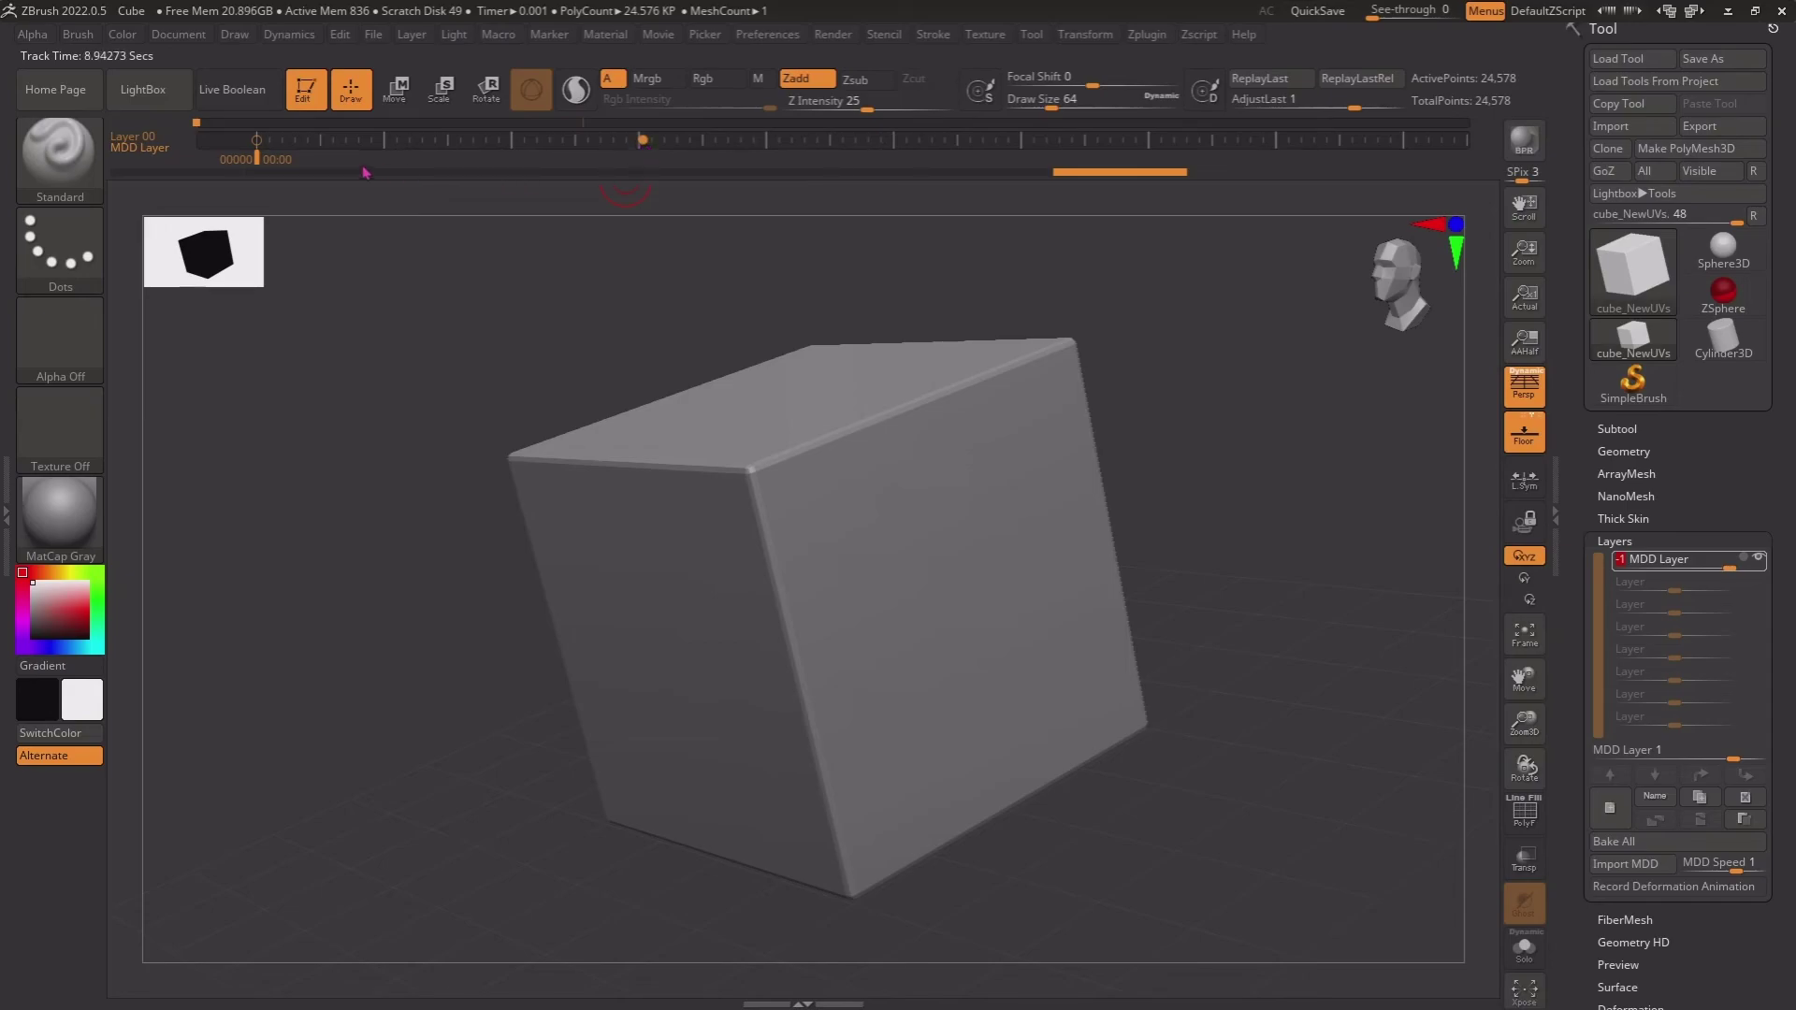
drag(262, 159, 461, 175)
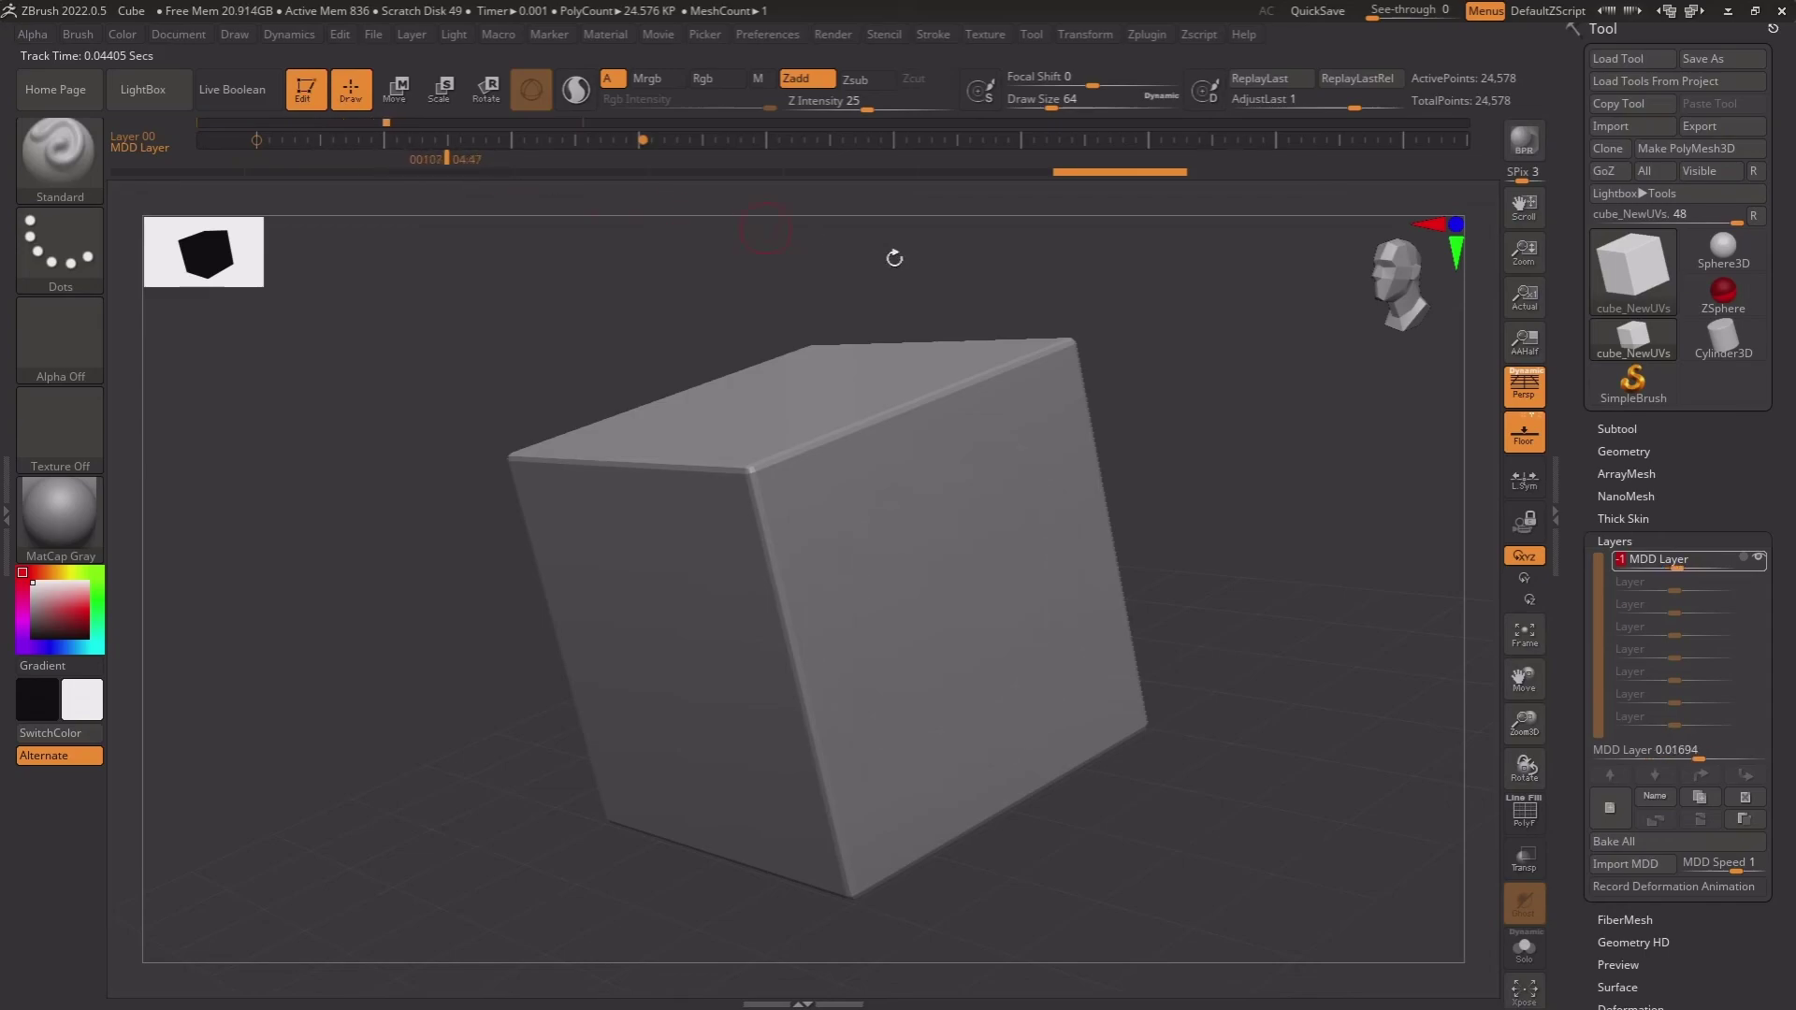
drag(1689, 577, 1733, 569)
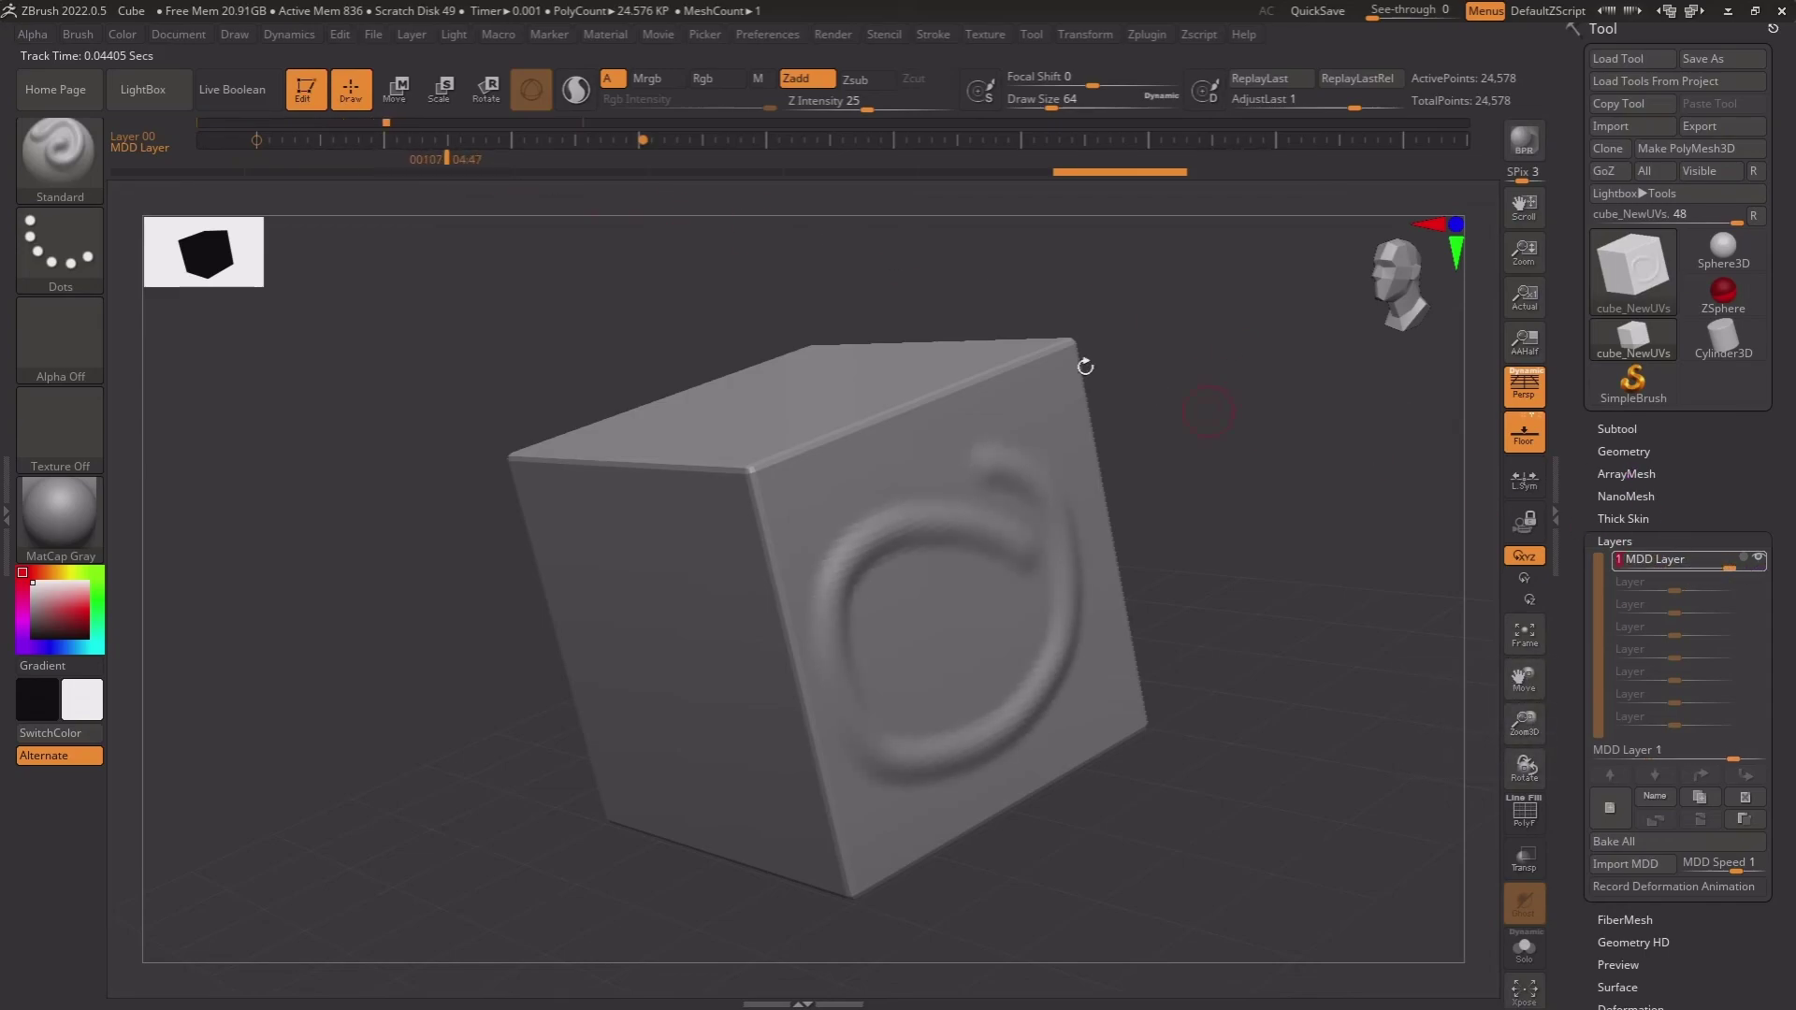
mouse_move(448, 162)
mouse_down()
mouse_move(234, 161)
mouse_move(393, 160)
mouse_move(665, 215)
mouse_move(915, 193)
mouse_up()
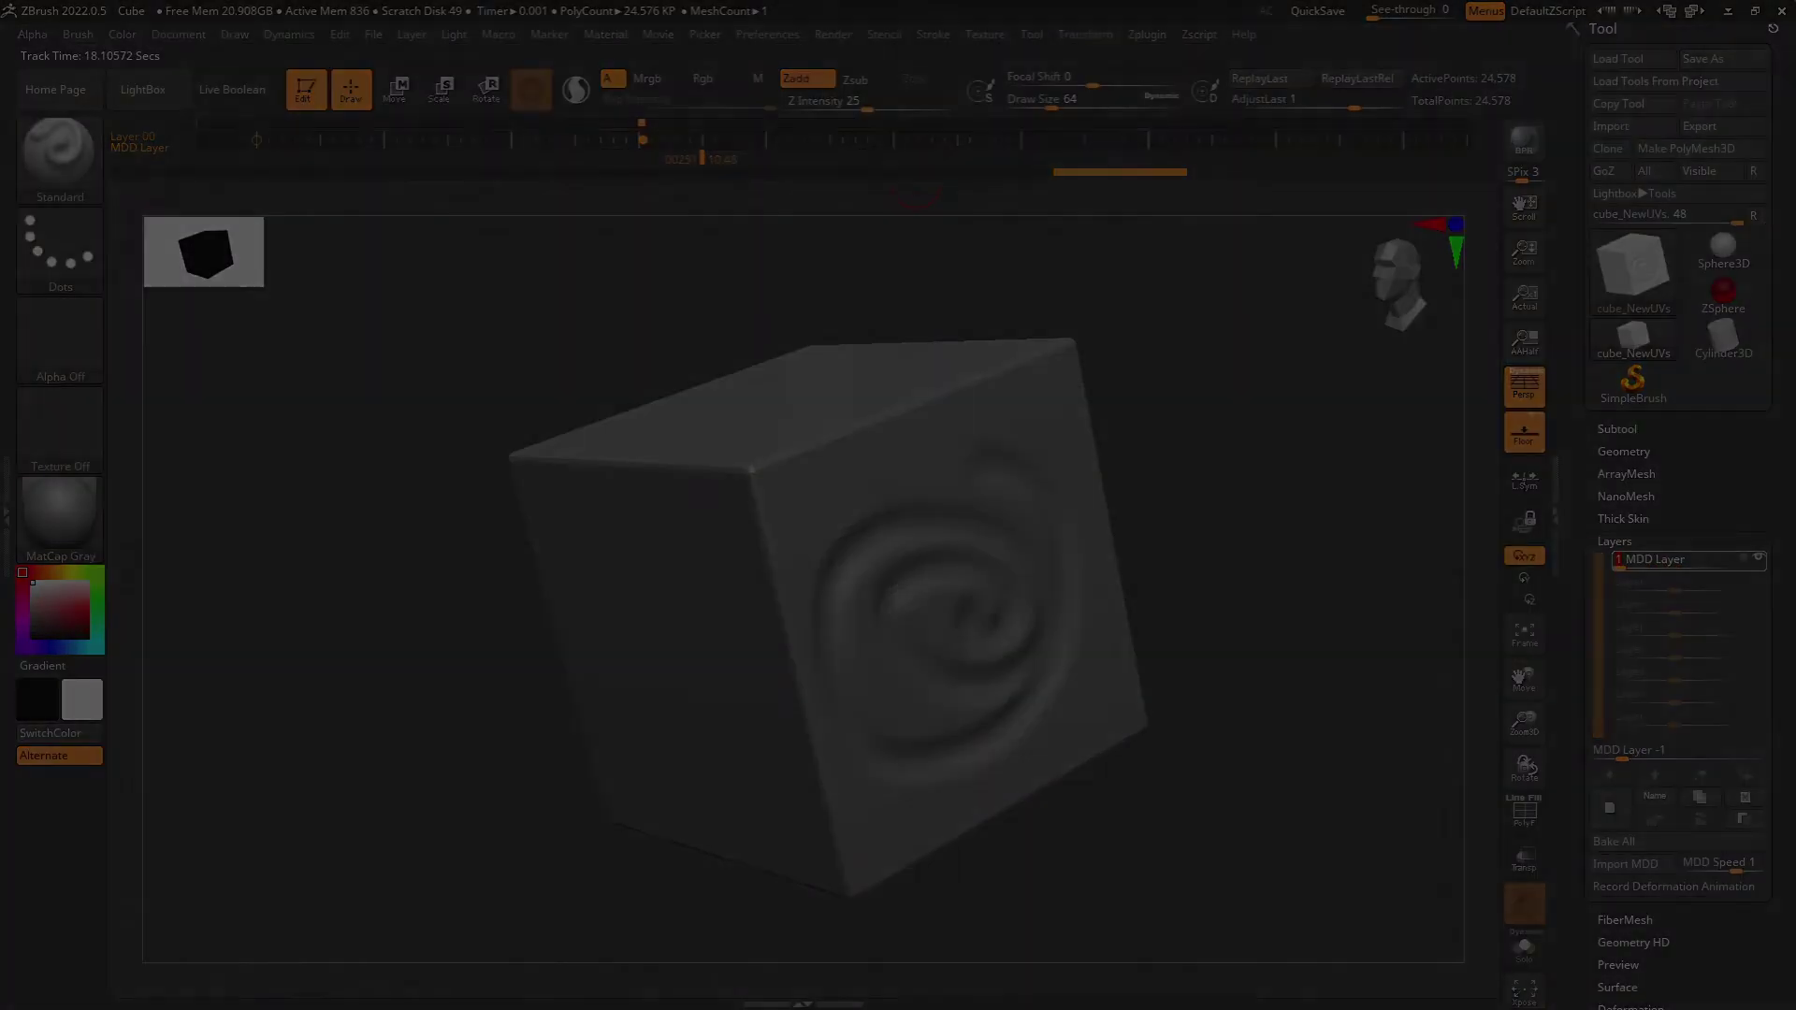